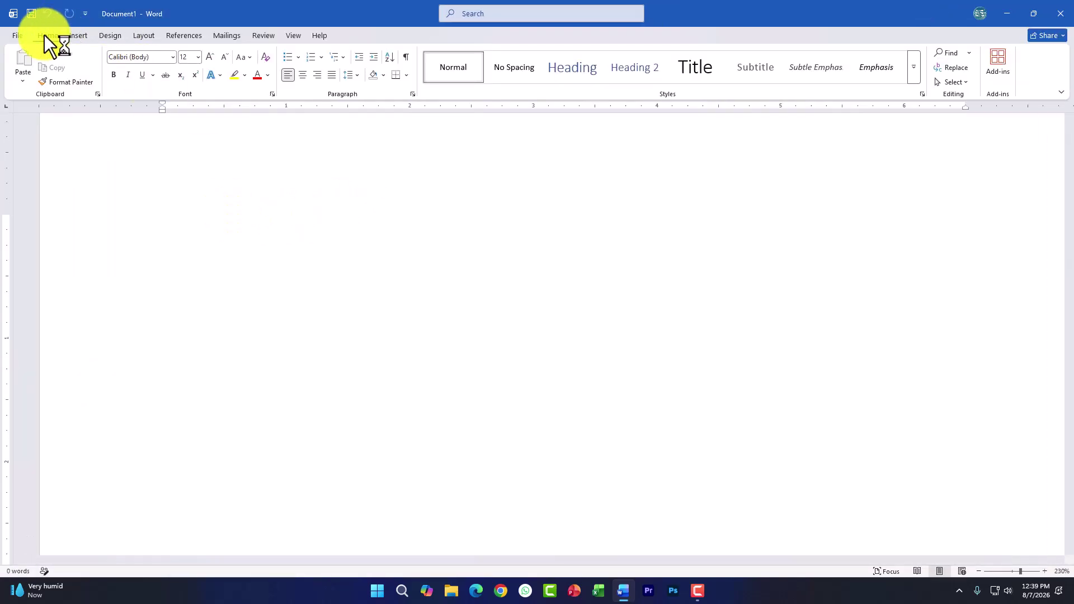
{"action": "left_click", "coordinate": [79, 36]}
{"action": "left_click", "coordinate": [104, 78]}
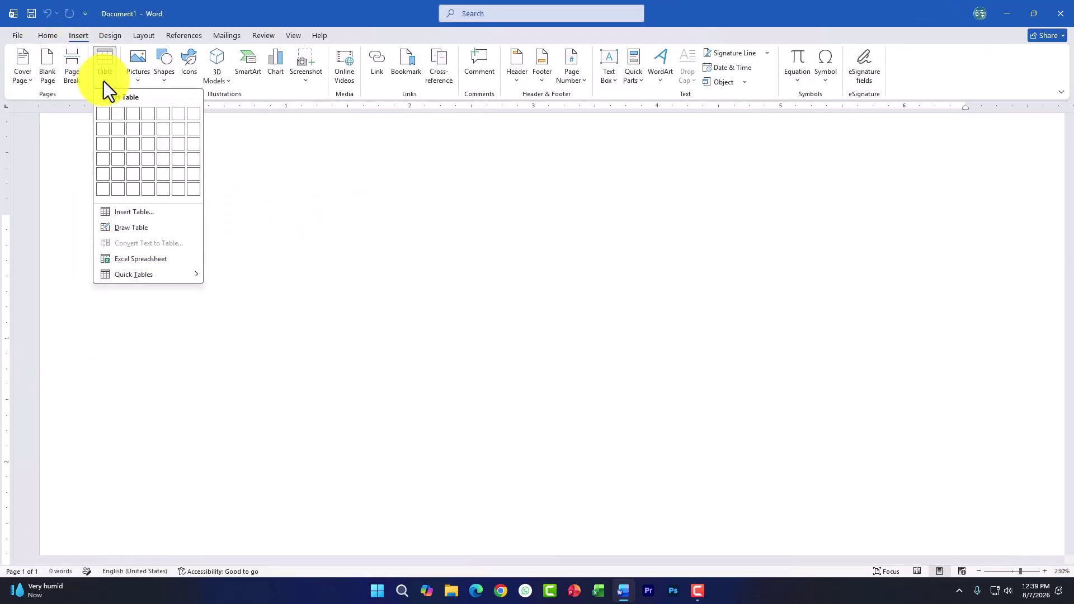
{"action": "left_click", "coordinate": [103, 81]}
{"action": "left_click", "coordinate": [140, 79]}
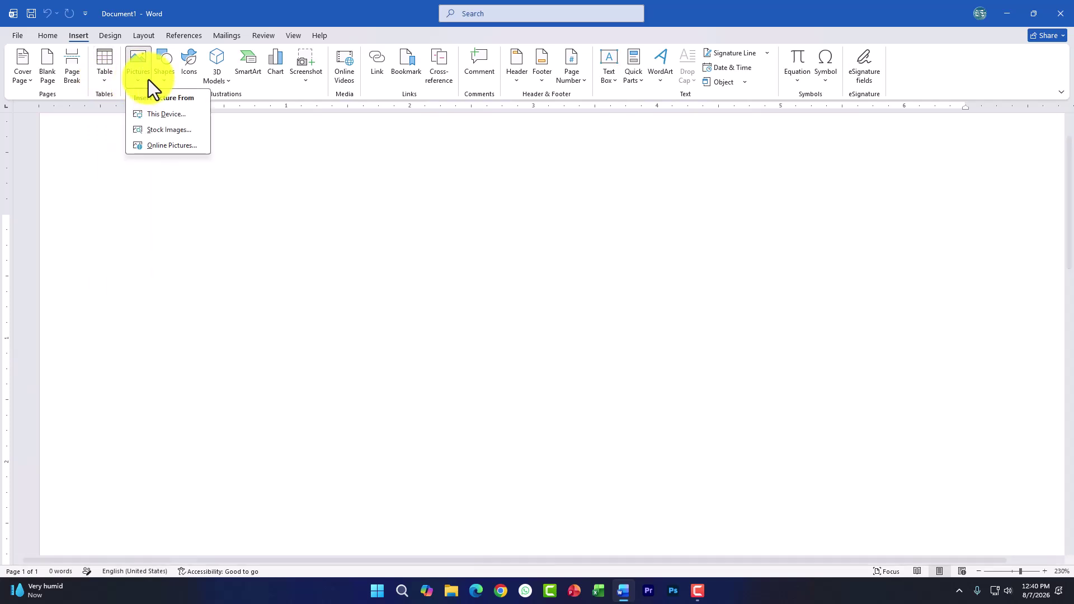
{"action": "left_click", "coordinate": [163, 81]}
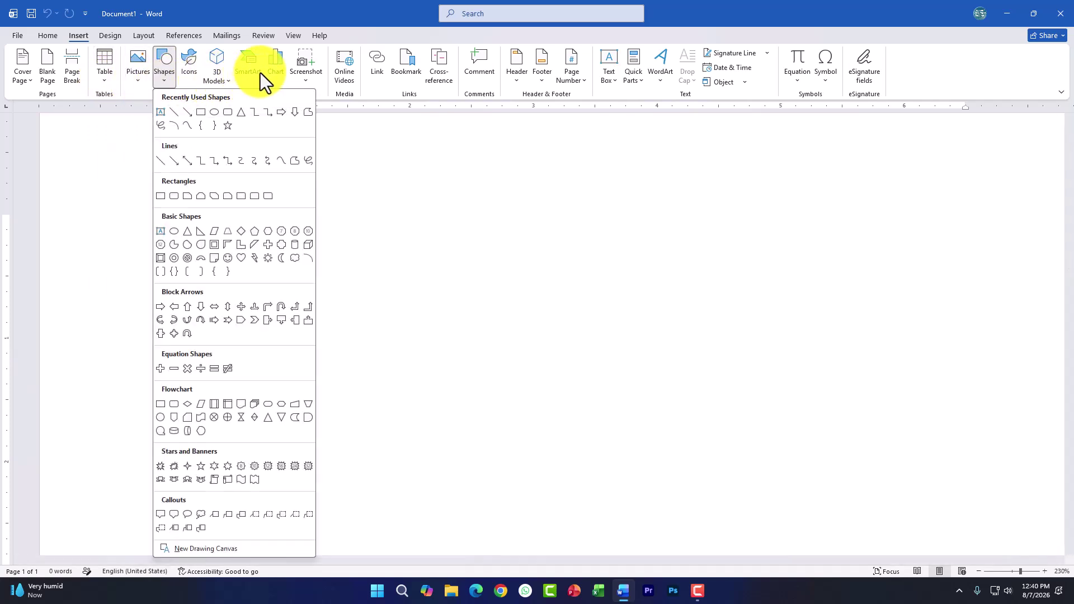
{"action": "left_click", "coordinate": [308, 83]}
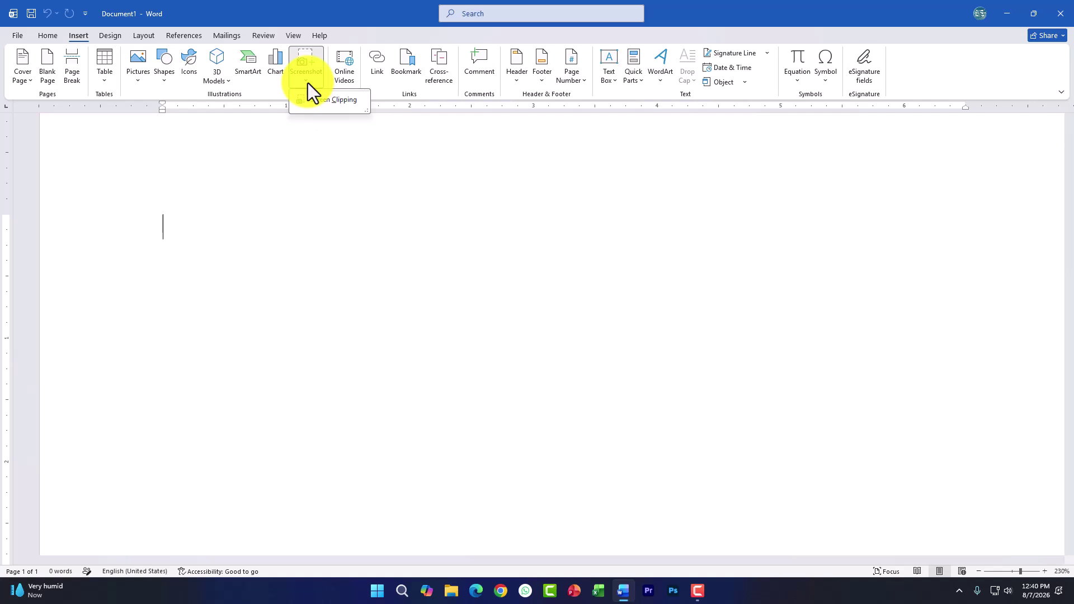
{"action": "left_click", "coordinate": [307, 83]}
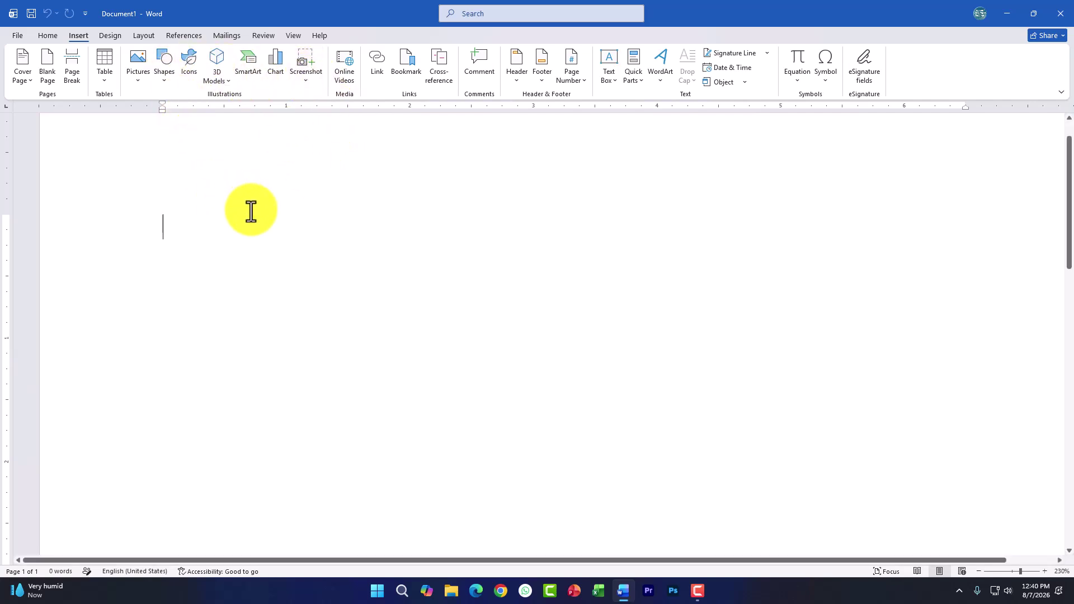
{"action": "scroll", "coordinate": [163, 181], "scroll_direction": "up", "scroll_amount": 5, "text": "ctrl"}
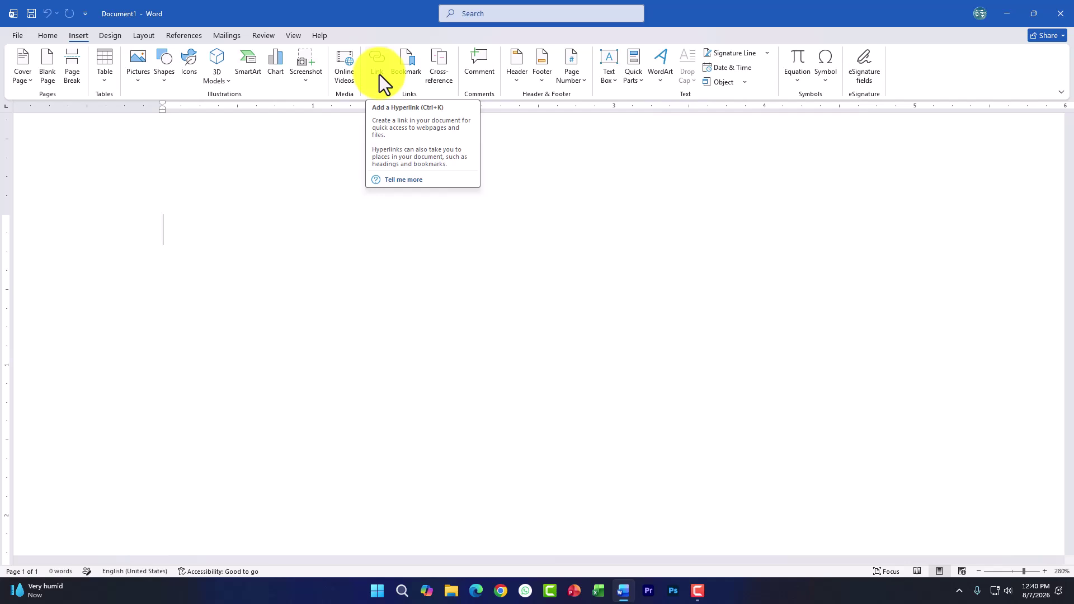
Step: Open Google Chrome with the fourth listed user profile and maximize its window
{"action": "left_click", "coordinate": [498, 589]}
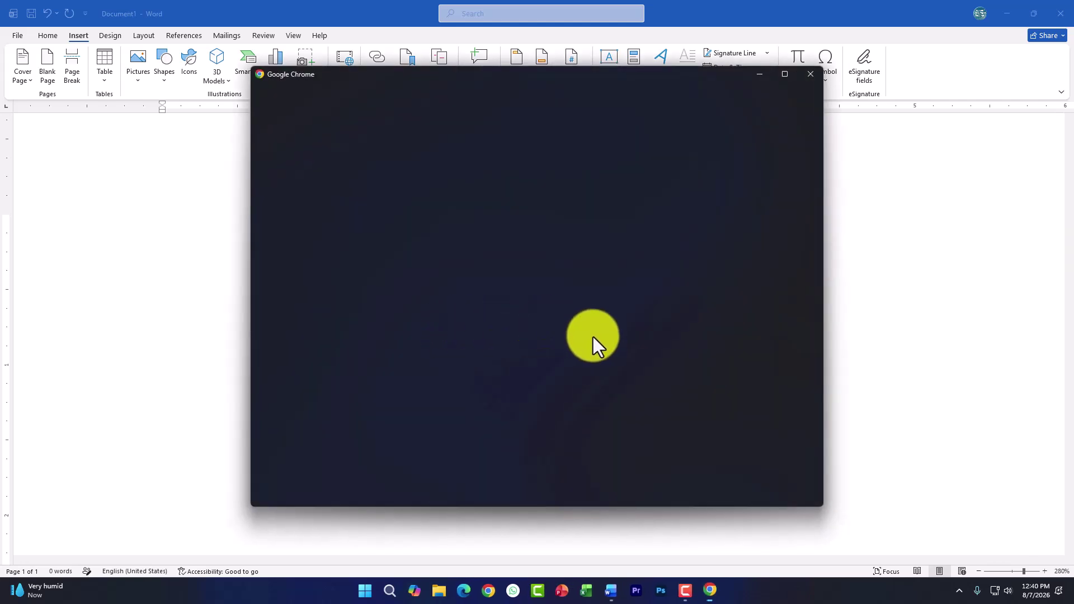
{"action": "left_click", "coordinate": [668, 278]}
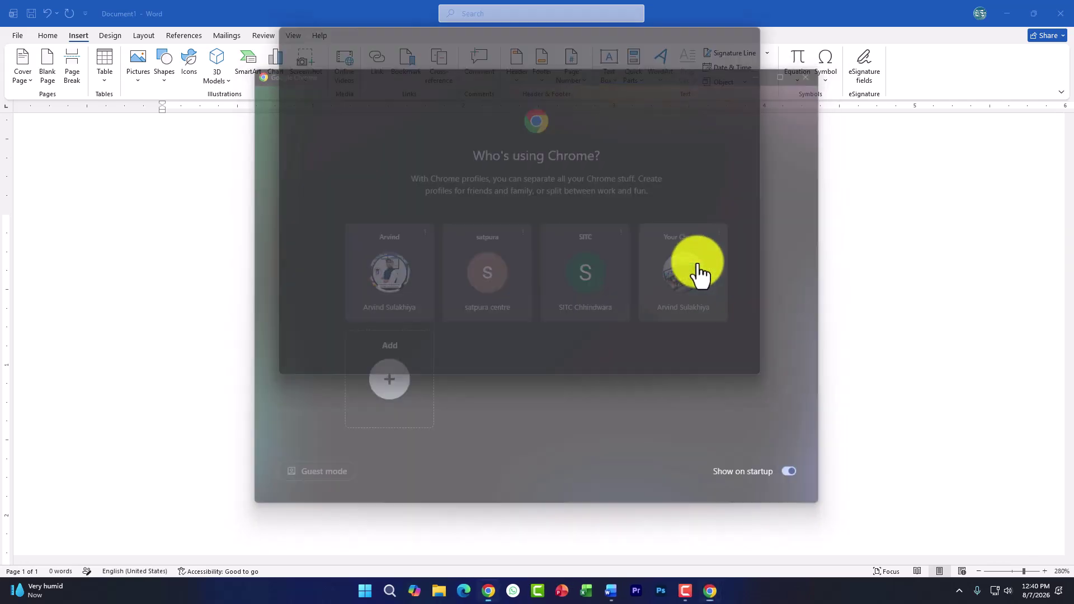
{"action": "left_click", "coordinate": [745, 26]}
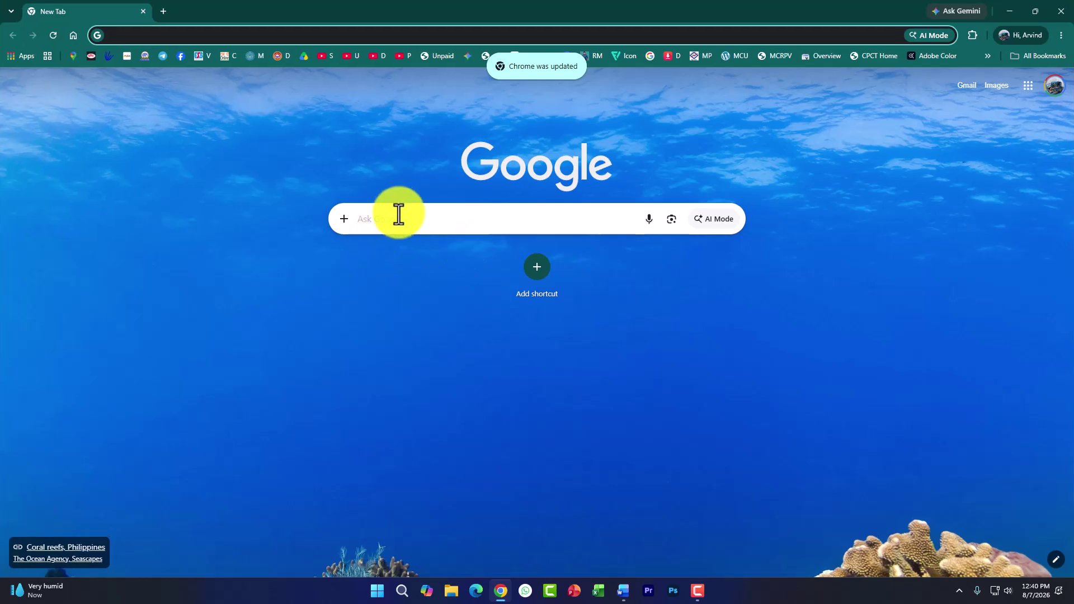
{"action": "left_click", "coordinate": [170, 37]}
{"action": "type", "text": "sark"}
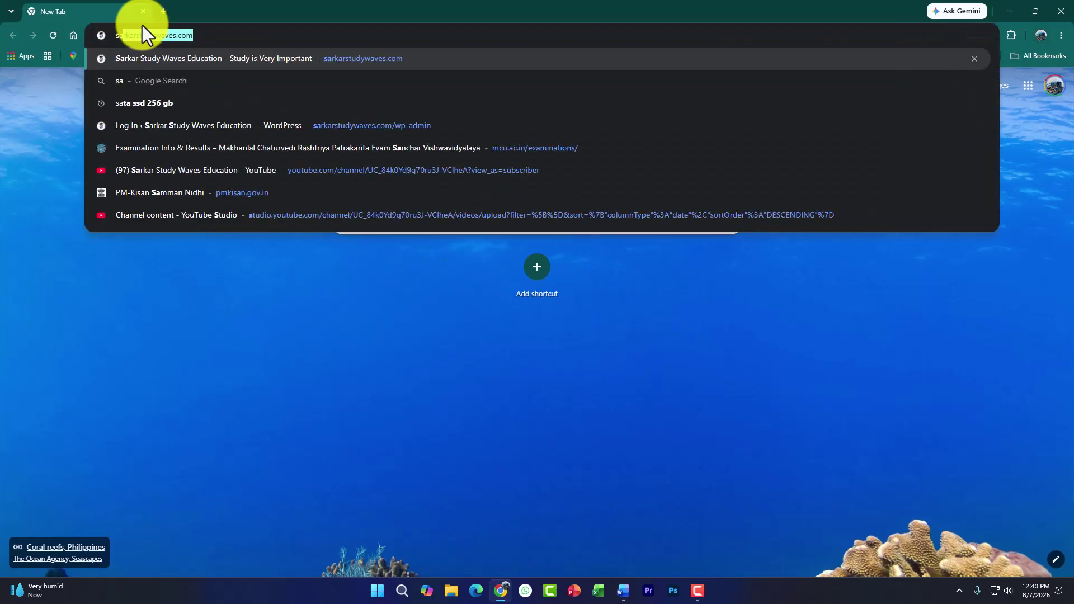
{"action": "key", "text": "Escape"}
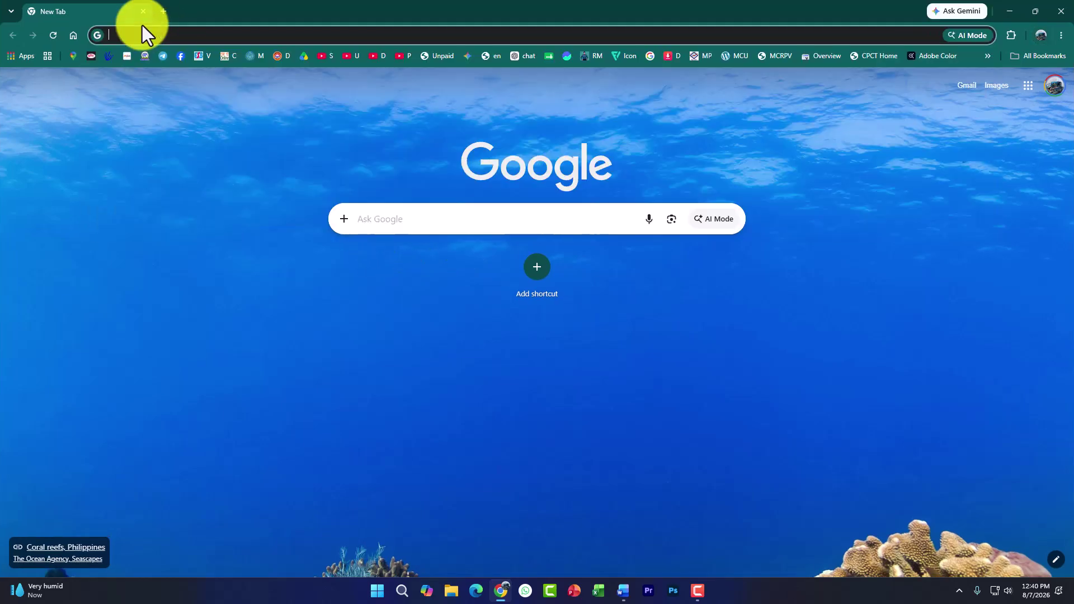
{"action": "key", "text": "Escape"}
Step: Search Google for "sarkar study waves education" and look through the results page
{"action": "left_click", "coordinate": [480, 219]}
{"action": "type", "text": "sara"}
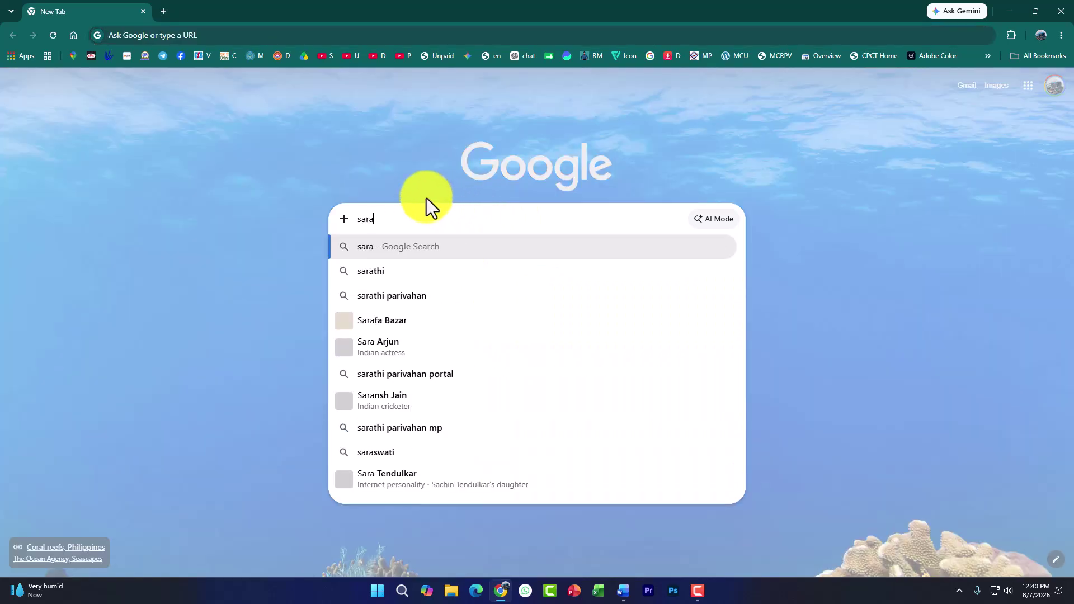
{"action": "key", "text": "BackSpace"}
{"action": "type", "text": "ka"}
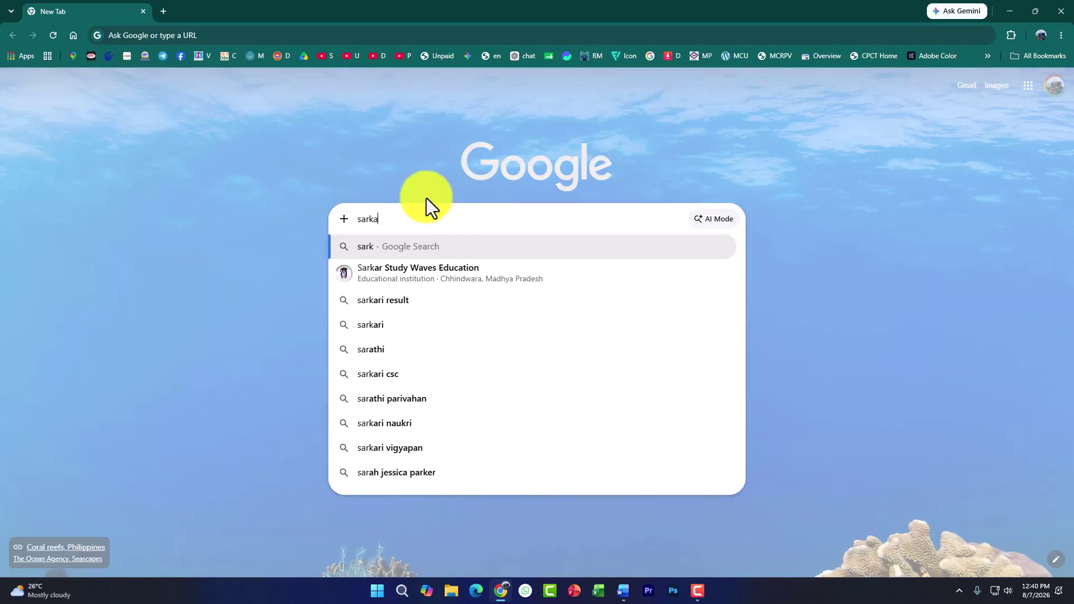
{"action": "type", "text": "r study"}
{"action": "key", "text": "Down"}
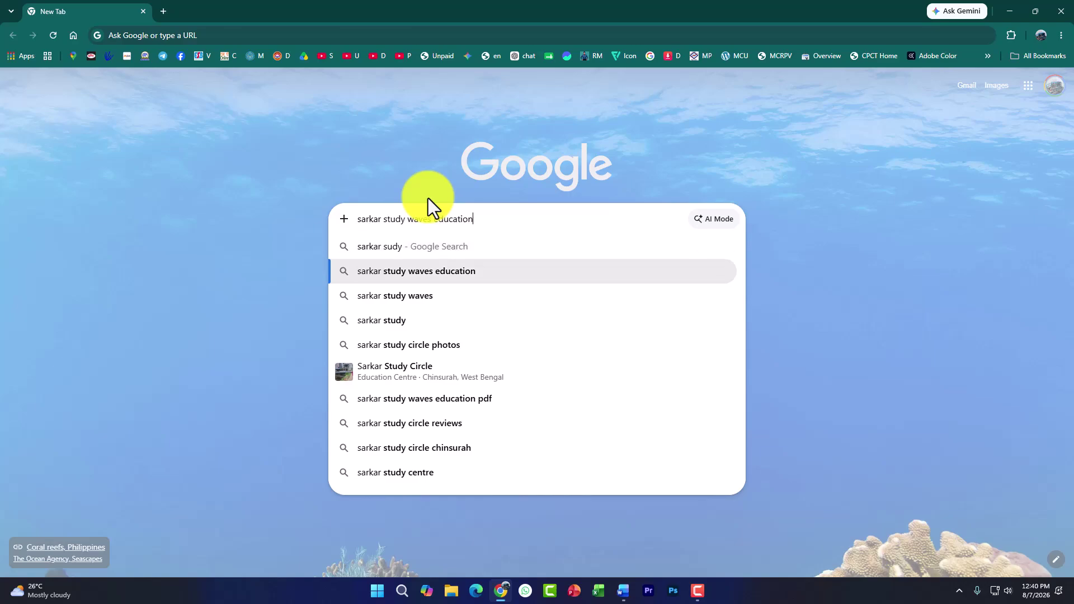
{"action": "key", "text": "Return"}
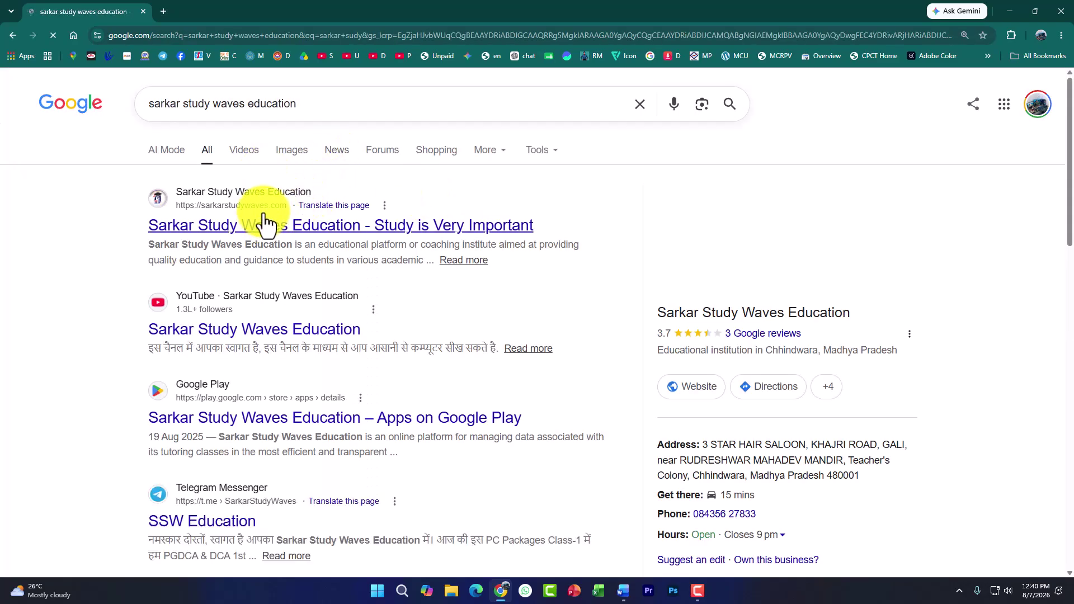
{"action": "scroll", "coordinate": [283, 235], "scroll_direction": "down", "scroll_amount": 13}
{"action": "scroll", "coordinate": [291, 268], "scroll_direction": "up", "scroll_amount": 13}
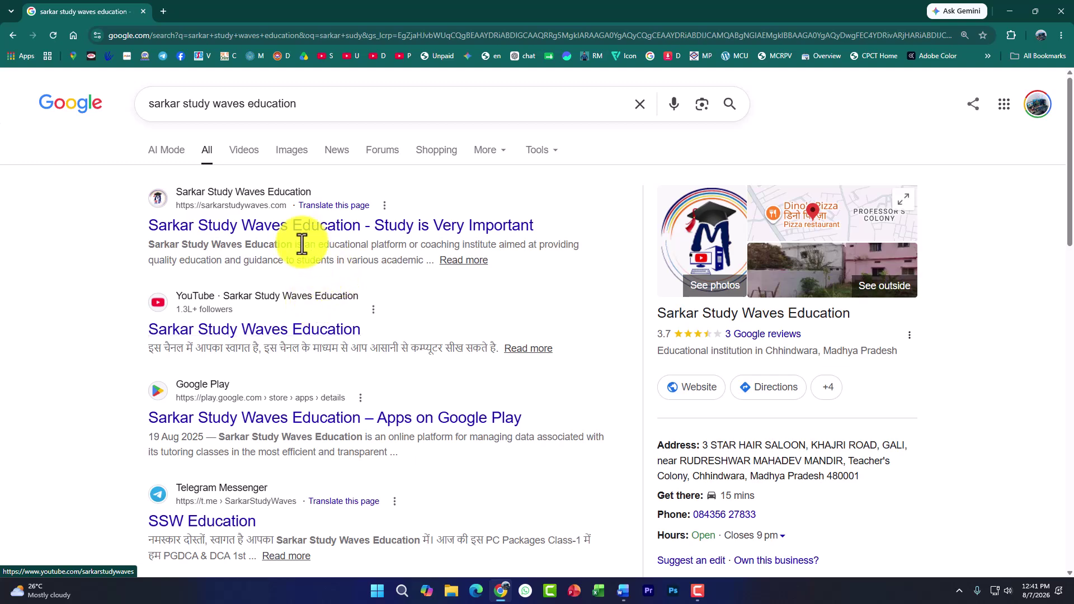
Step: Switch back to Word and enter the text "Google" at the start of the blank document
{"action": "left_click", "coordinate": [622, 590]}
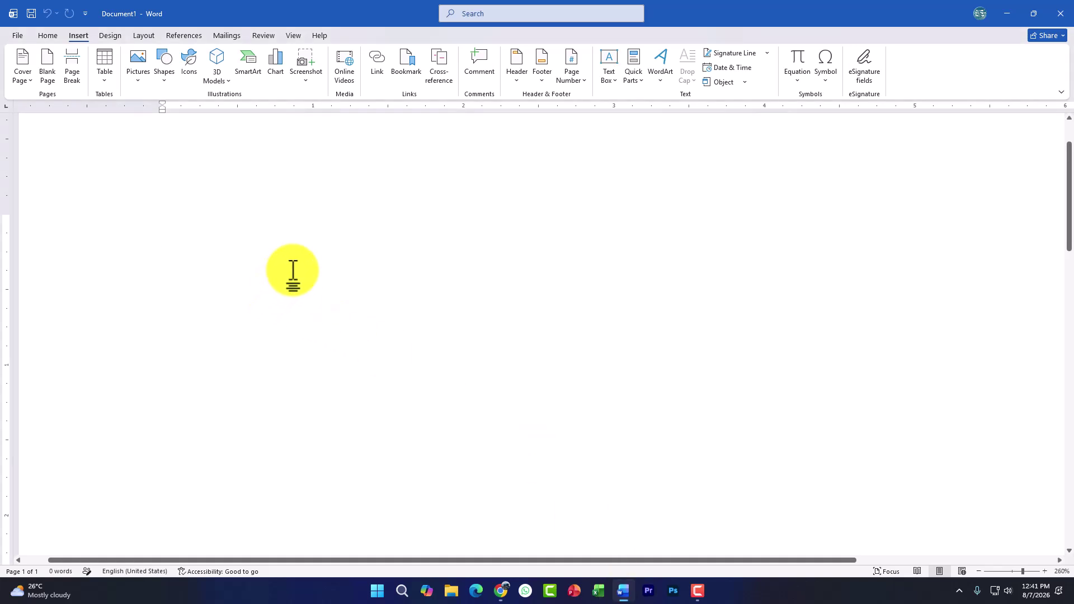
{"action": "scroll", "coordinate": [269, 235], "scroll_direction": "down", "scroll_amount": 3, "text": "ctrl"}
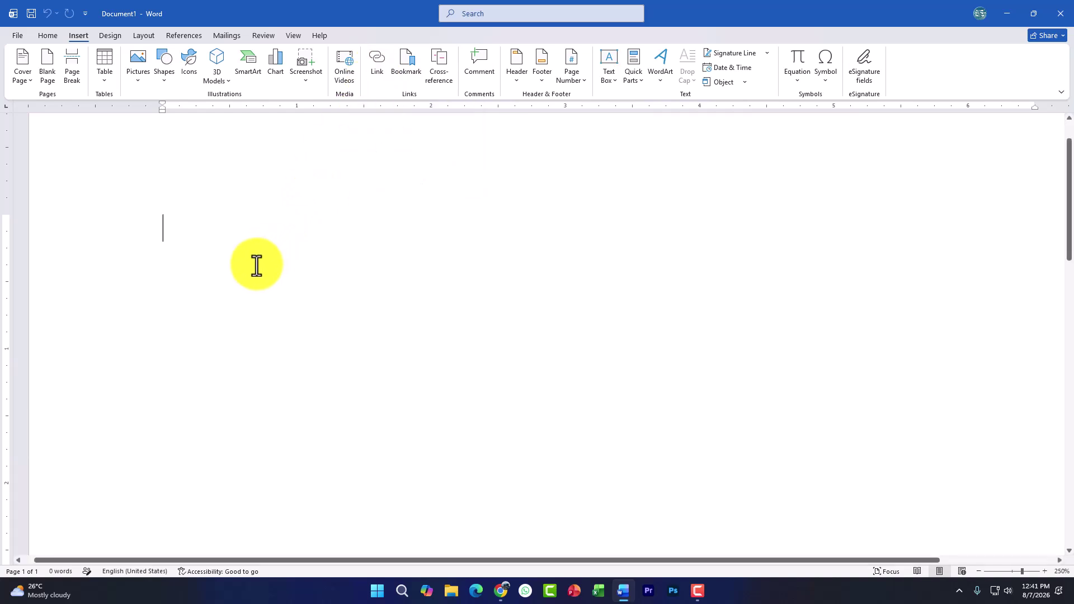
{"action": "type", "text": "Google"}
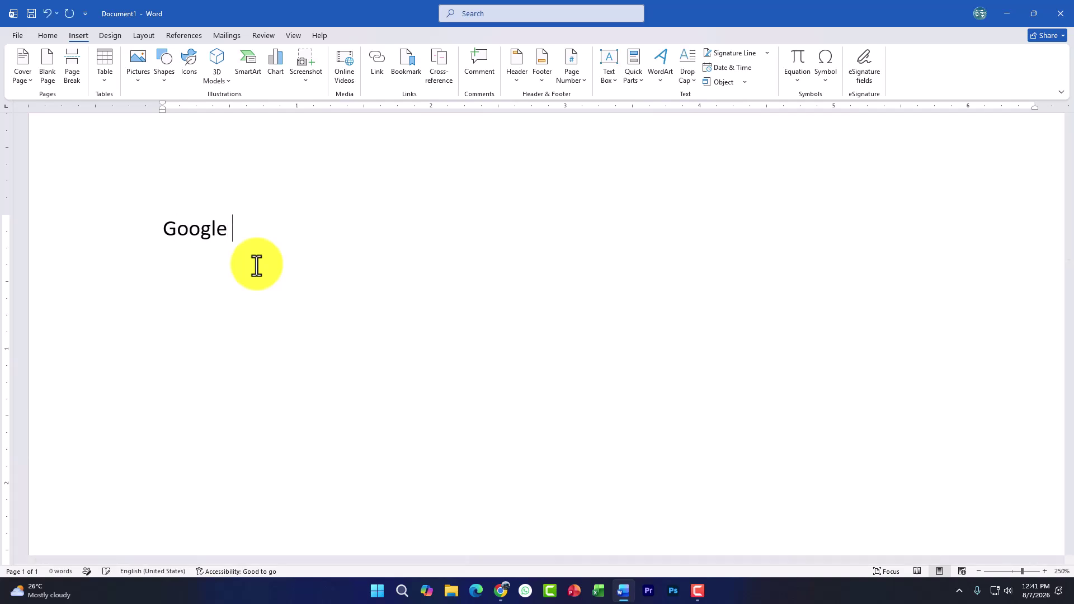
{"action": "double_click", "coordinate": [193, 240]}
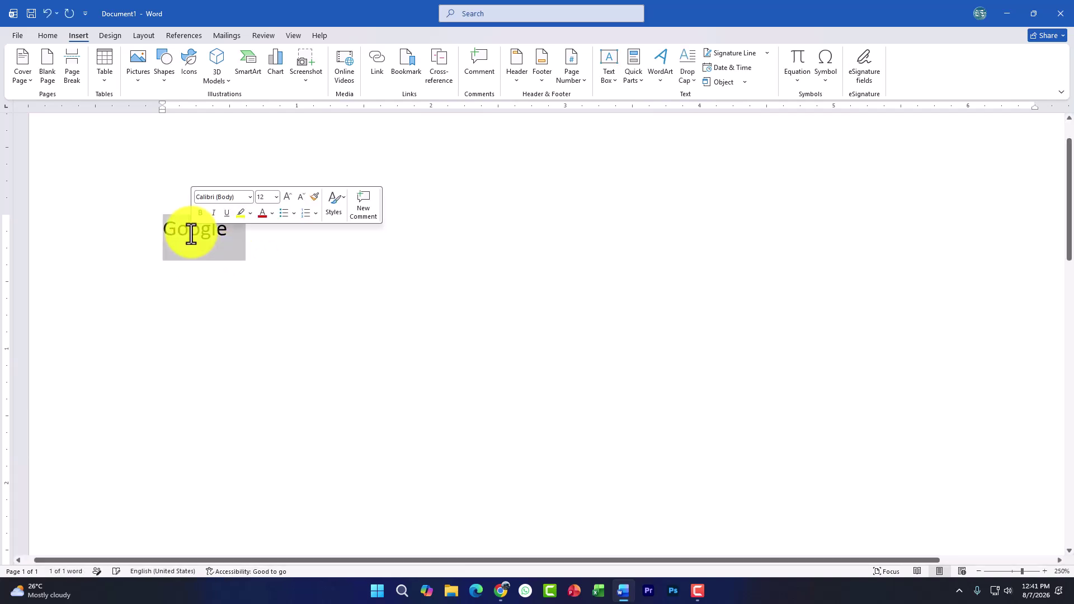
{"action": "left_click", "coordinate": [378, 69]}
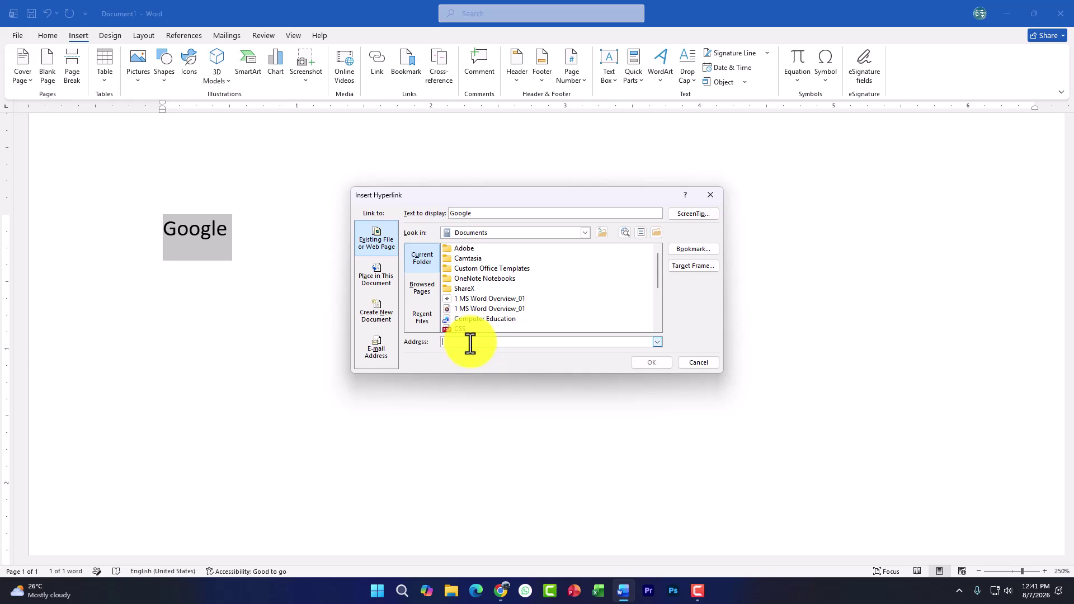
{"action": "type", "text": "h"}
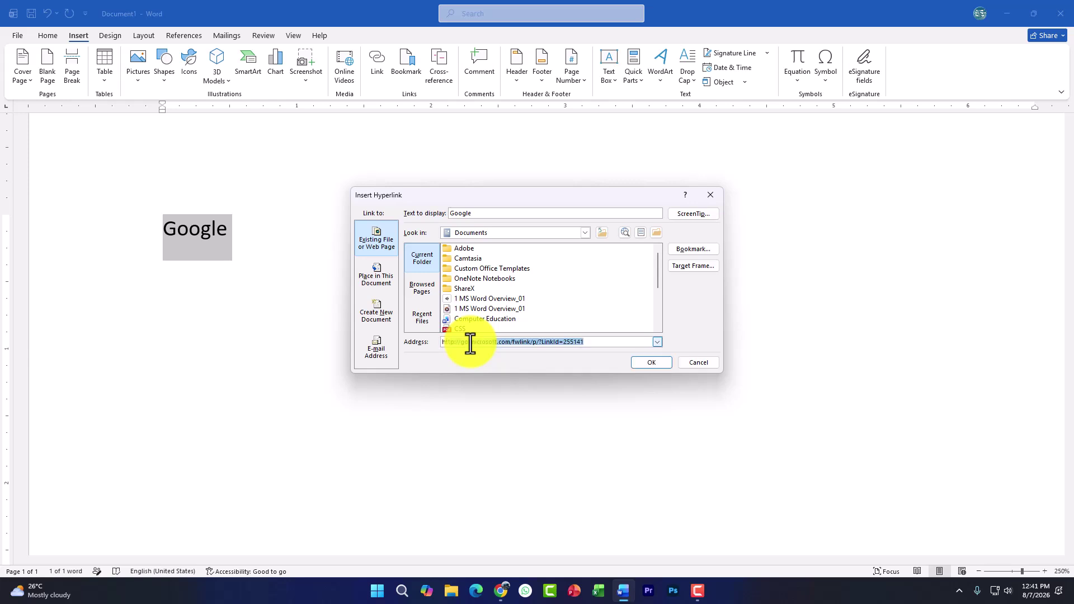
{"action": "type", "text": "ttps"}
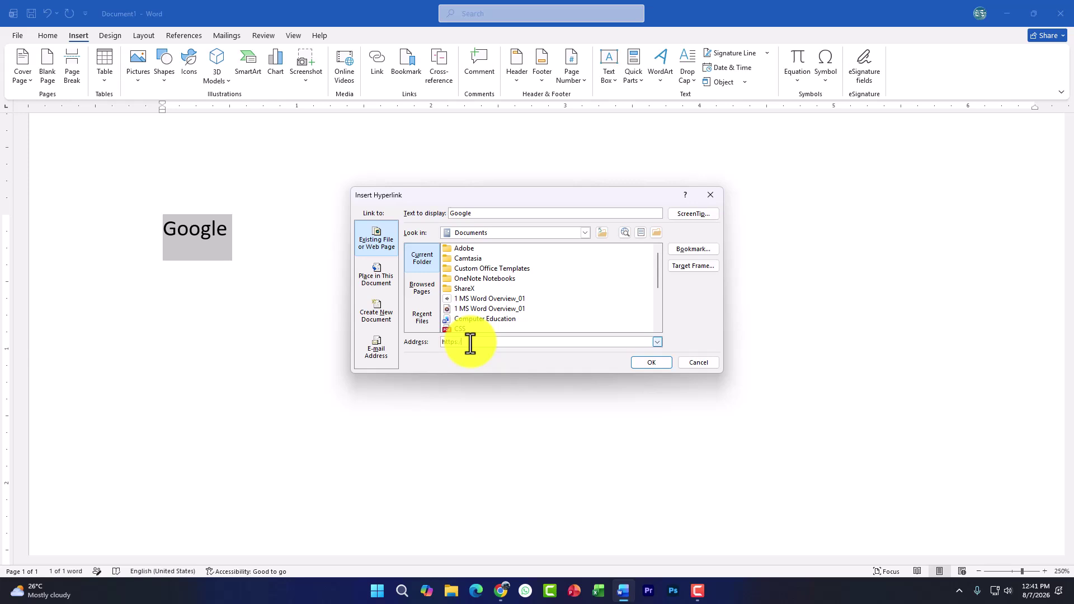
{"action": "type", "text": "://www.google.com"}
{"action": "left_click", "coordinate": [650, 362]}
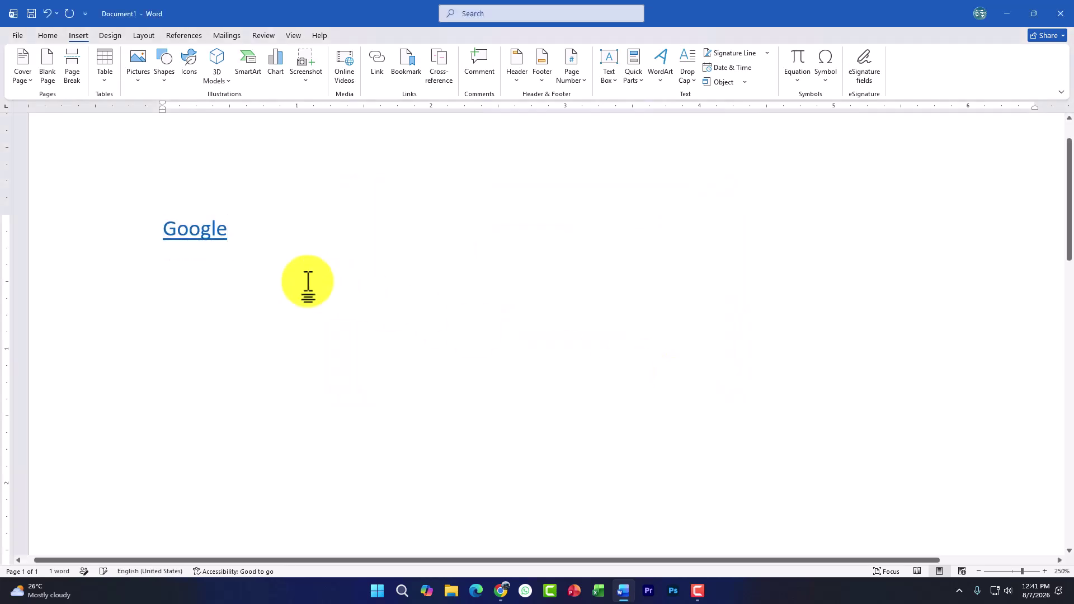
Step: Follow the Google hyperlink to test it, and close the browser window it opens in
{"action": "scroll", "coordinate": [174, 236], "scroll_direction": "up", "scroll_amount": 12, "text": "ctrl"}
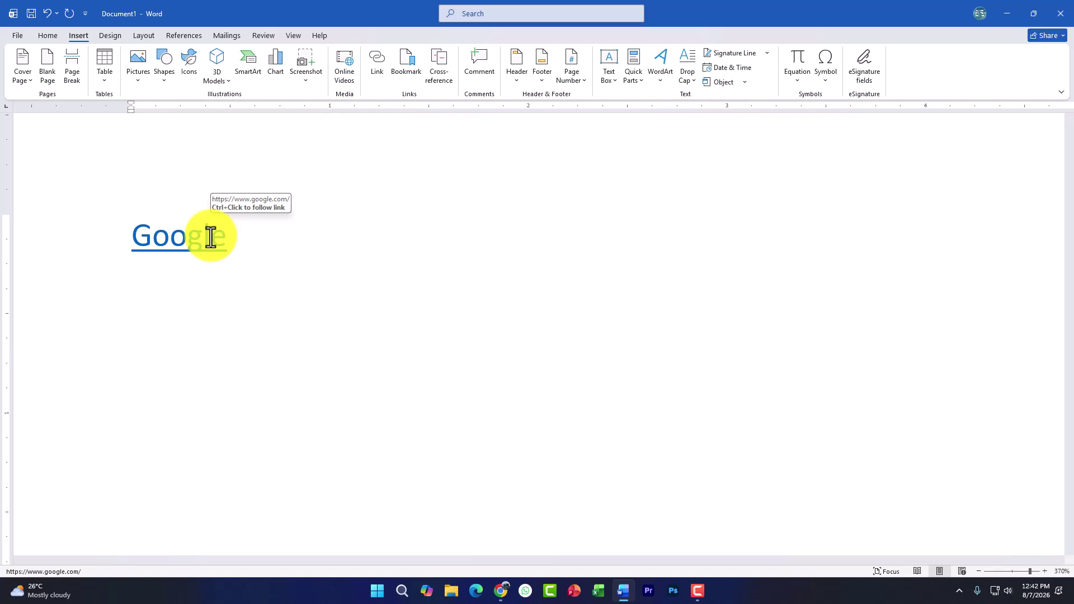
{"action": "left_click", "coordinate": [192, 245], "text": "ctrl"}
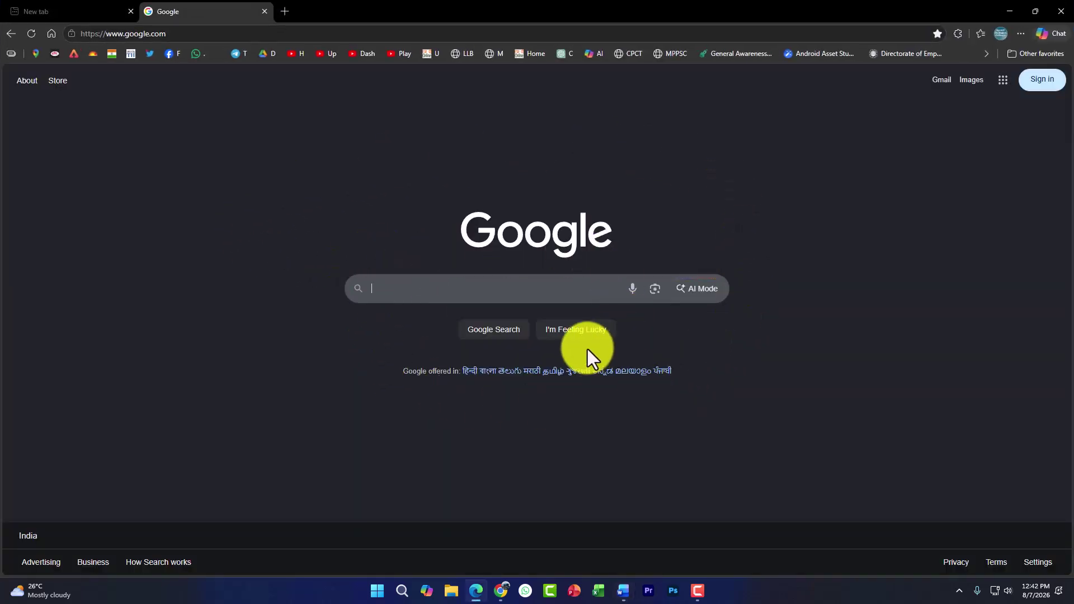
{"action": "left_click", "coordinate": [1060, 12]}
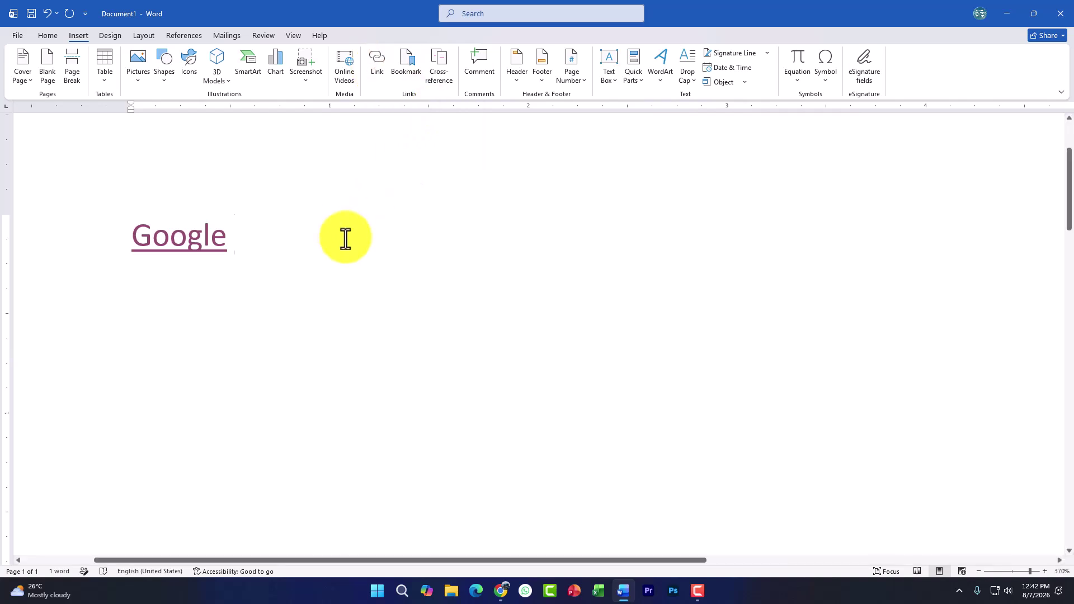
{"action": "key", "text": "Return"}
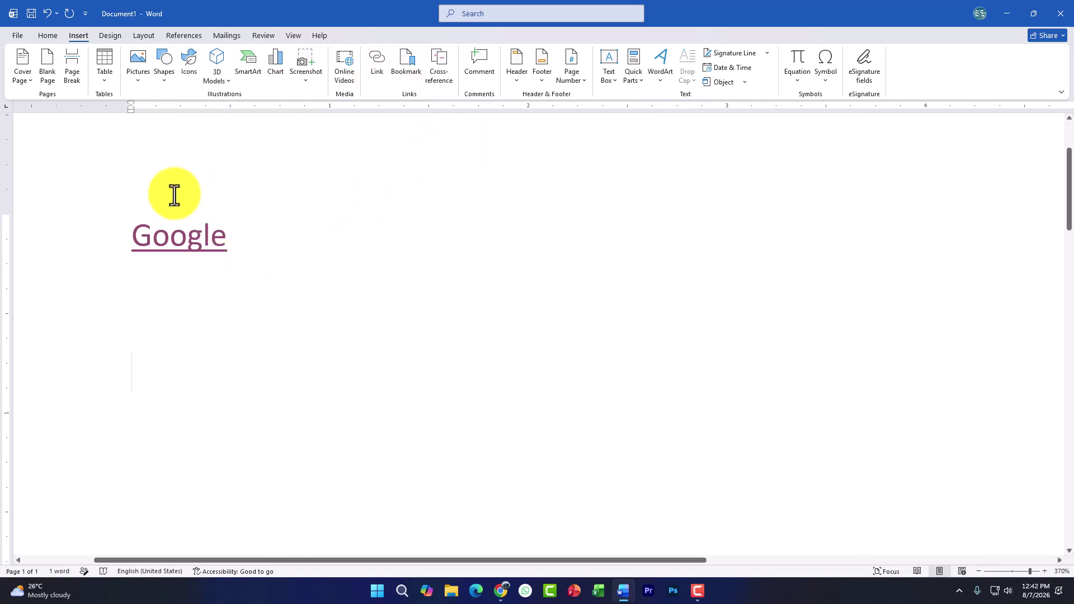
{"action": "left_click", "coordinate": [19, 37]}
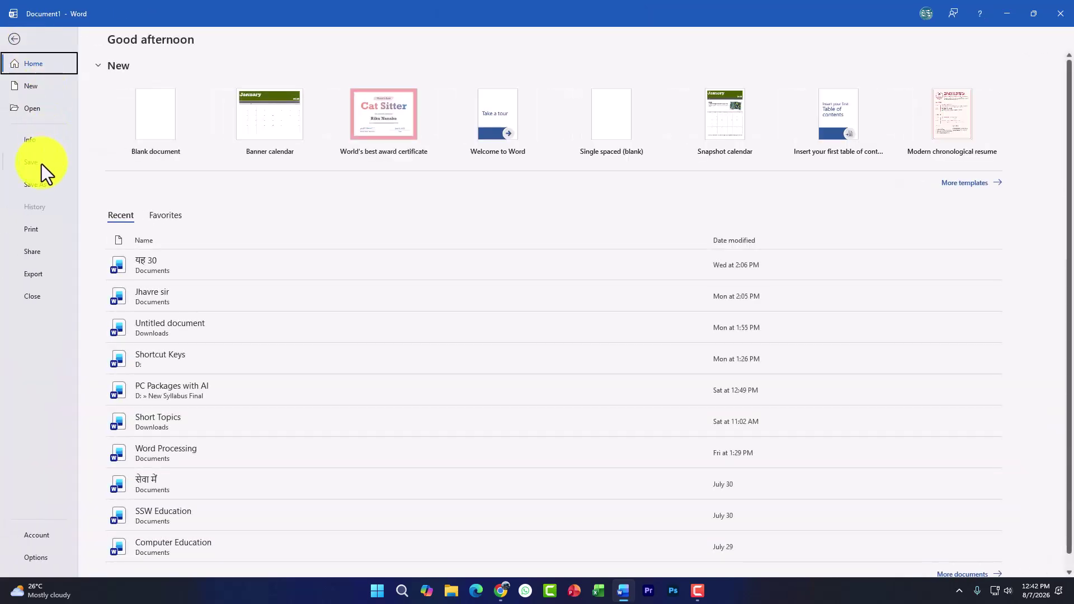
{"action": "left_click", "coordinate": [12, 35]}
{"action": "left_click", "coordinate": [252, 259]}
{"action": "double_click", "coordinate": [201, 249]}
{"action": "left_click", "coordinate": [317, 260]}
Step: Generate sample paragraphs on a new line below the Google link with =rand()
{"action": "key", "text": "Return"}
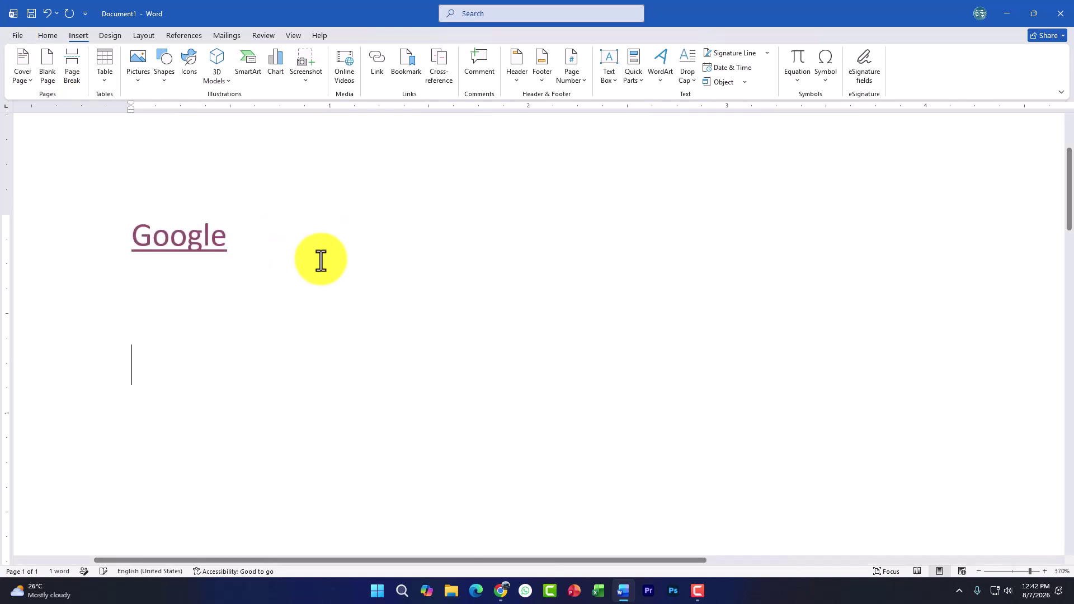
{"action": "type", "text": "=rand()"}
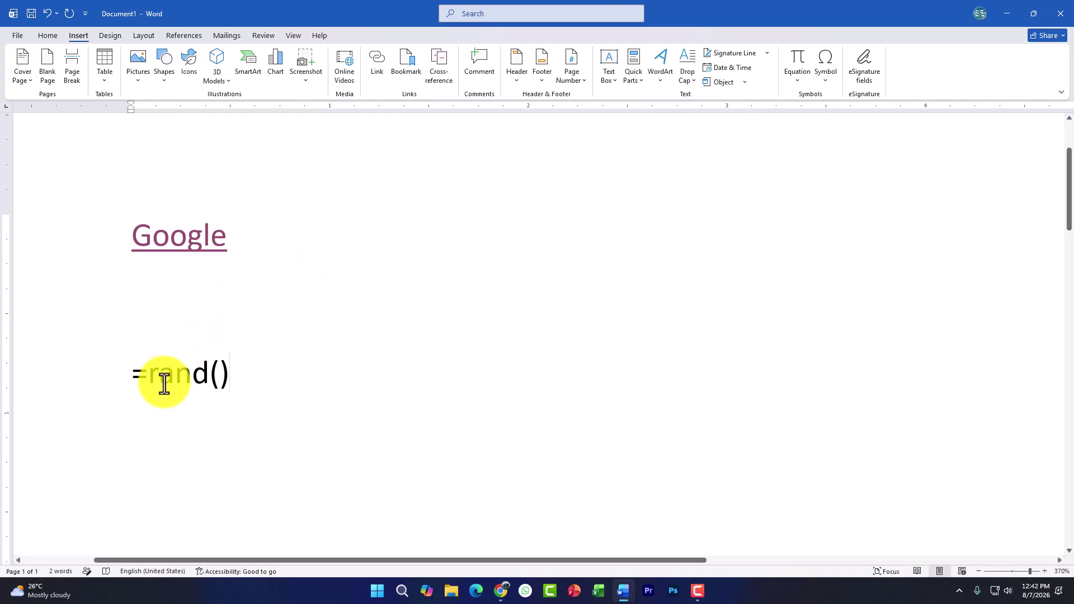
{"action": "key", "text": "Return"}
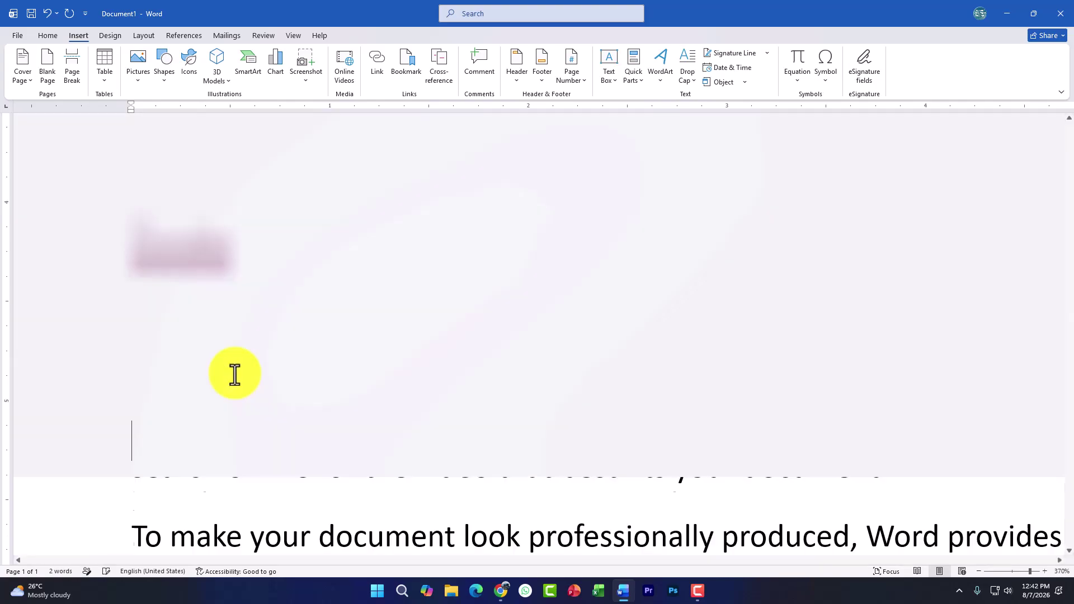
{"action": "scroll", "coordinate": [325, 392], "scroll_direction": "up", "scroll_amount": 15}
{"action": "scroll", "coordinate": [127, 206], "scroll_direction": "down", "scroll_amount": 3}
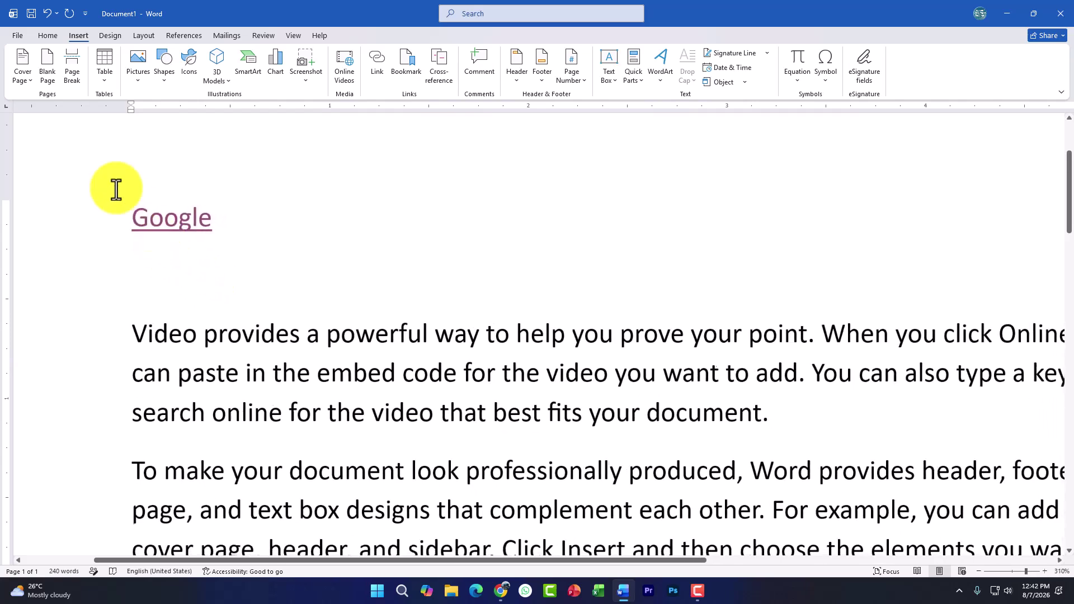
Step: Save the document under the name Google in the Documents folder on this PC
{"action": "left_click", "coordinate": [17, 35]}
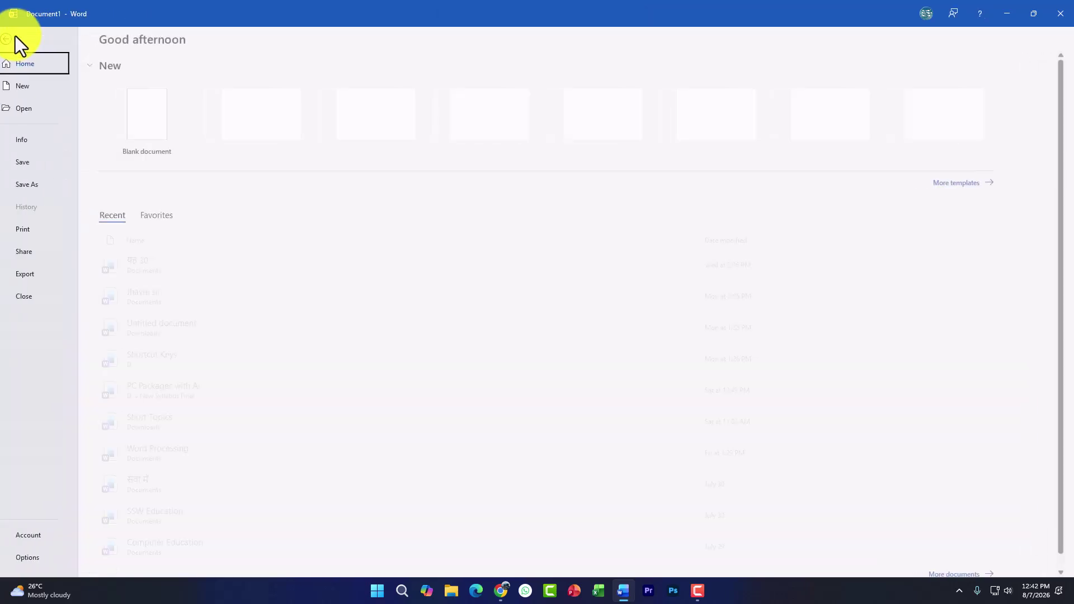
{"action": "left_click", "coordinate": [35, 166]}
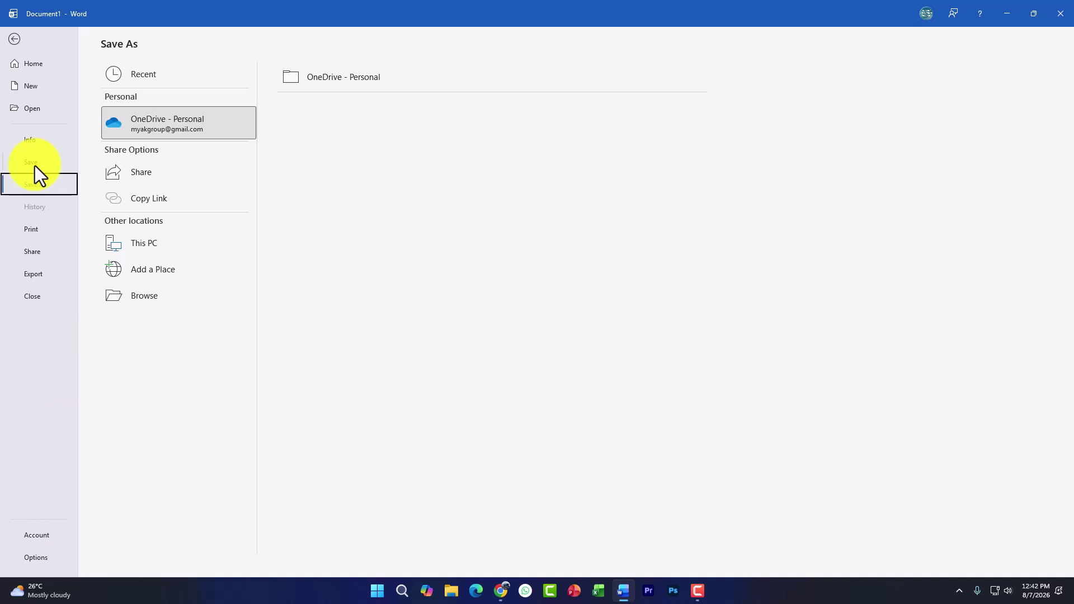
{"action": "left_click", "coordinate": [140, 250]}
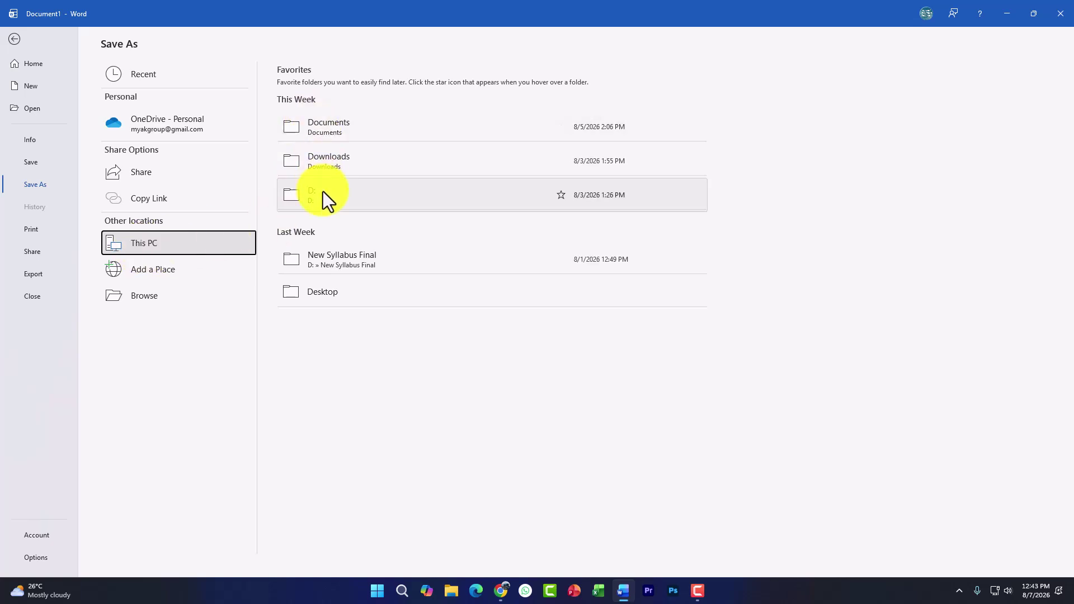
{"action": "left_click", "coordinate": [319, 133]}
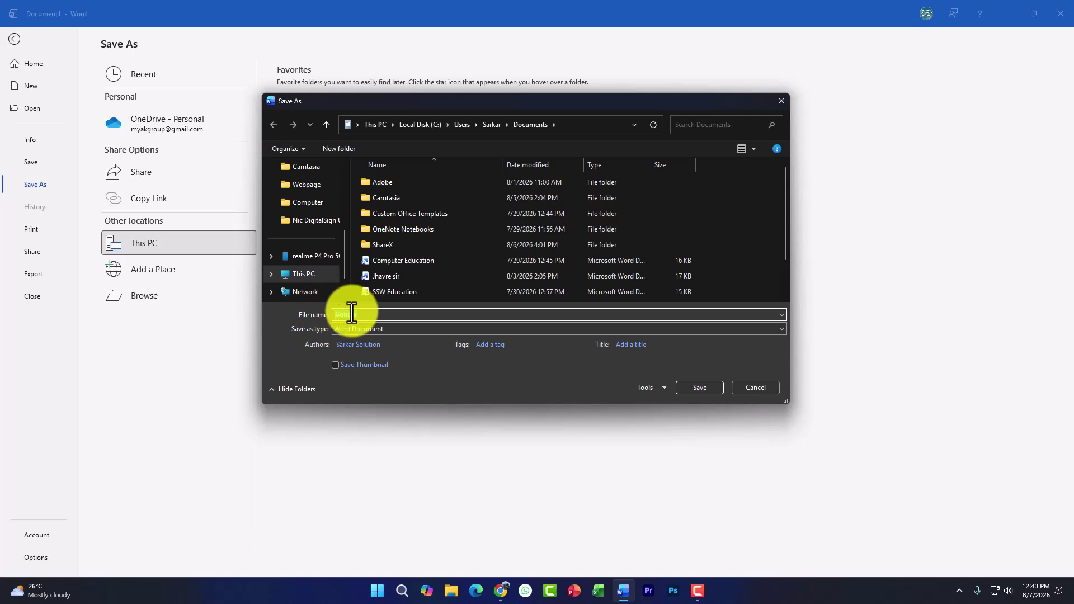
{"action": "left_click", "coordinate": [706, 388]}
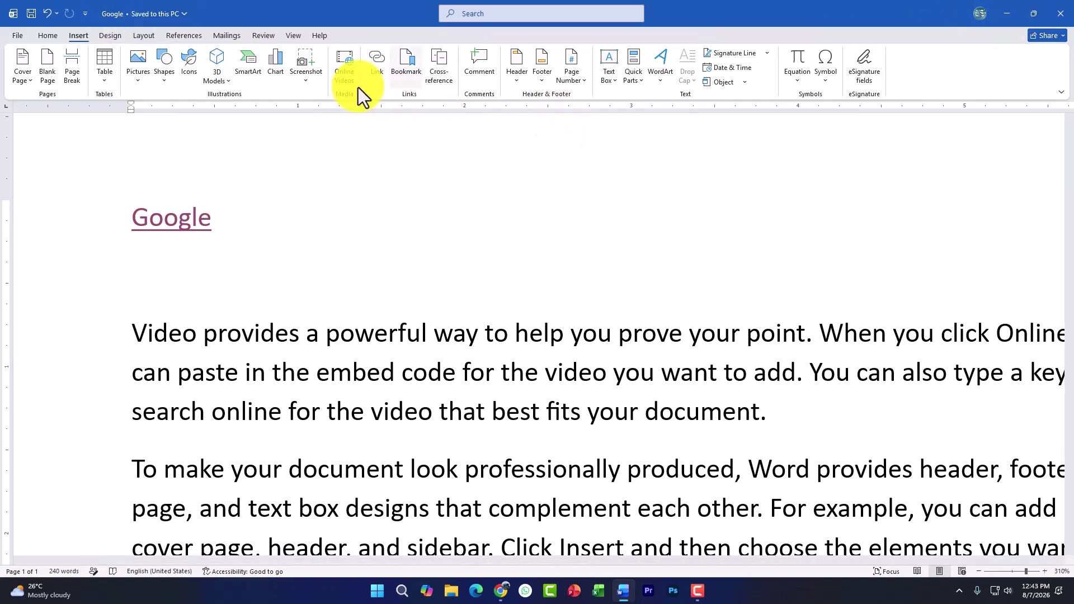
Step: Create a new blank document and enter the text "Next Page" on its first line
{"action": "left_click", "coordinate": [13, 37]}
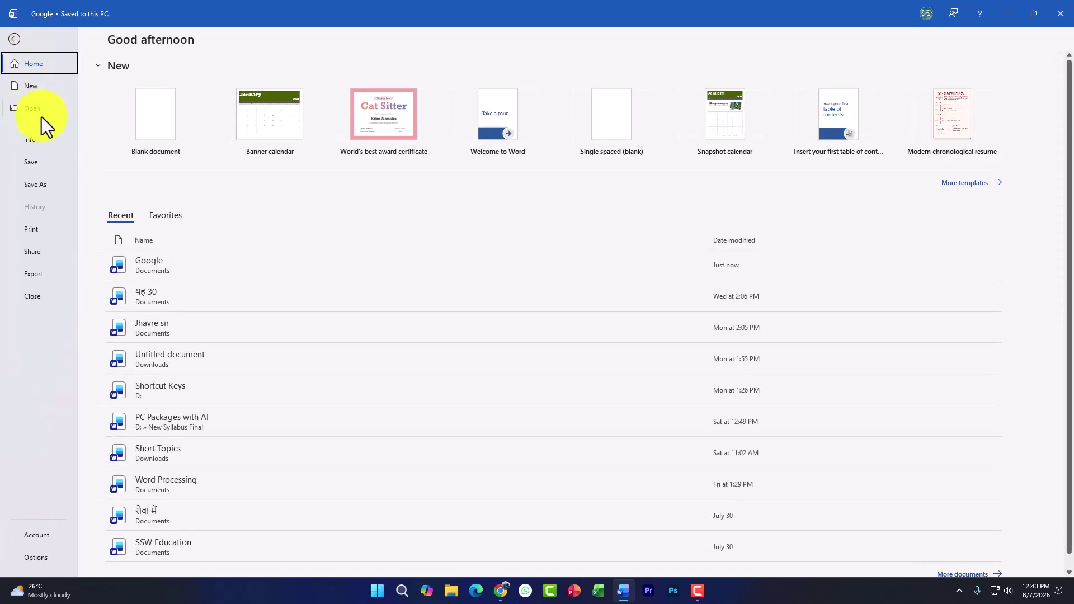
{"action": "left_click", "coordinate": [38, 86]}
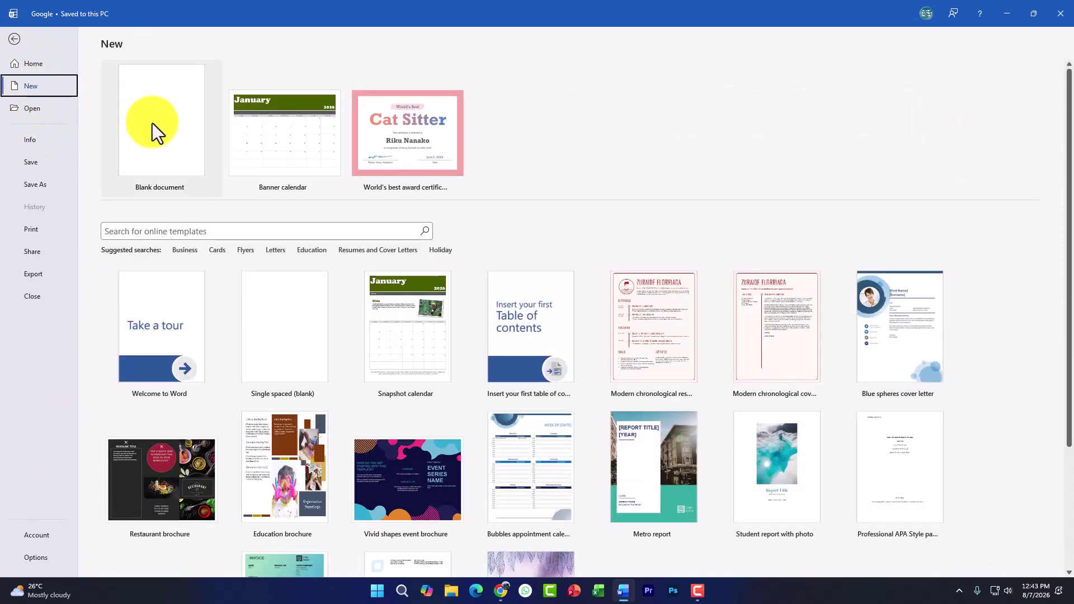
{"action": "left_click", "coordinate": [130, 120]}
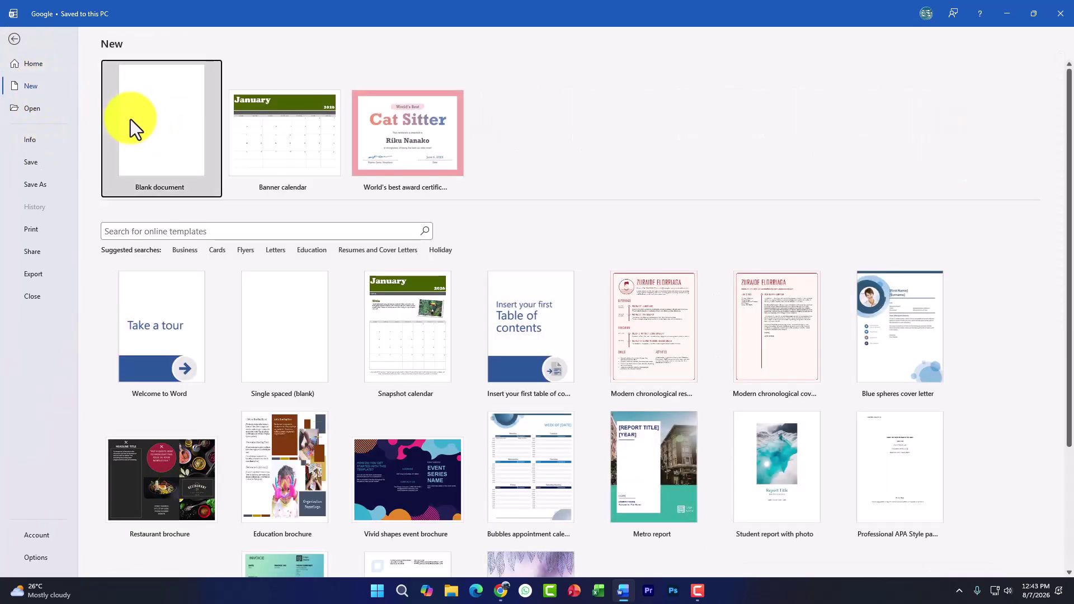
{"action": "scroll", "coordinate": [458, 246], "scroll_direction": "down", "scroll_amount": 10}
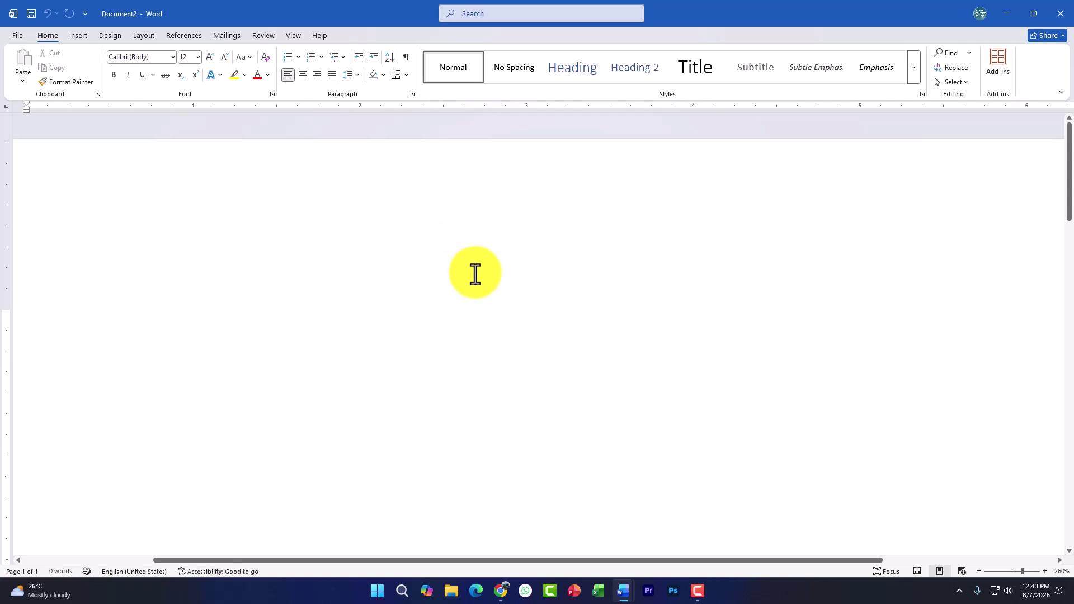
{"action": "scroll", "coordinate": [398, 274], "scroll_direction": "up", "scroll_amount": 4}
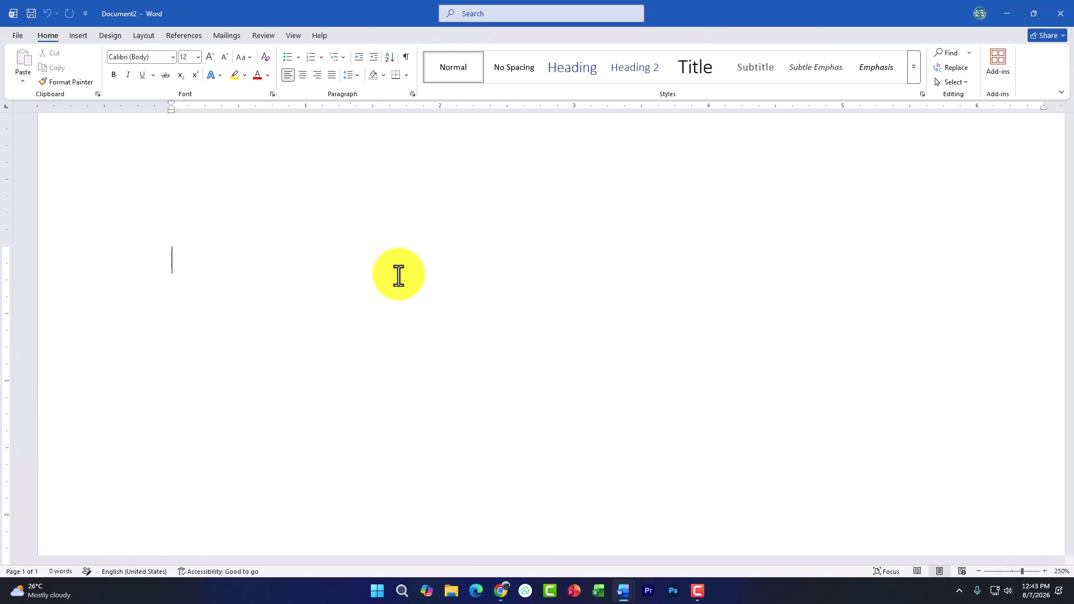
{"action": "type", "text": "Next Page"}
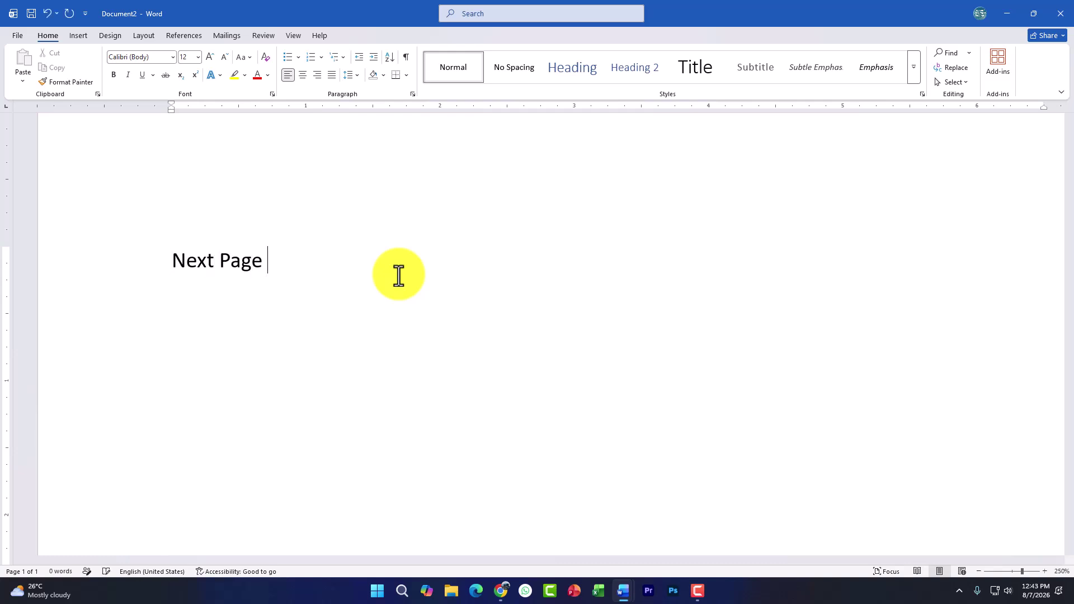
Step: Turn the text "Next Page" into a hyperlink to the existing file Google.docx in the Documents folder
{"action": "left_click_drag", "start_coordinate": [257, 261], "coordinate": [149, 261]}
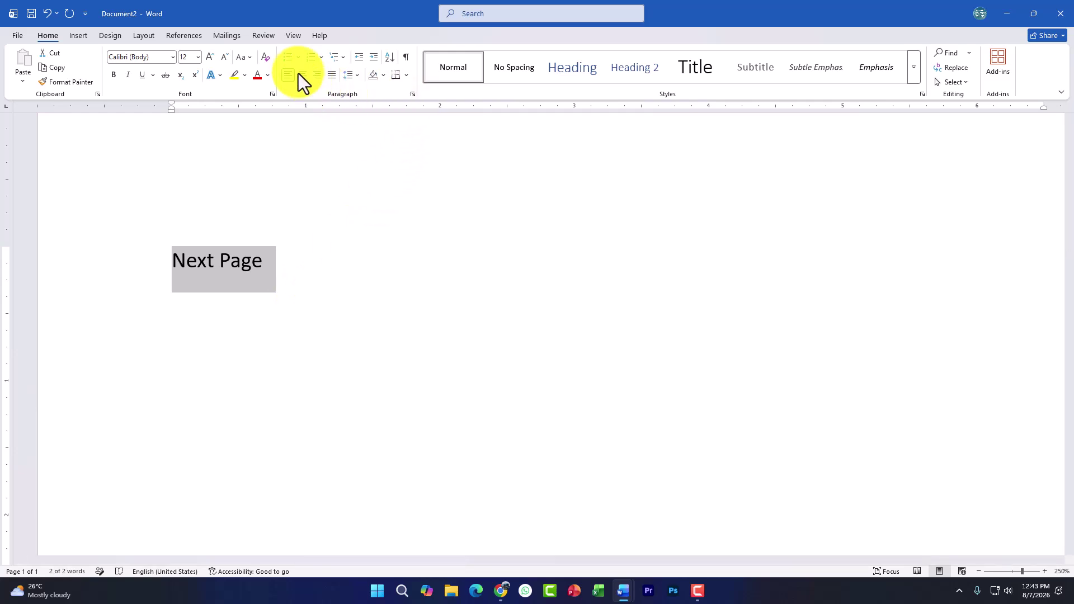
{"action": "left_click", "coordinate": [78, 36]}
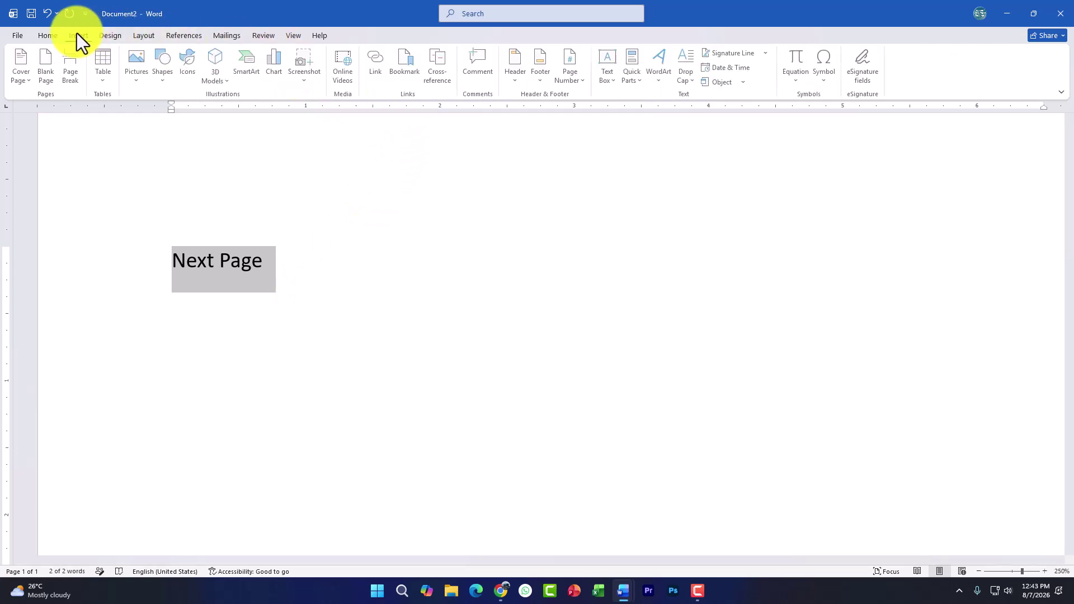
{"action": "left_click", "coordinate": [377, 67]}
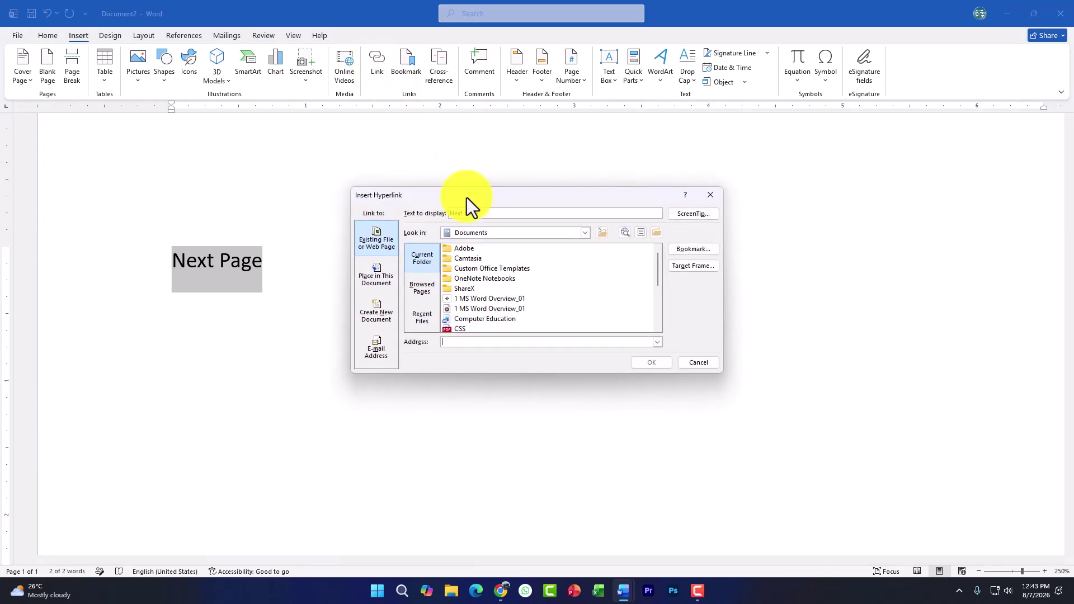
{"action": "left_click", "coordinate": [464, 341]}
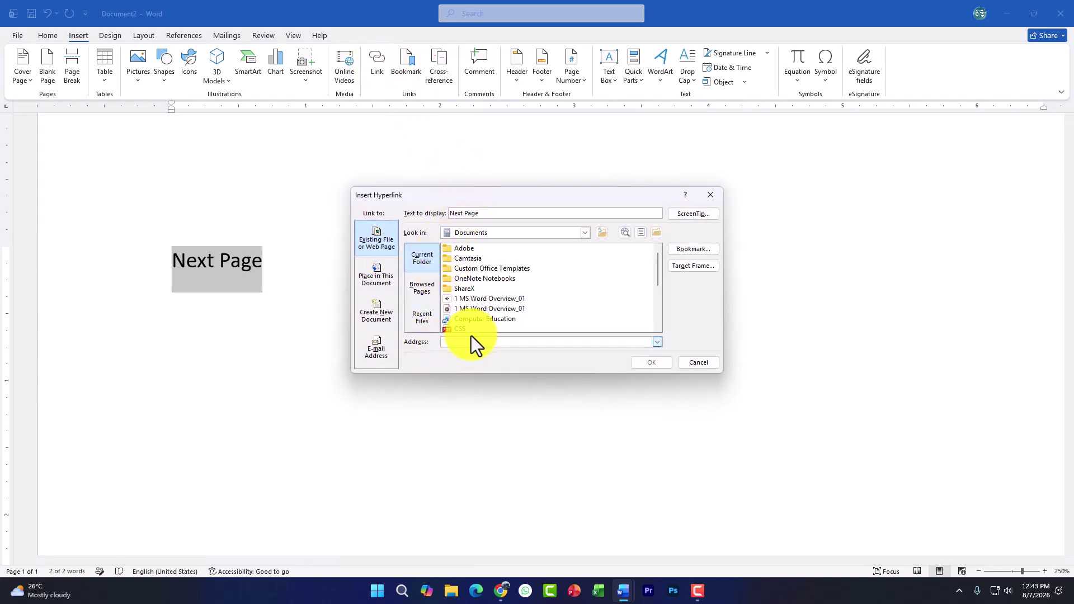
{"action": "left_click", "coordinate": [583, 233]}
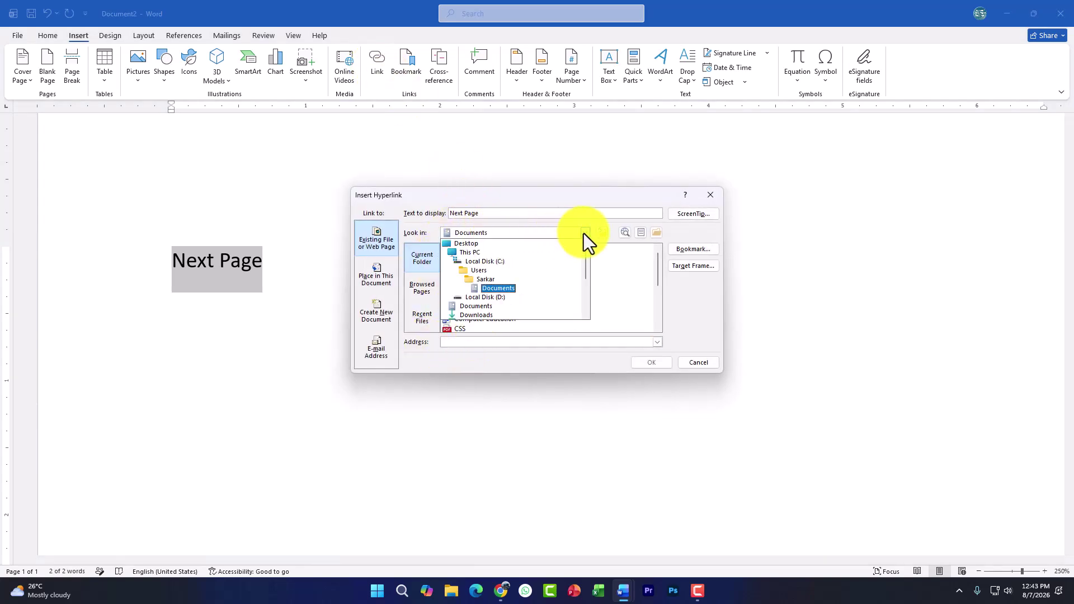
{"action": "left_click", "coordinate": [495, 290]}
{"action": "left_click", "coordinate": [467, 308]}
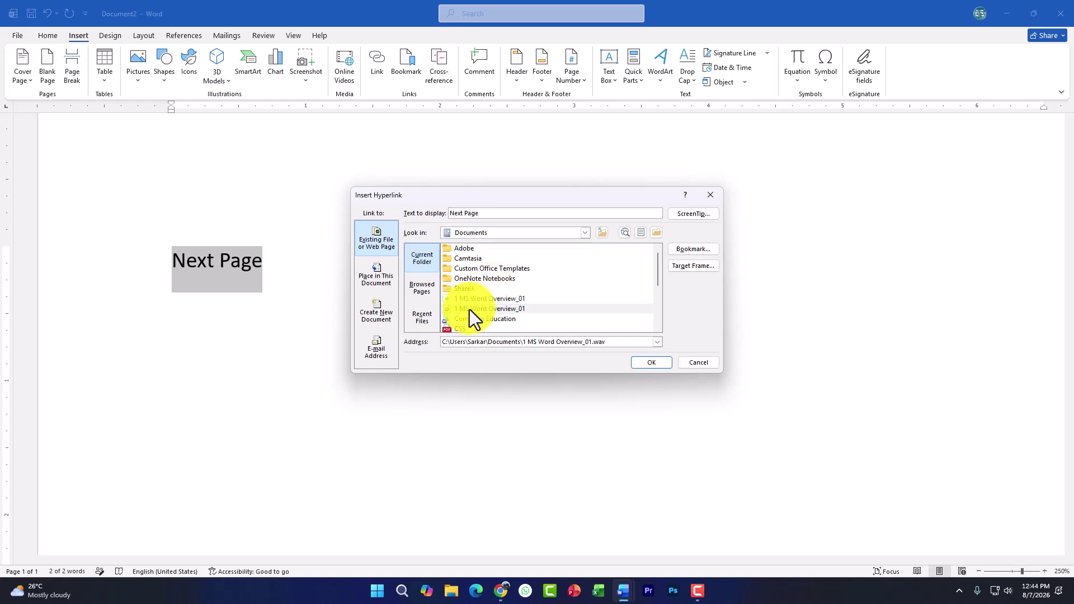
{"action": "key", "text": "Down"}
{"action": "key", "text": "Down"}
{"action": "key", "text": "Down"}
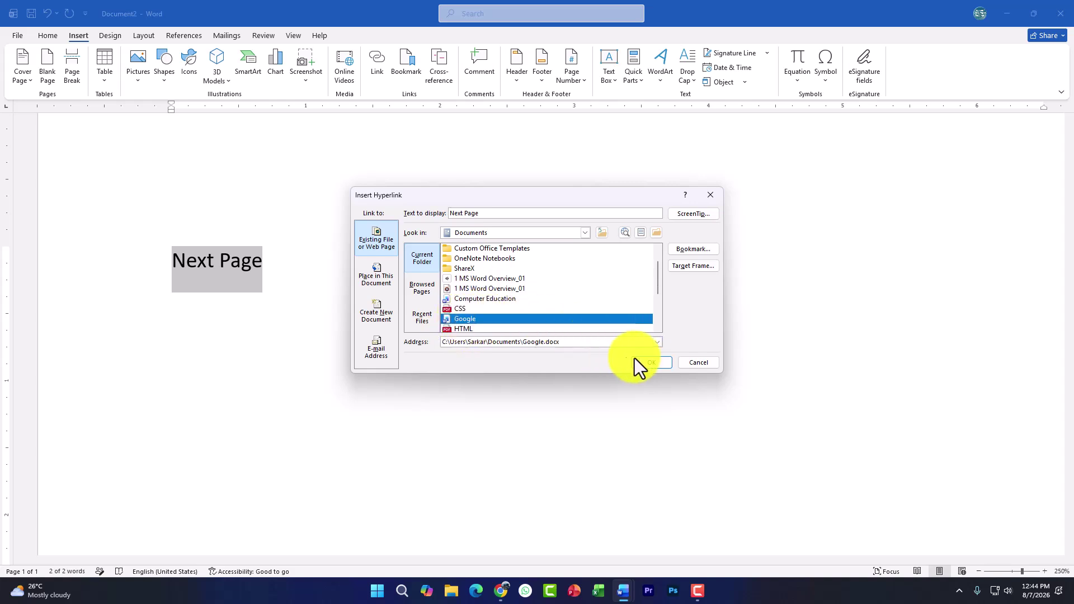
{"action": "left_click", "coordinate": [648, 364]}
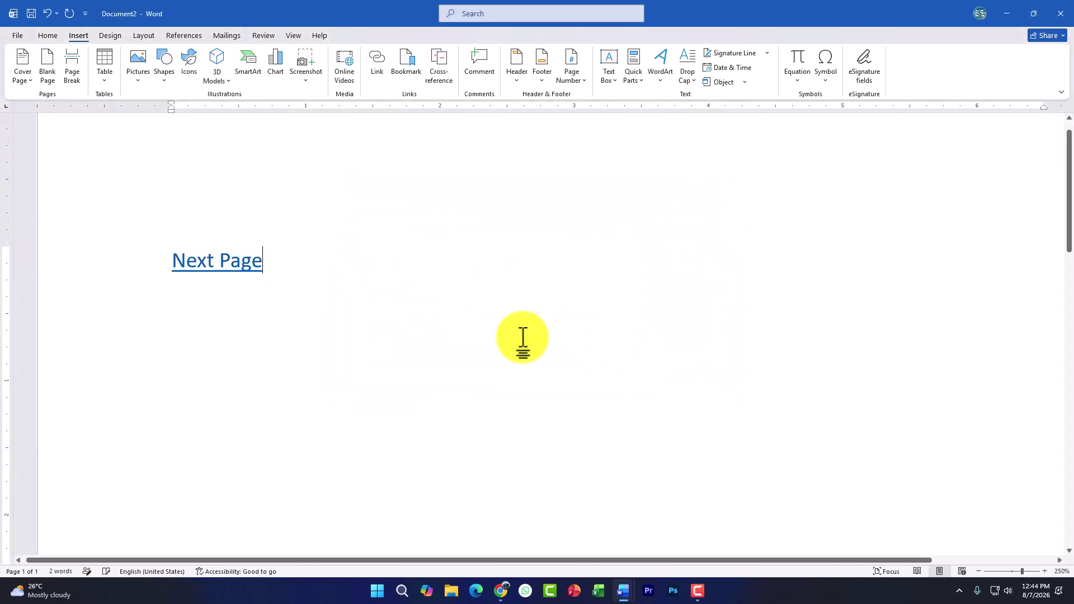
Step: Follow the Next Page hyperlink to test it, and close the Google document it opens
{"action": "left_click", "coordinate": [225, 277], "text": "ctrl"}
{"action": "scroll", "coordinate": [288, 271], "scroll_direction": "up", "scroll_amount": 15}
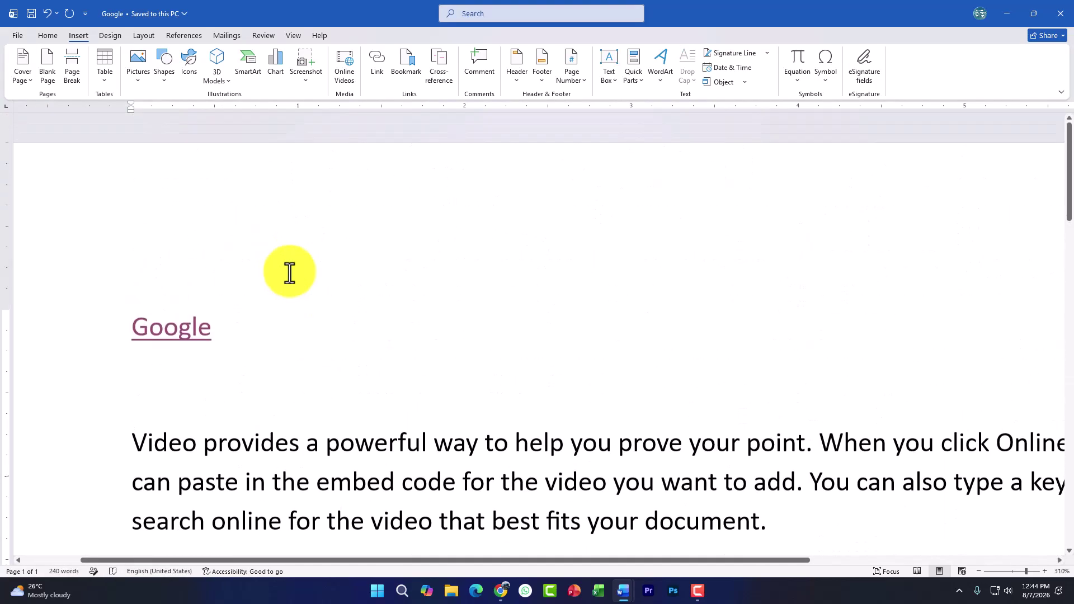
{"action": "scroll", "coordinate": [289, 272], "scroll_direction": "down", "scroll_amount": 4, "text": "ctrl"}
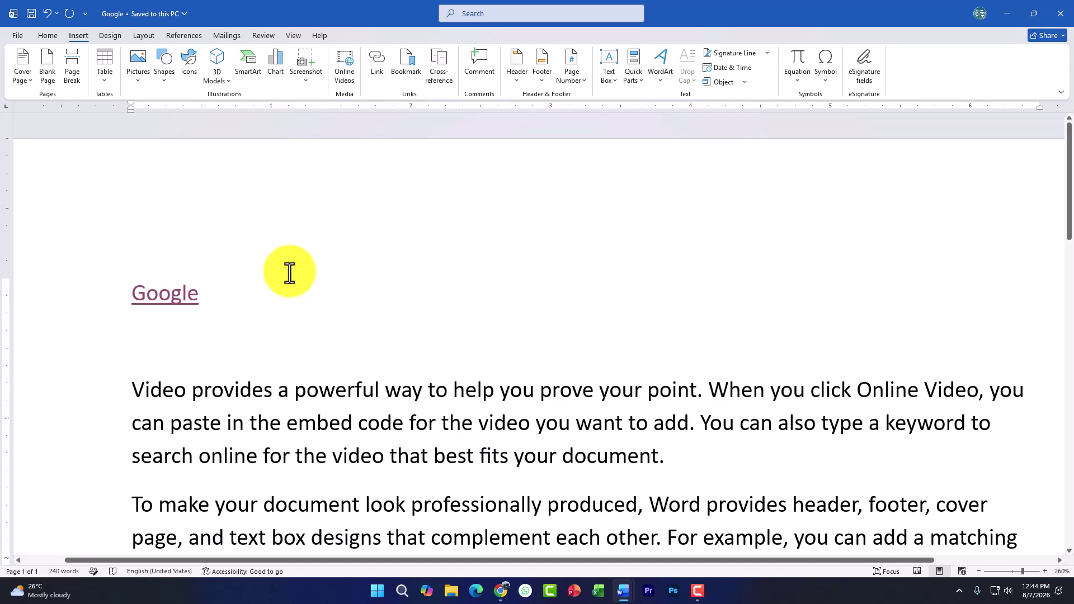
{"action": "left_click", "coordinate": [1065, 23]}
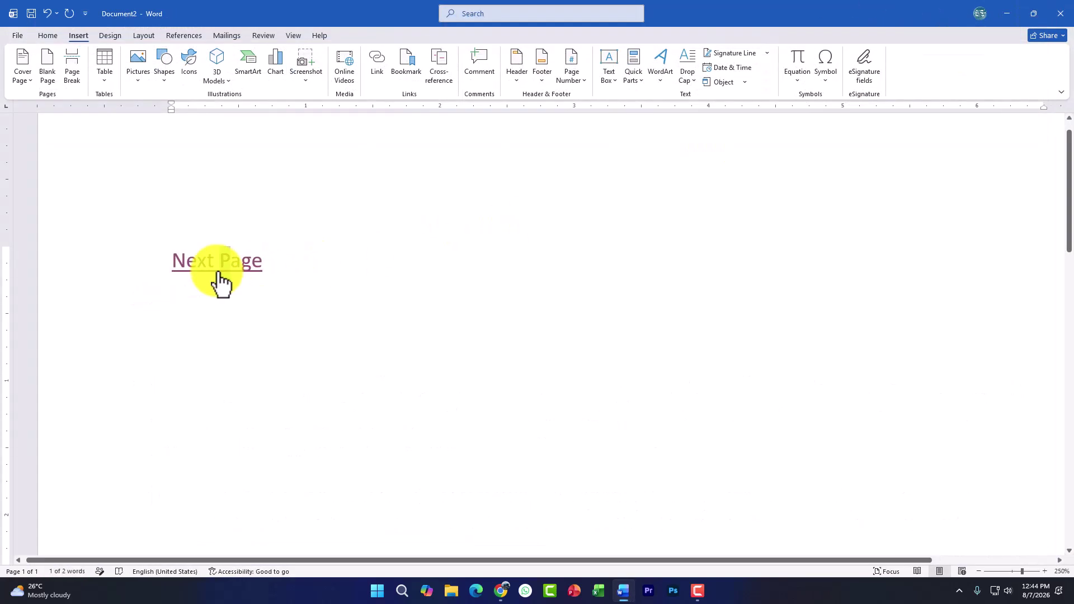
Step: Follow the Next Page hyperlink again to reopen the Google document and view its start
{"action": "left_click", "coordinate": [215, 263], "text": "ctrl"}
{"action": "left_click", "coordinate": [566, 344]}
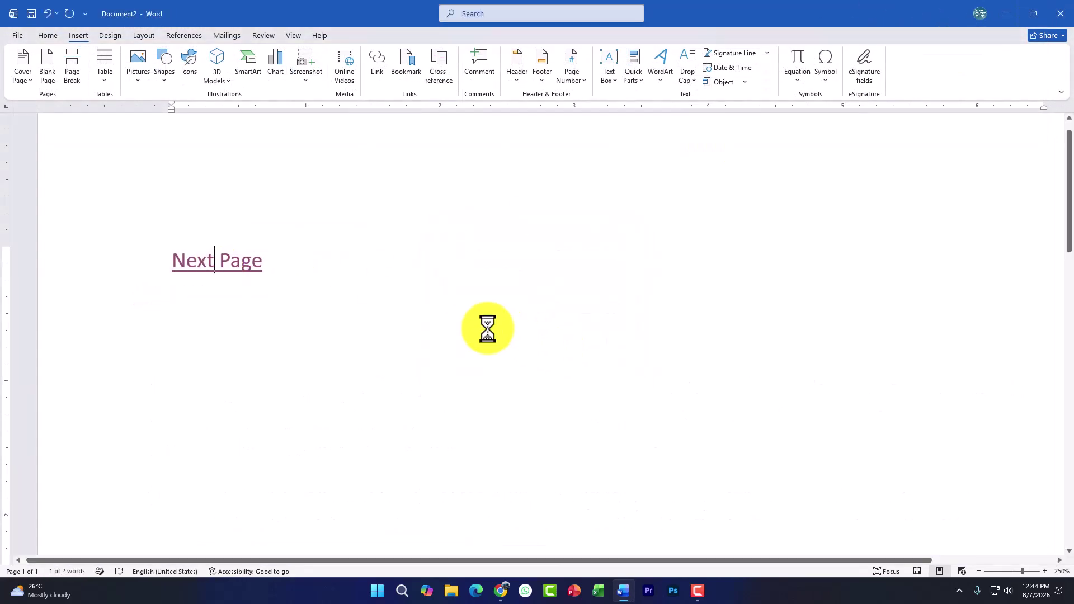
{"action": "scroll", "coordinate": [477, 320], "scroll_direction": "down", "scroll_amount": 2}
{"action": "scroll", "coordinate": [475, 315], "scroll_direction": "down", "scroll_amount": 5, "text": "ctrl"}
{"action": "scroll", "coordinate": [402, 258], "scroll_direction": "up", "scroll_amount": 4}
{"action": "scroll", "coordinate": [411, 269], "scroll_direction": "up", "scroll_amount": 4, "text": "ctrl"}
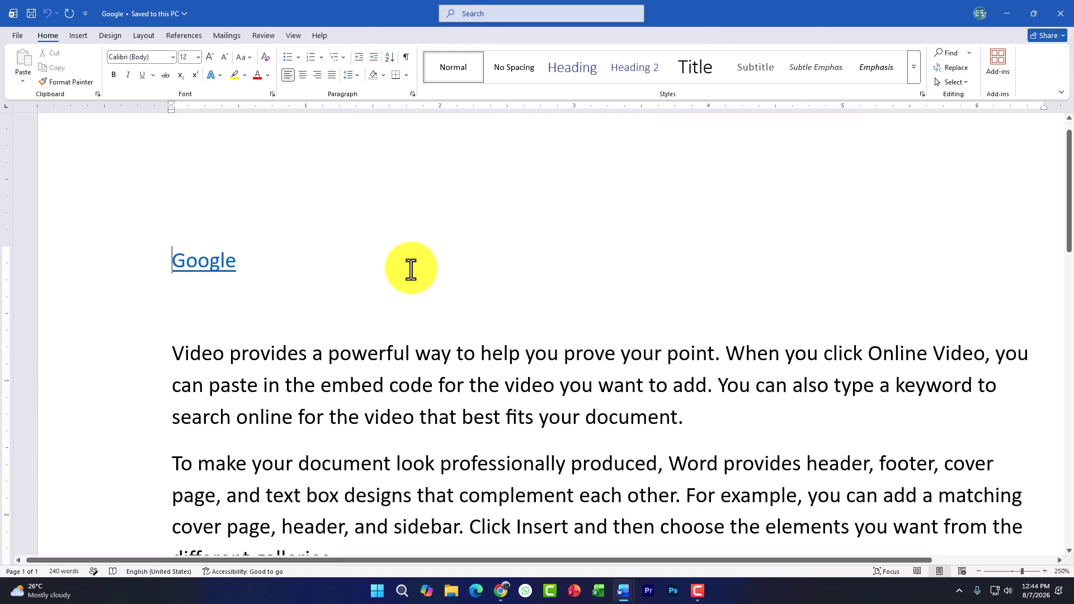
{"action": "scroll", "coordinate": [272, 261], "scroll_direction": "down", "scroll_amount": 3, "text": "ctrl"}
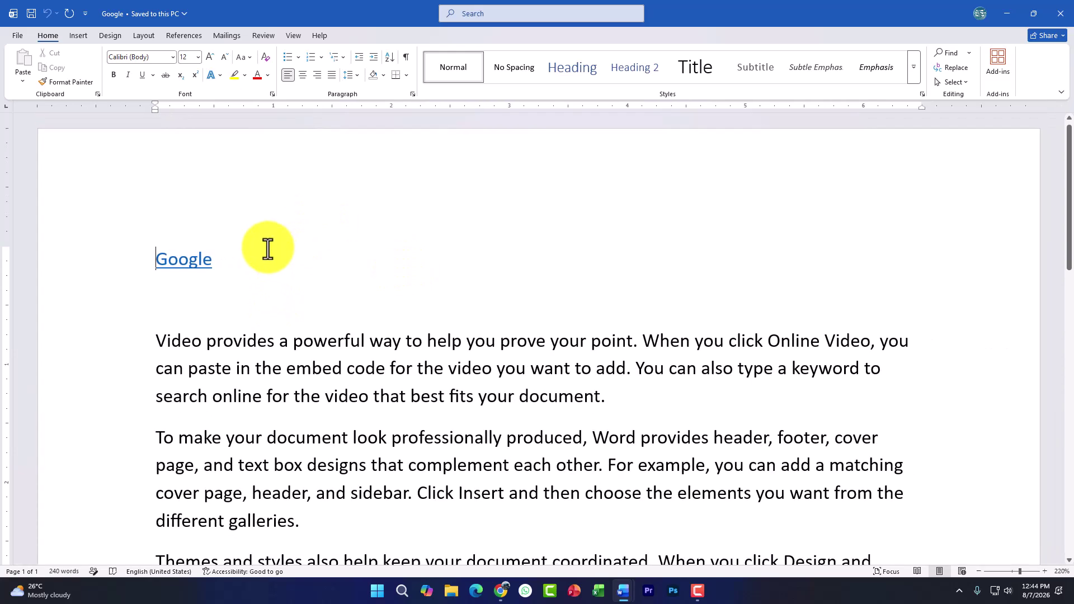
Step: Place the cursor on a new empty line below the last paragraph of the Google document
{"action": "left_click", "coordinate": [291, 324]}
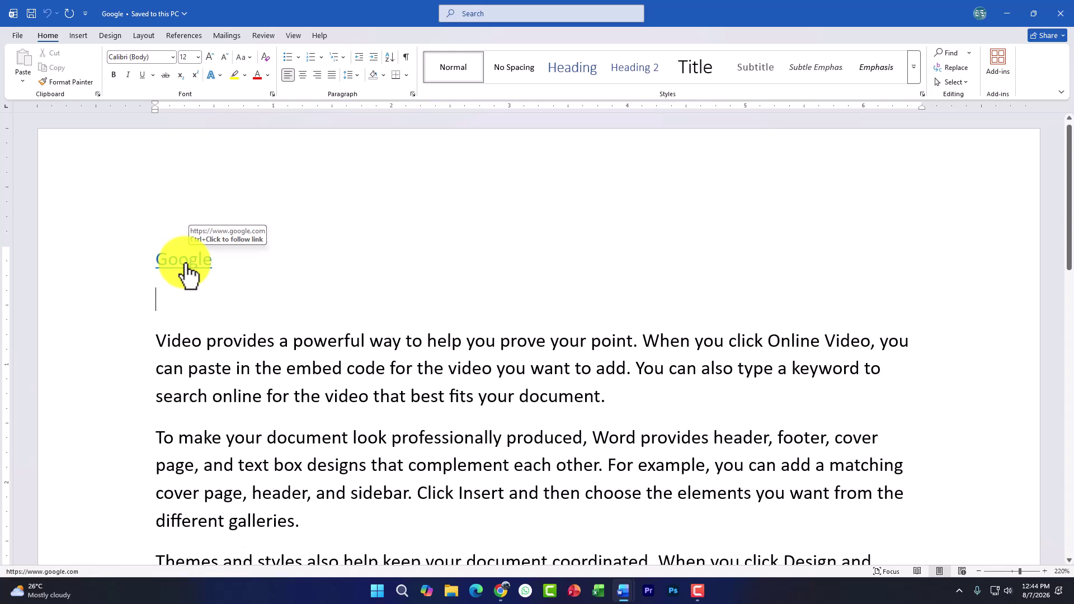
{"action": "scroll", "coordinate": [343, 410], "scroll_direction": "down", "scroll_amount": 10}
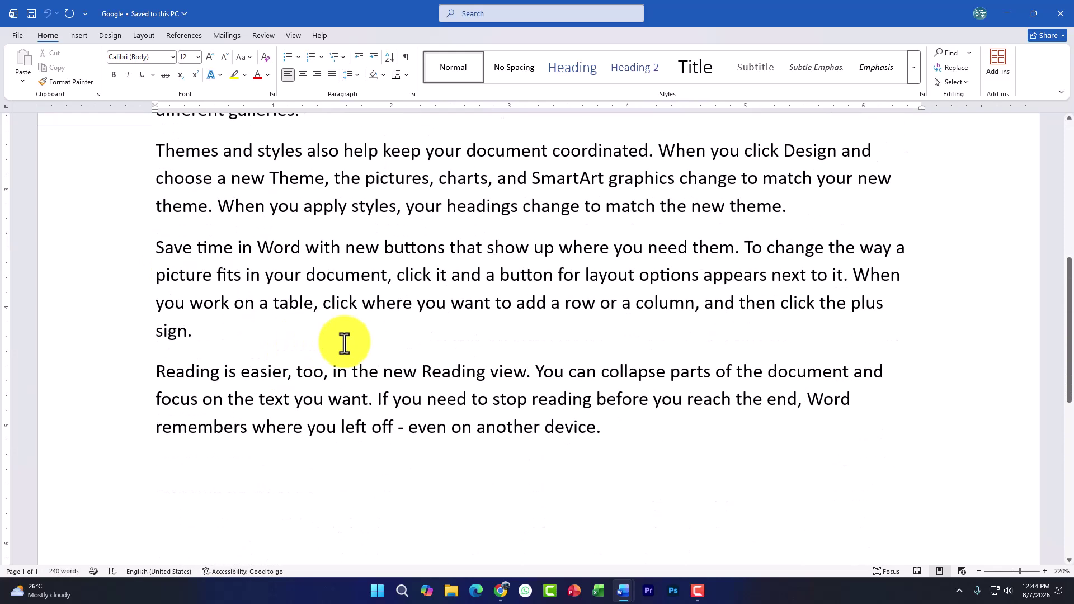
{"action": "left_click", "coordinate": [675, 291]}
{"action": "left_click", "coordinate": [73, 39]}
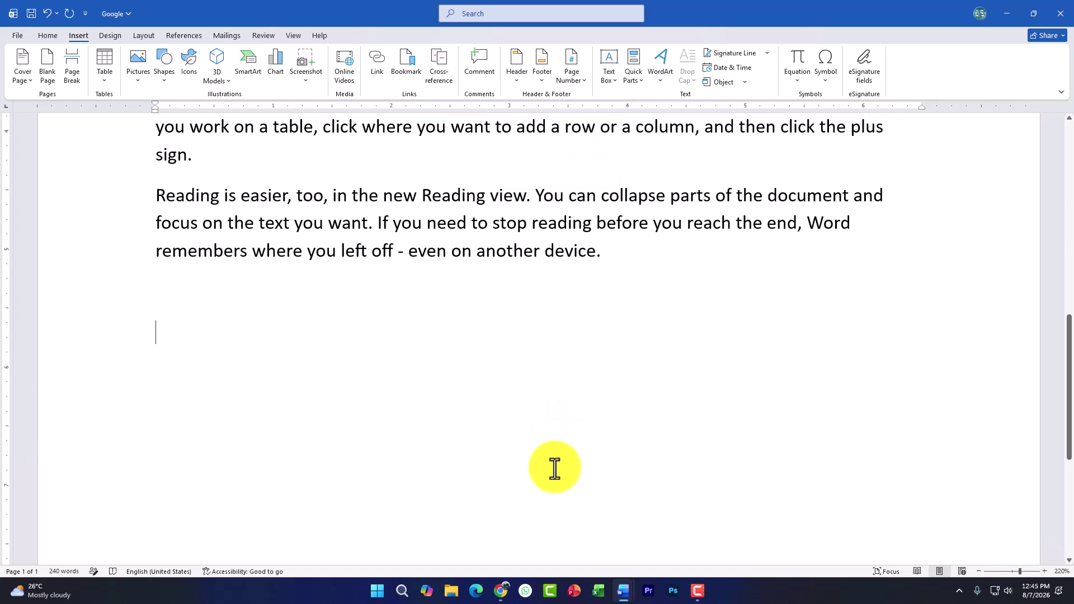
{"action": "left_click", "coordinate": [189, 316]}
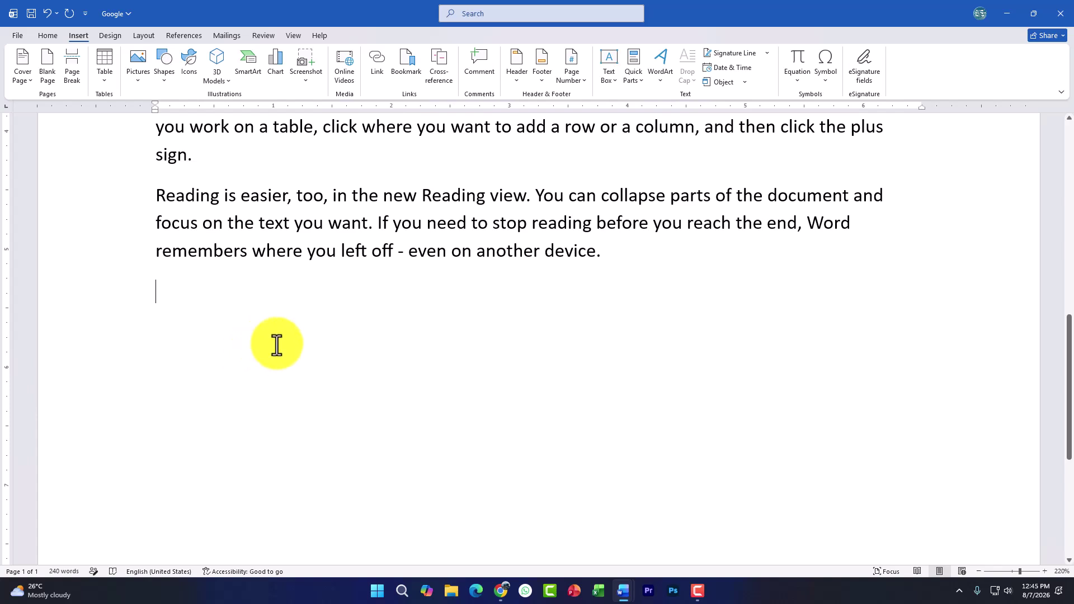
Step: Browse the built-in header designs and add the Banded header to the document
{"action": "left_click", "coordinate": [514, 83]}
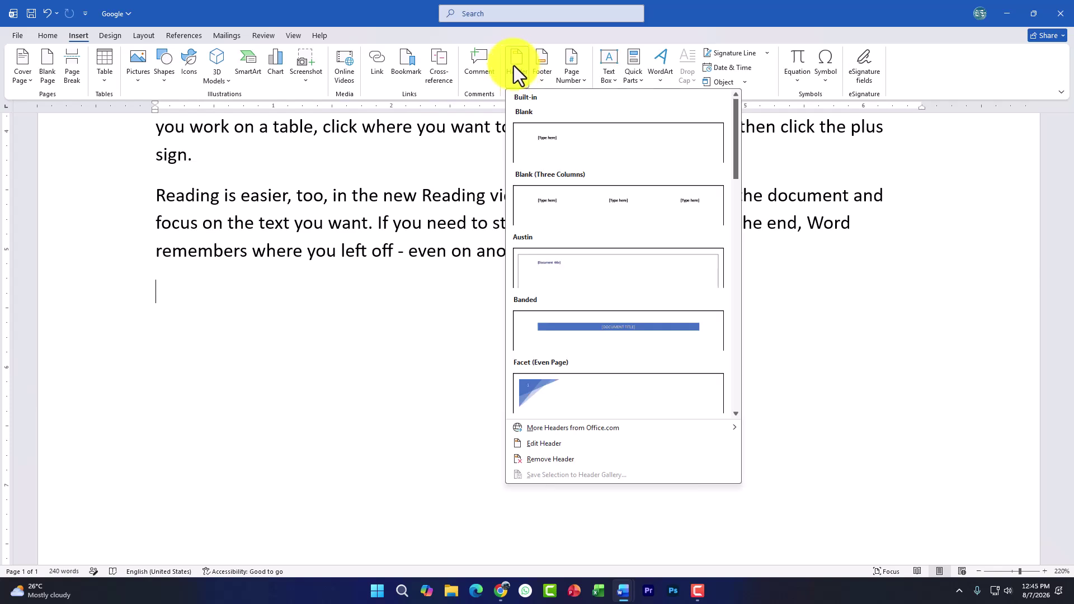
{"action": "left_click", "coordinate": [542, 74]}
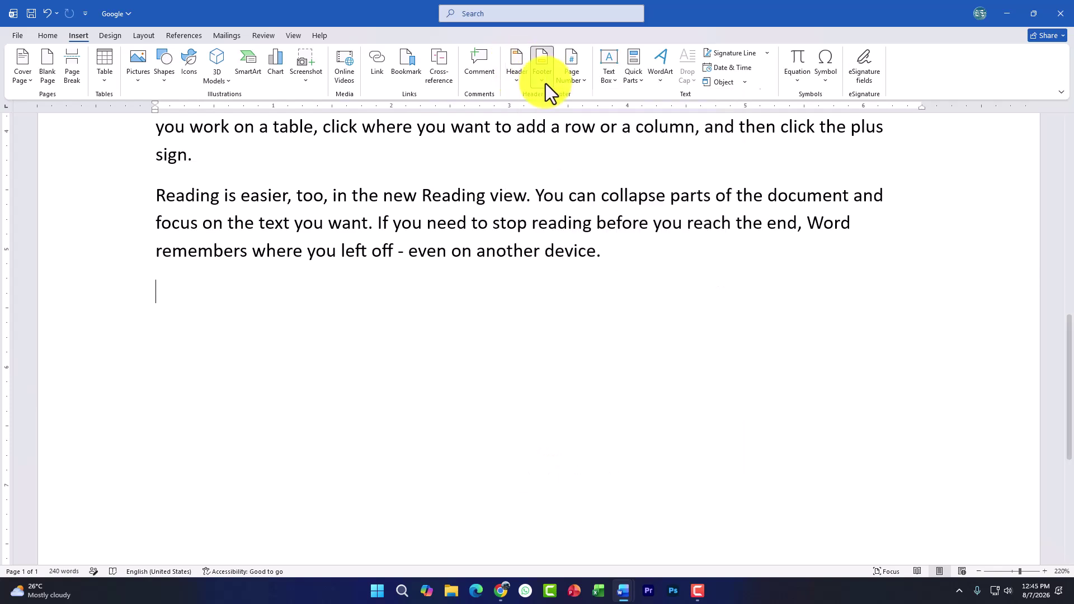
{"action": "left_click", "coordinate": [517, 78]}
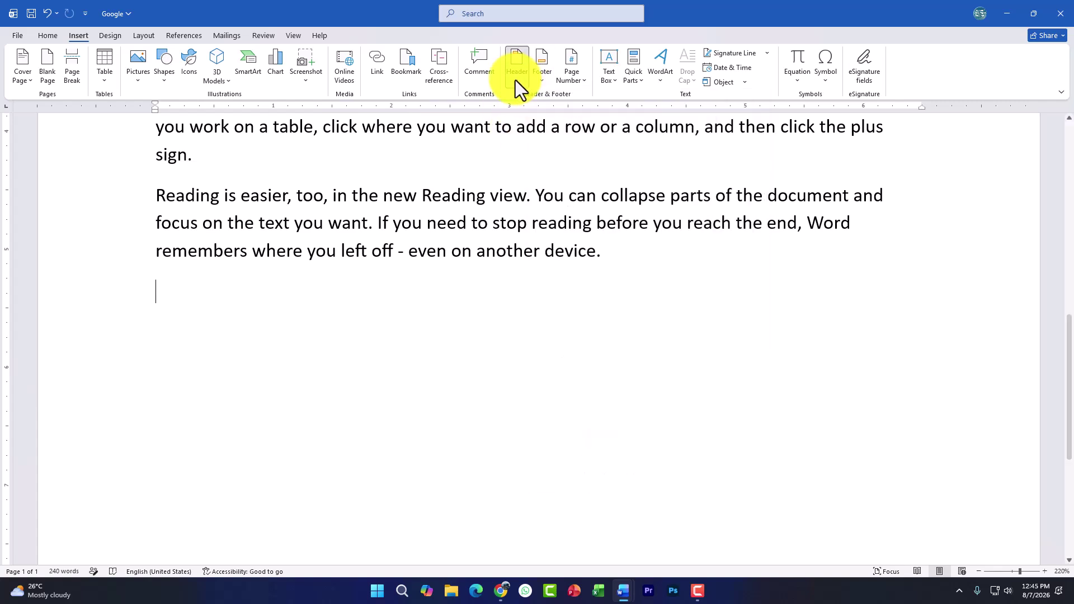
{"action": "scroll", "coordinate": [589, 298], "scroll_direction": "down", "scroll_amount": 10}
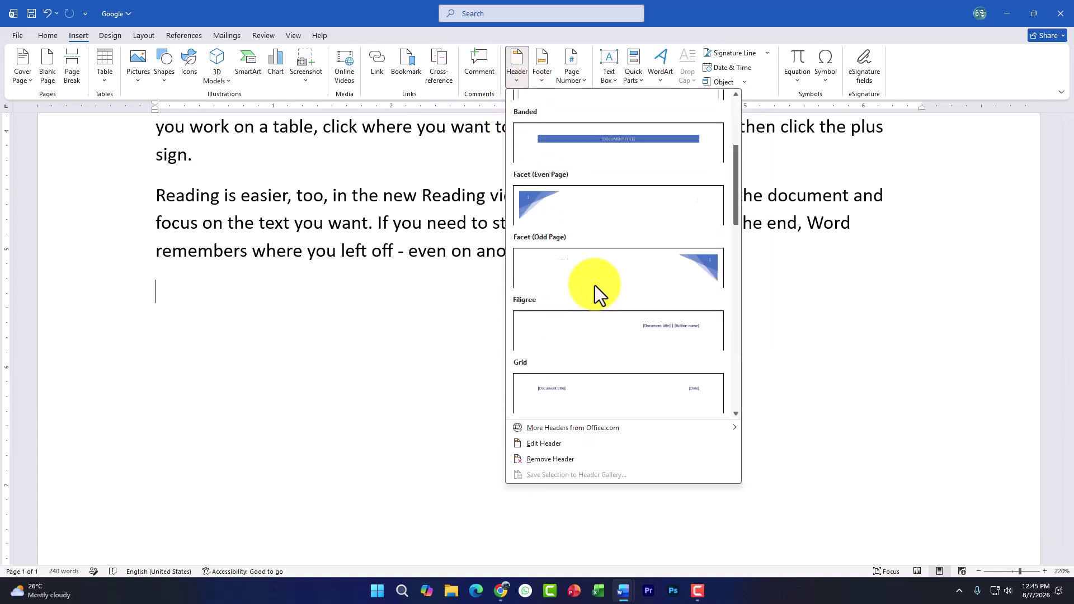
{"action": "scroll", "coordinate": [596, 285], "scroll_direction": "up", "scroll_amount": 10}
{"action": "scroll", "coordinate": [597, 272], "scroll_direction": "down", "scroll_amount": 10}
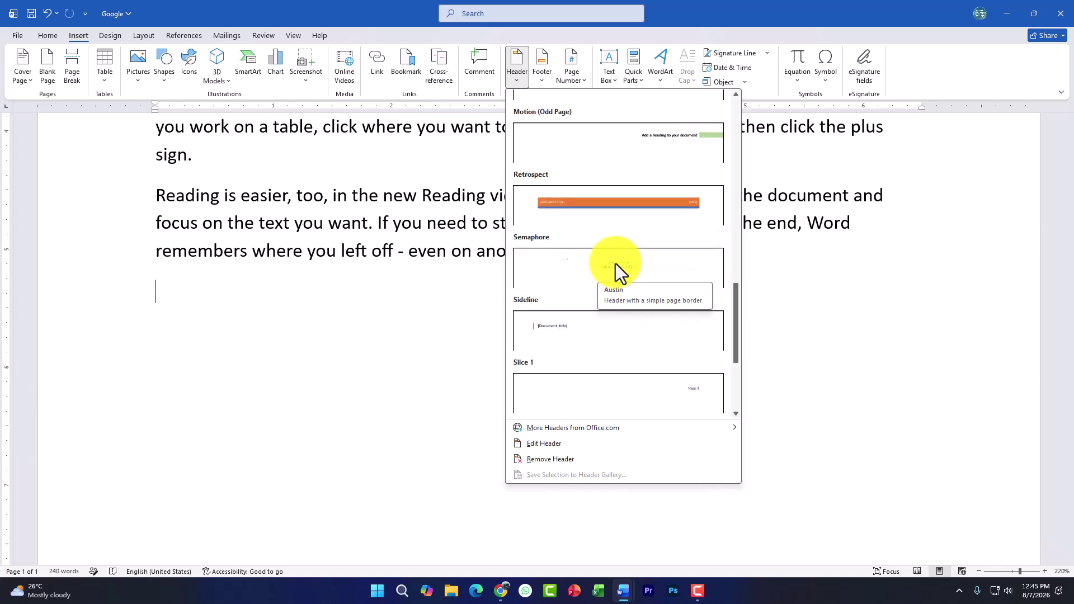
{"action": "scroll", "coordinate": [624, 254], "scroll_direction": "down", "scroll_amount": 3}
{"action": "scroll", "coordinate": [623, 255], "scroll_direction": "up", "scroll_amount": 3}
{"action": "scroll", "coordinate": [626, 272], "scroll_direction": "up", "scroll_amount": 3}
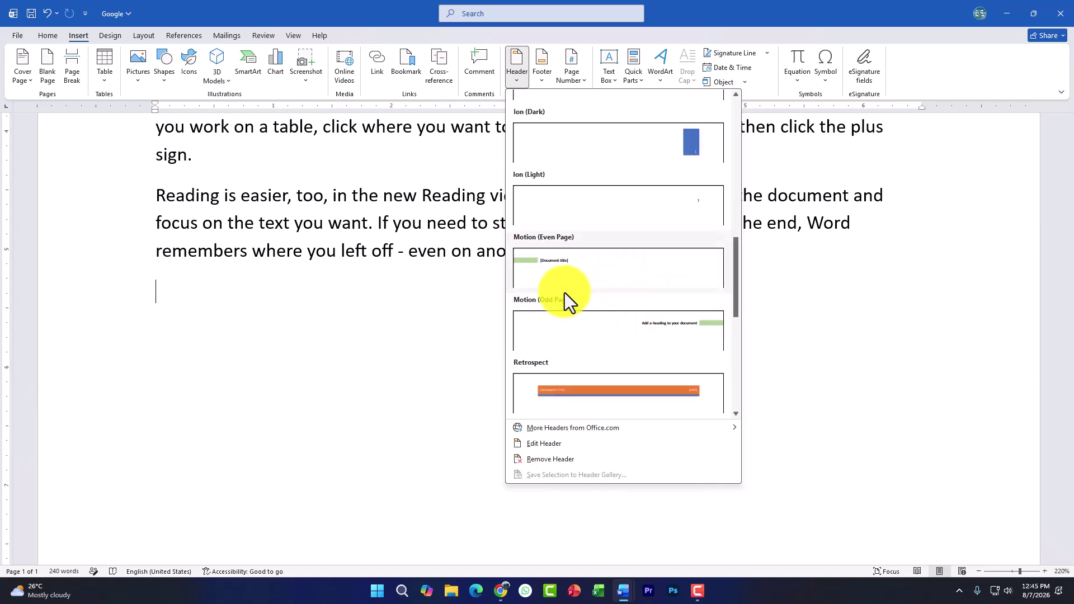
{"action": "scroll", "coordinate": [598, 290], "scroll_direction": "up", "scroll_amount": 3}
{"action": "scroll", "coordinate": [600, 156], "scroll_direction": "up", "scroll_amount": 3}
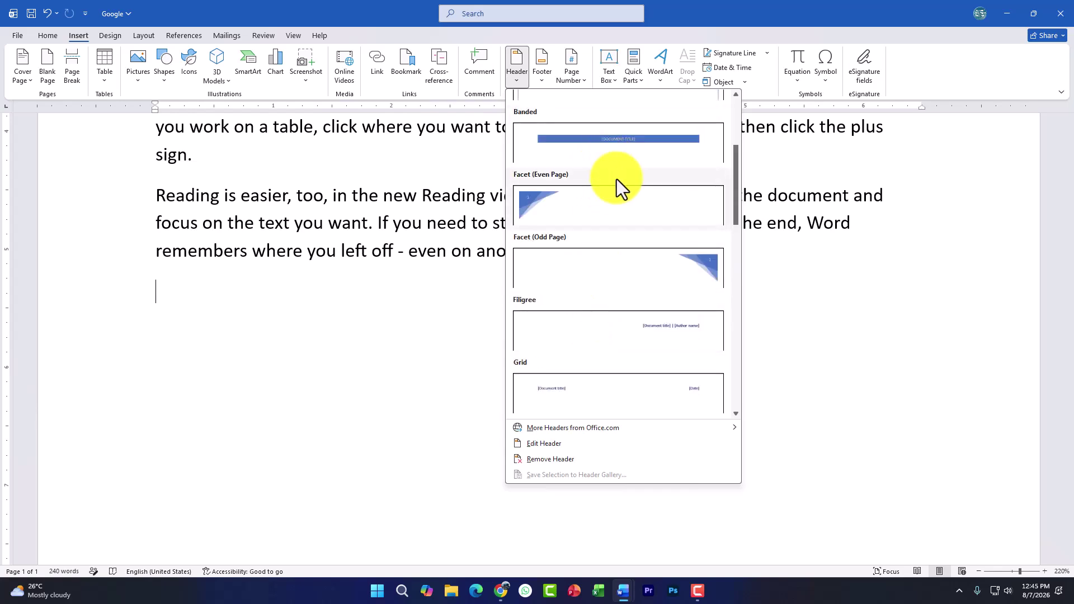
{"action": "left_click", "coordinate": [601, 146]}
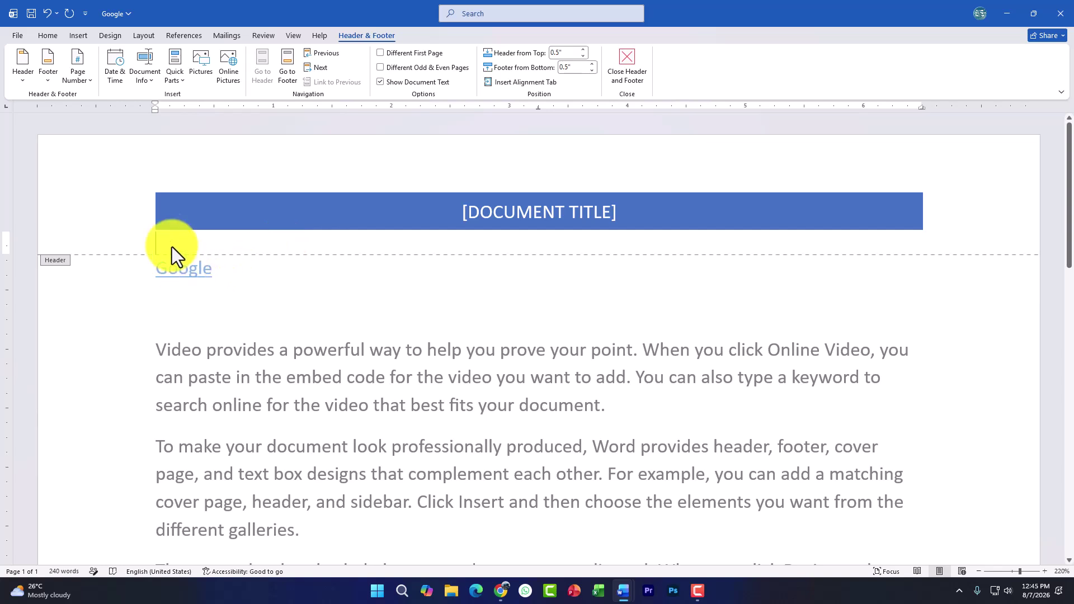
Step: Replace the header's document title placeholder with "PRACTICE DOCUMENT"
{"action": "left_click", "coordinate": [559, 215]}
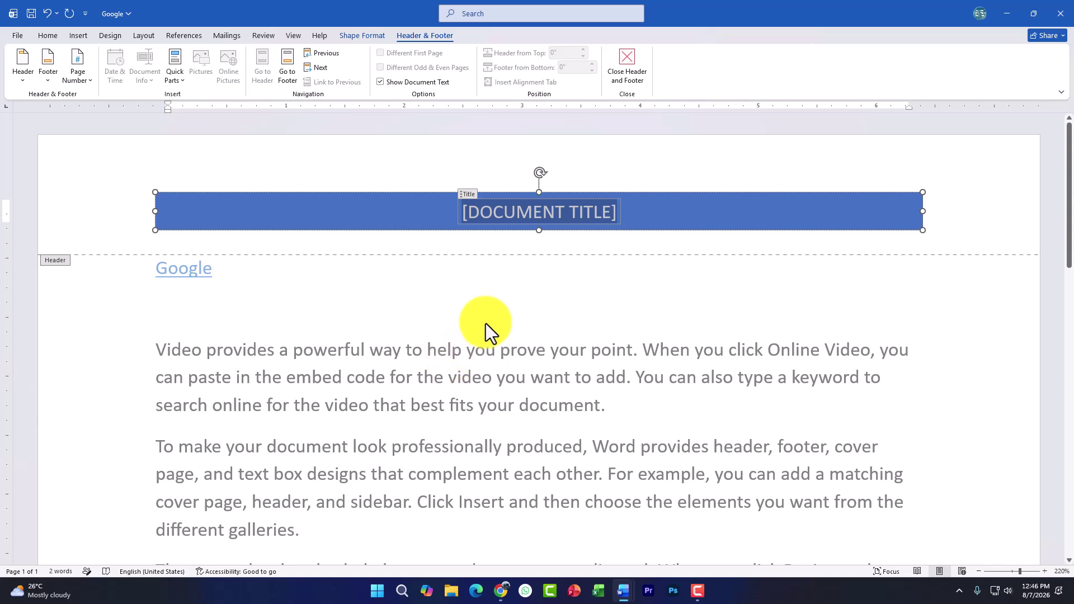
{"action": "left_click", "coordinate": [506, 212]}
{"action": "key", "text": "BackSpace"}
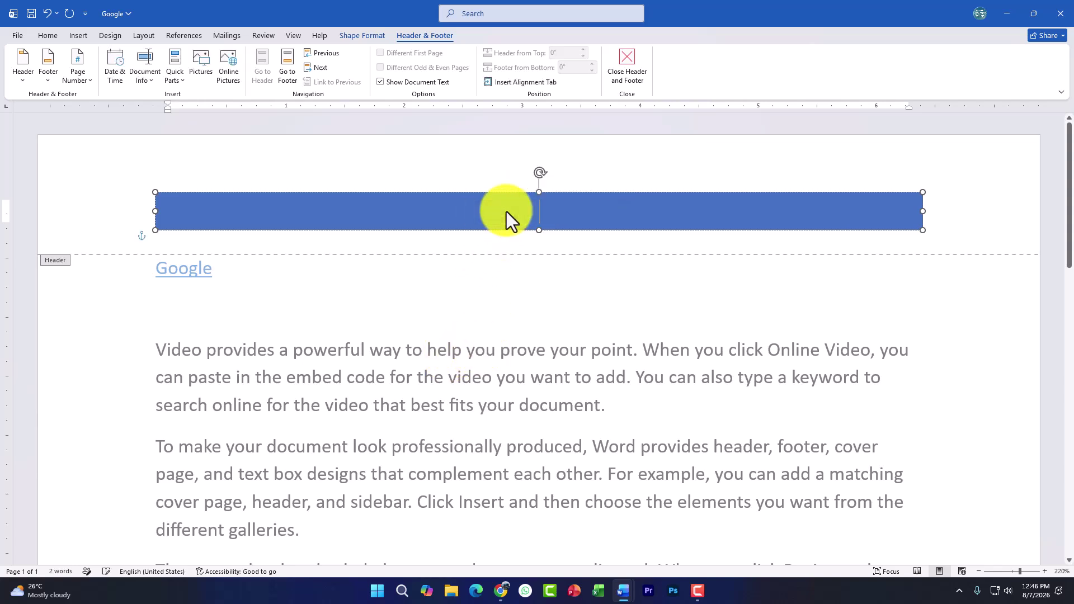
{"action": "type", "text": "PRACTICE"}
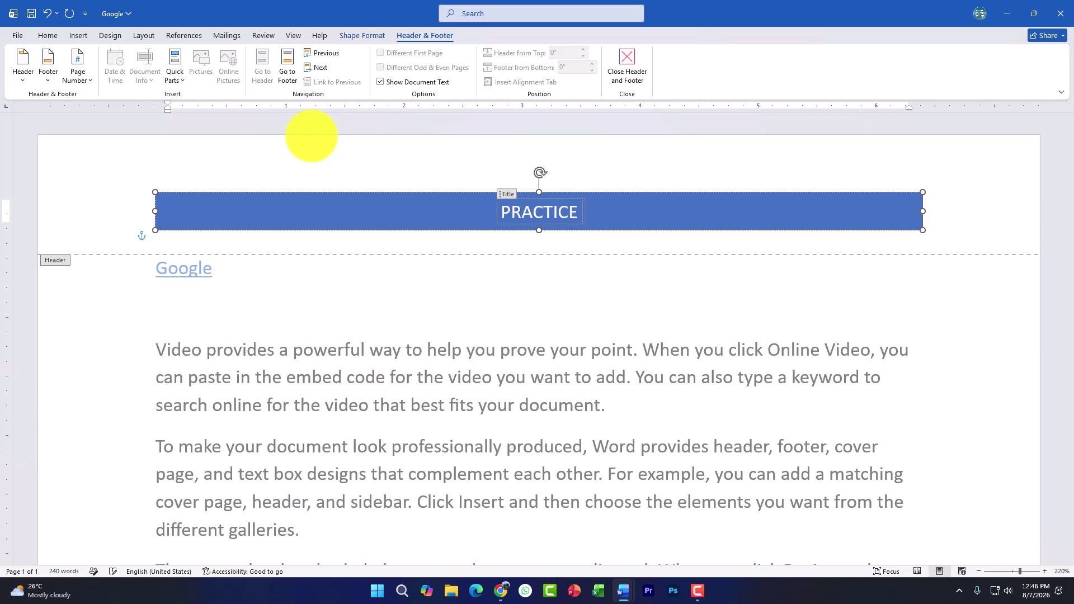
{"action": "type", "text": " DOCUMENT"}
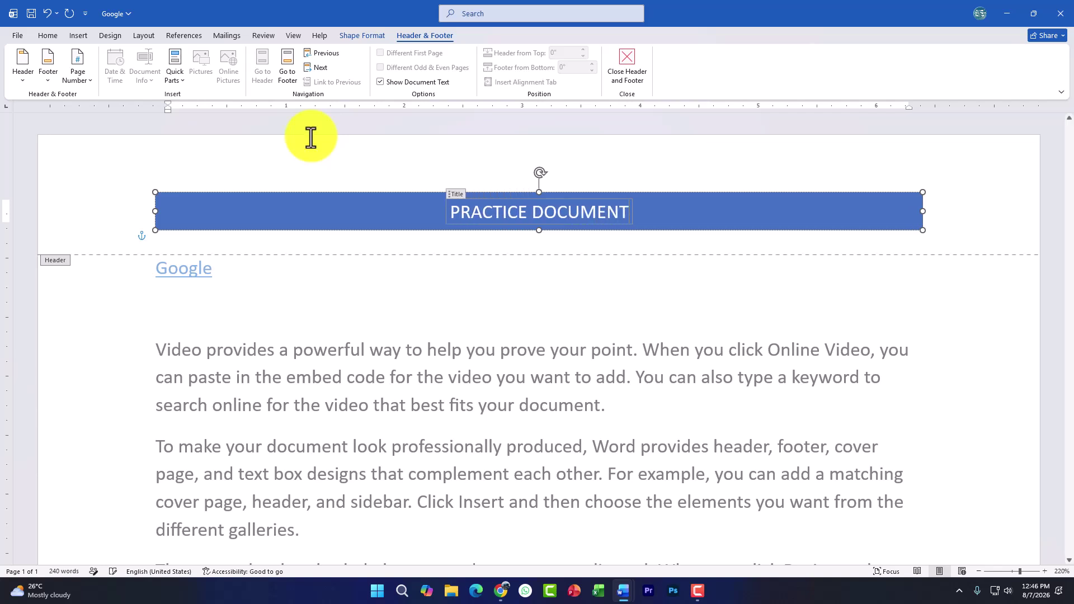
Step: Add the built-in Austin footer to the document and close header and footer editing
{"action": "left_click", "coordinate": [75, 36]}
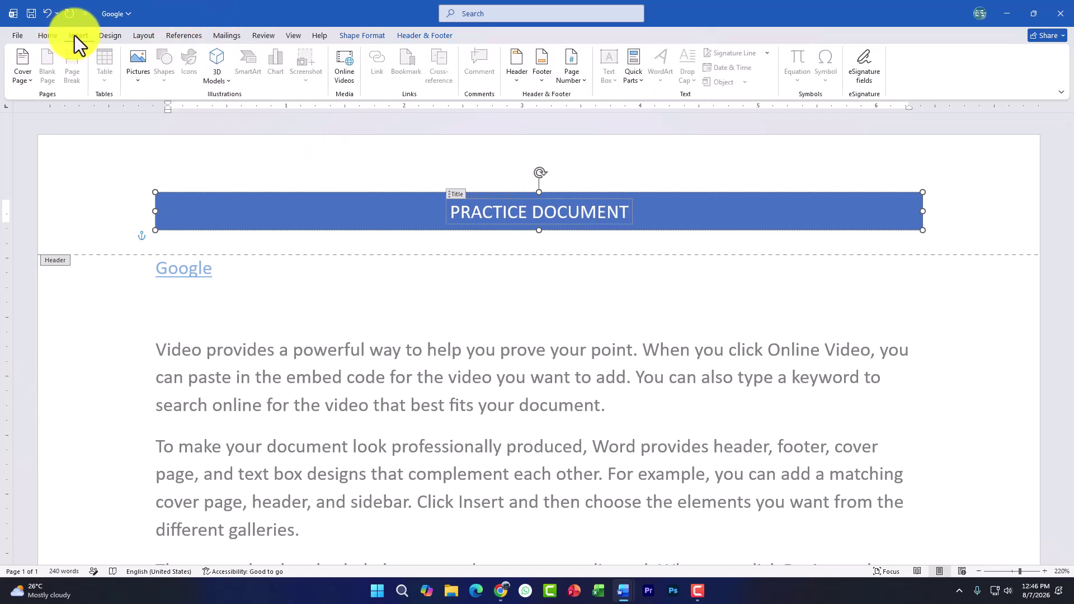
{"action": "left_click", "coordinate": [543, 81]}
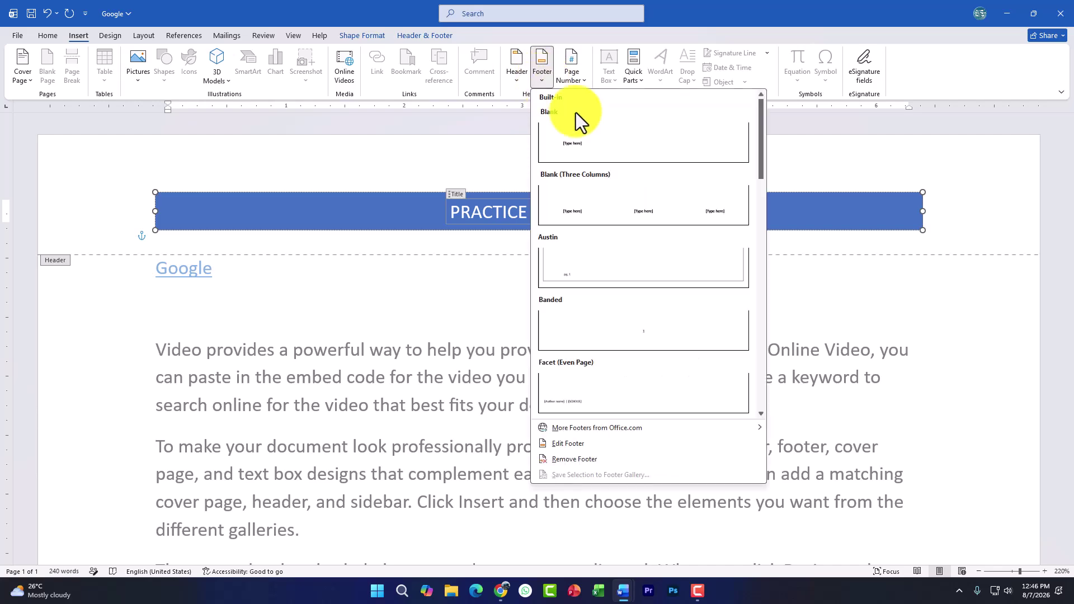
{"action": "left_click", "coordinate": [621, 278]}
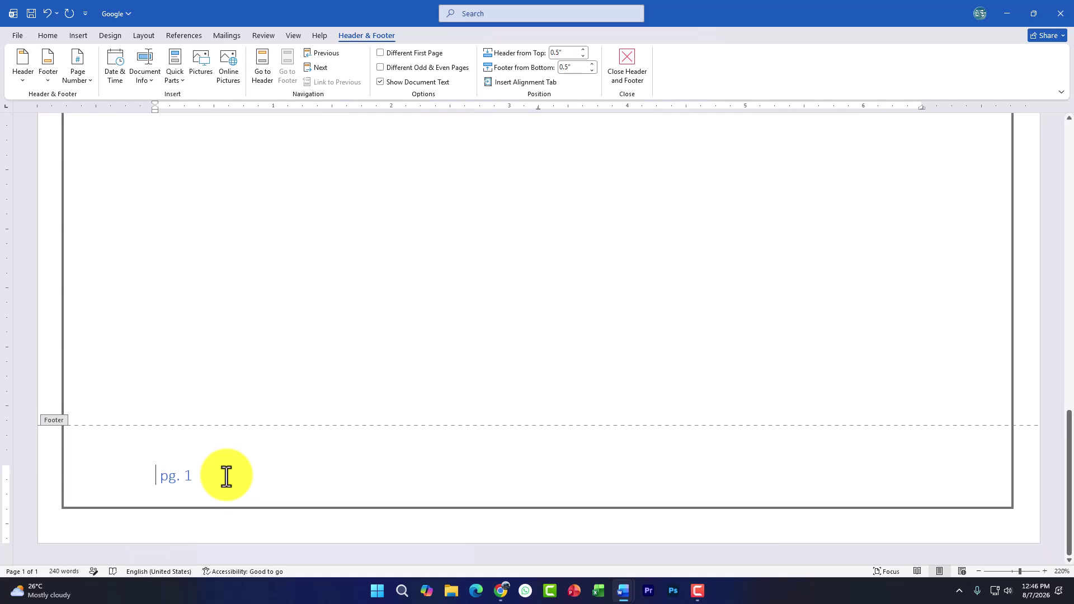
{"action": "scroll", "coordinate": [311, 304], "scroll_direction": "up", "scroll_amount": 15}
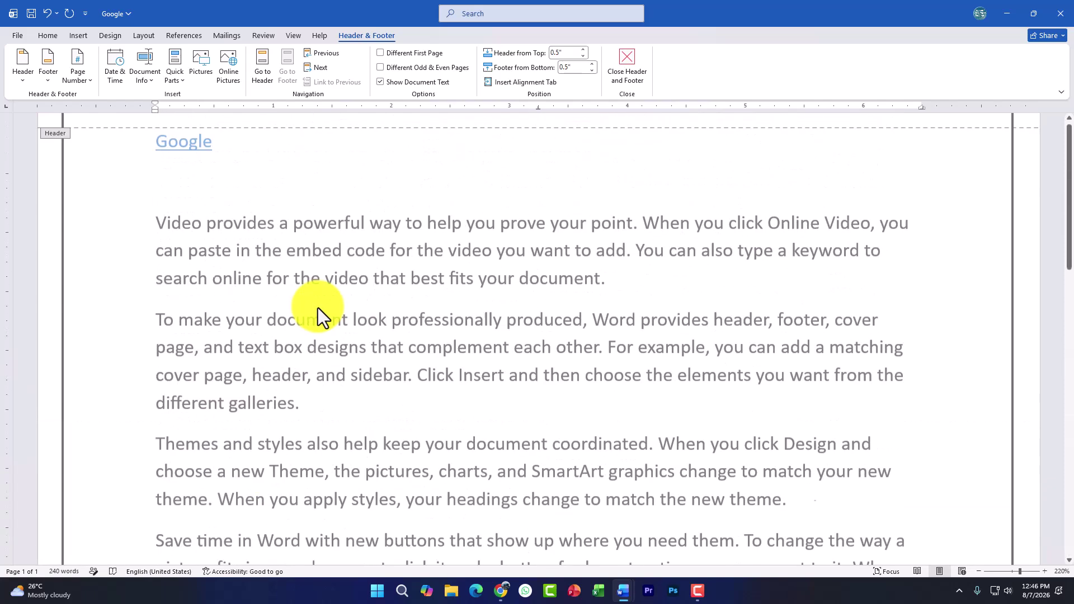
{"action": "scroll", "coordinate": [553, 252], "scroll_direction": "down", "scroll_amount": 15}
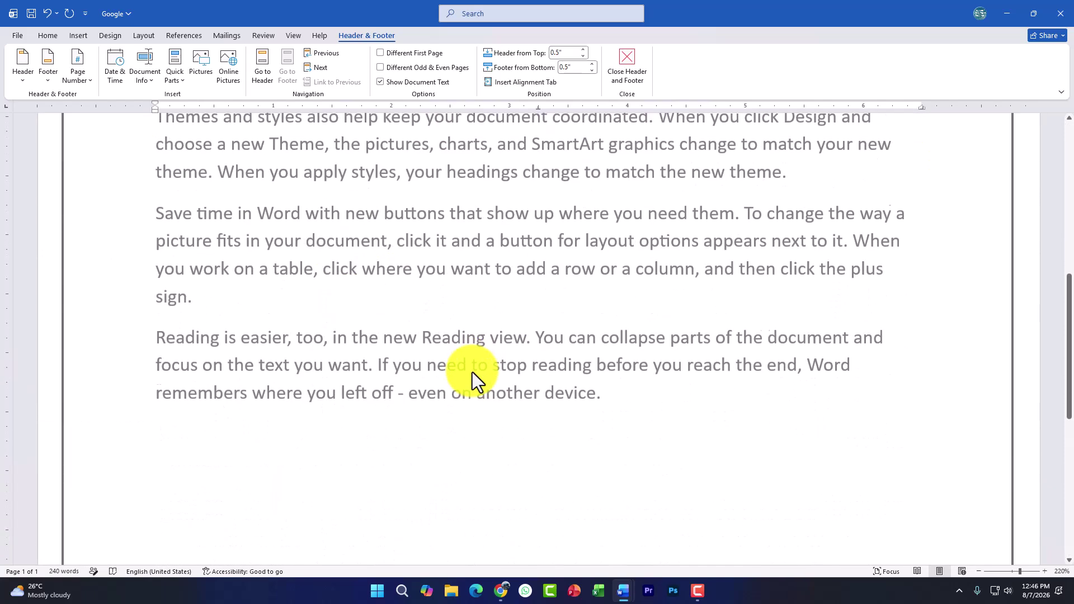
{"action": "scroll", "coordinate": [300, 413], "scroll_direction": "up", "scroll_amount": 5}
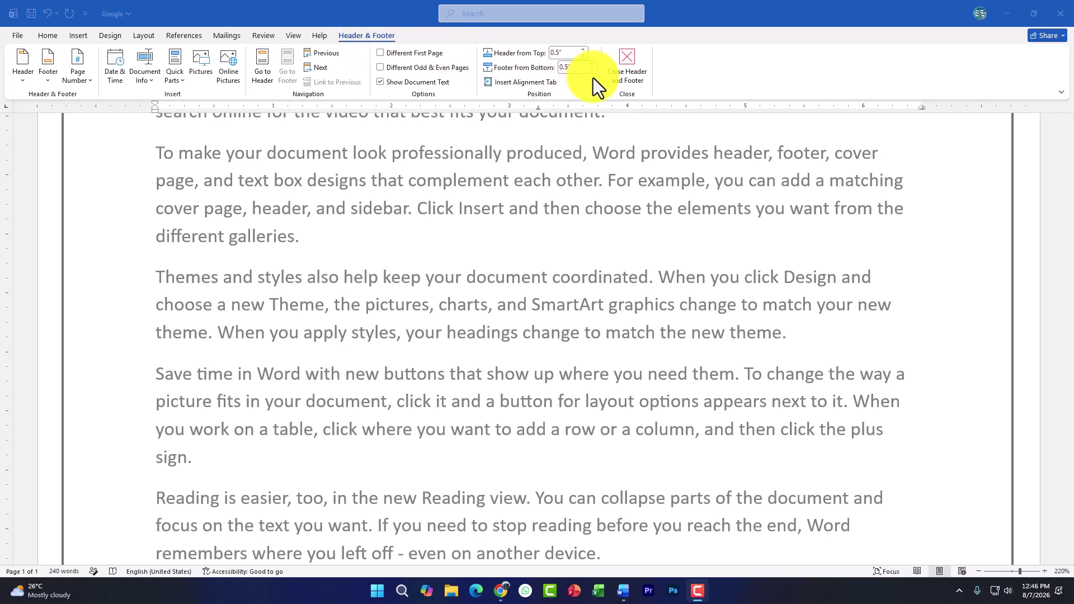
{"action": "left_click", "coordinate": [611, 52]}
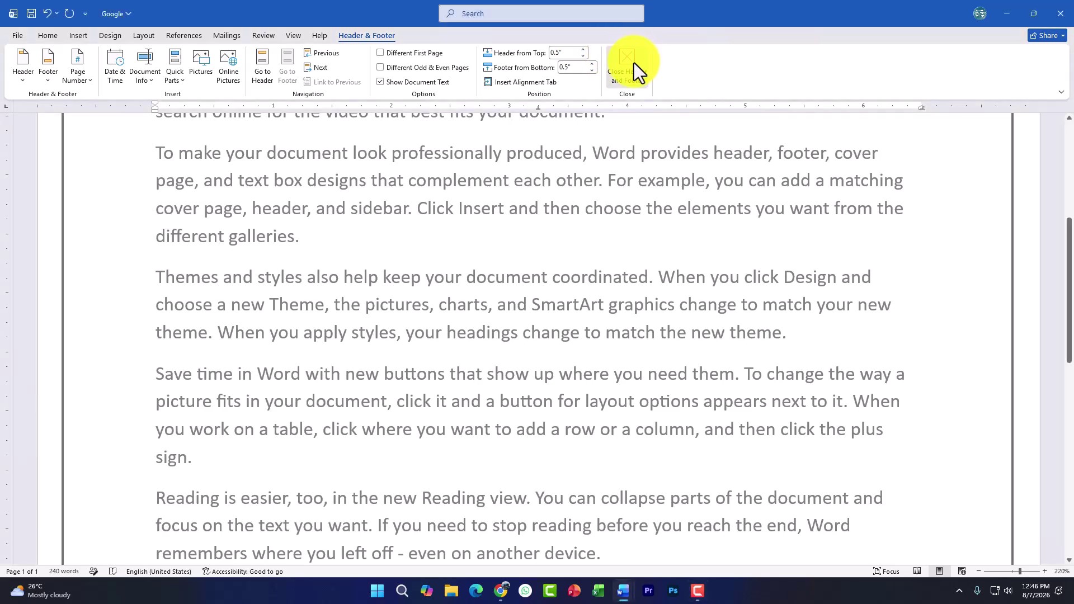
Step: Examine how the finished header and footer look on the page, with the document zoomed out to 140%
{"action": "scroll", "coordinate": [556, 239], "scroll_direction": "up", "scroll_amount": 5}
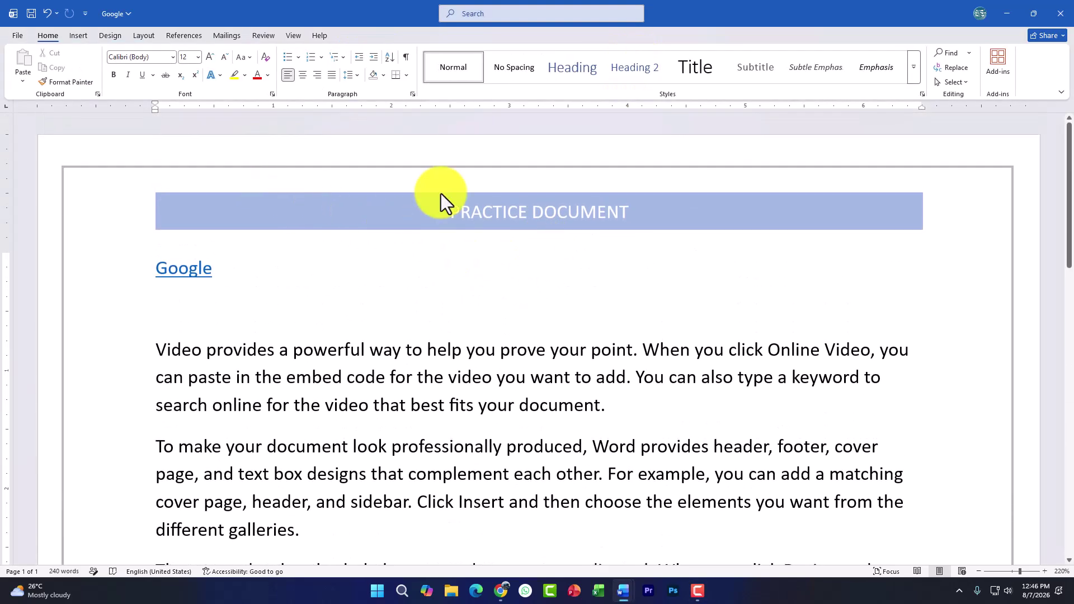
{"action": "scroll", "coordinate": [443, 329], "scroll_direction": "down", "scroll_amount": 7}
{"action": "scroll", "coordinate": [498, 348], "scroll_direction": "up", "scroll_amount": 5}
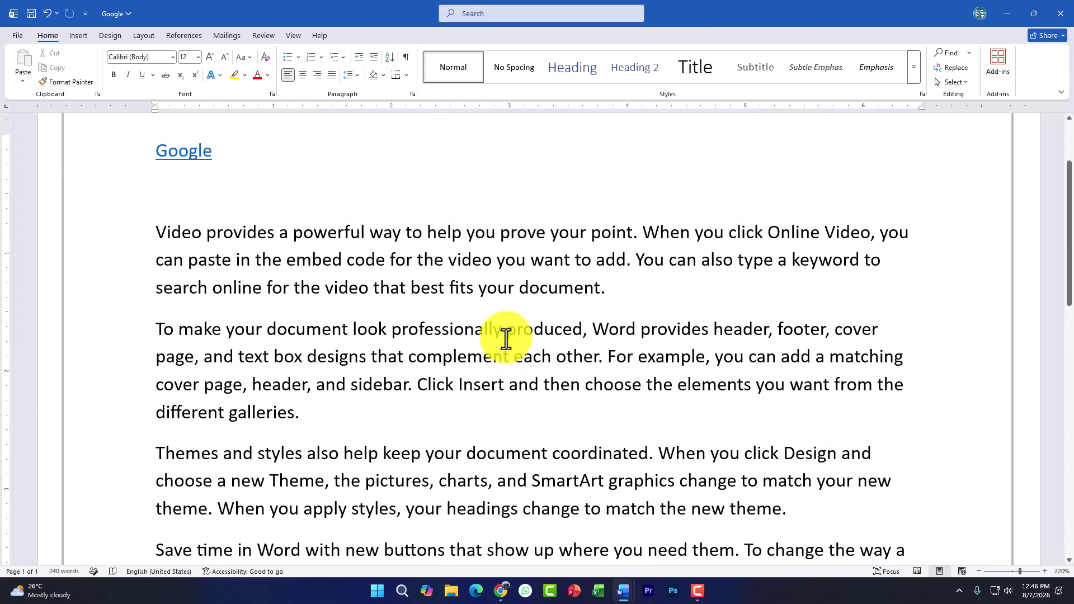
{"action": "scroll", "coordinate": [503, 330], "scroll_direction": "down", "scroll_amount": 5}
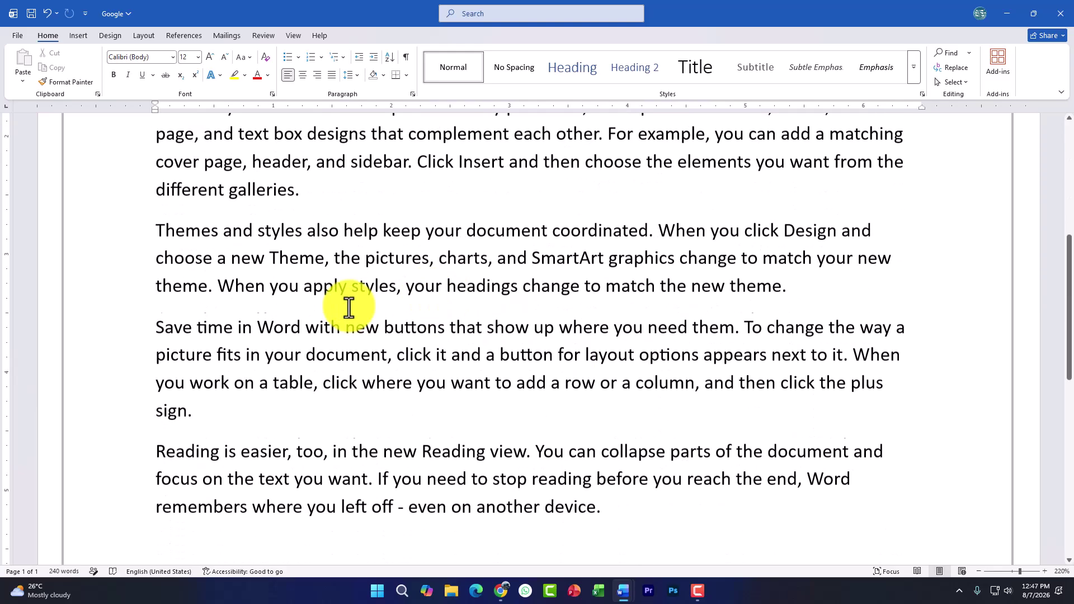
{"action": "scroll", "coordinate": [336, 280], "scroll_direction": "up", "scroll_amount": 8}
{"action": "scroll", "coordinate": [307, 250], "scroll_direction": "down", "scroll_amount": 5, "text": "ctrl"}
{"action": "scroll", "coordinate": [392, 252], "scroll_direction": "down", "scroll_amount": 3, "text": "ctrl"}
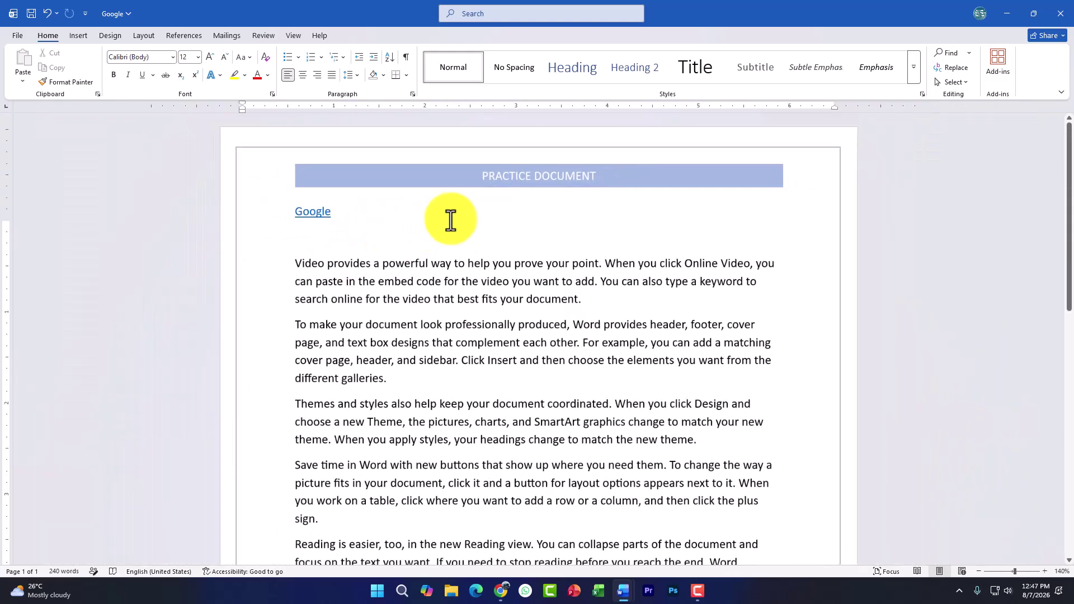
{"action": "scroll", "coordinate": [565, 242], "scroll_direction": "down", "scroll_amount": 5}
{"action": "scroll", "coordinate": [429, 288], "scroll_direction": "down", "scroll_amount": 2}
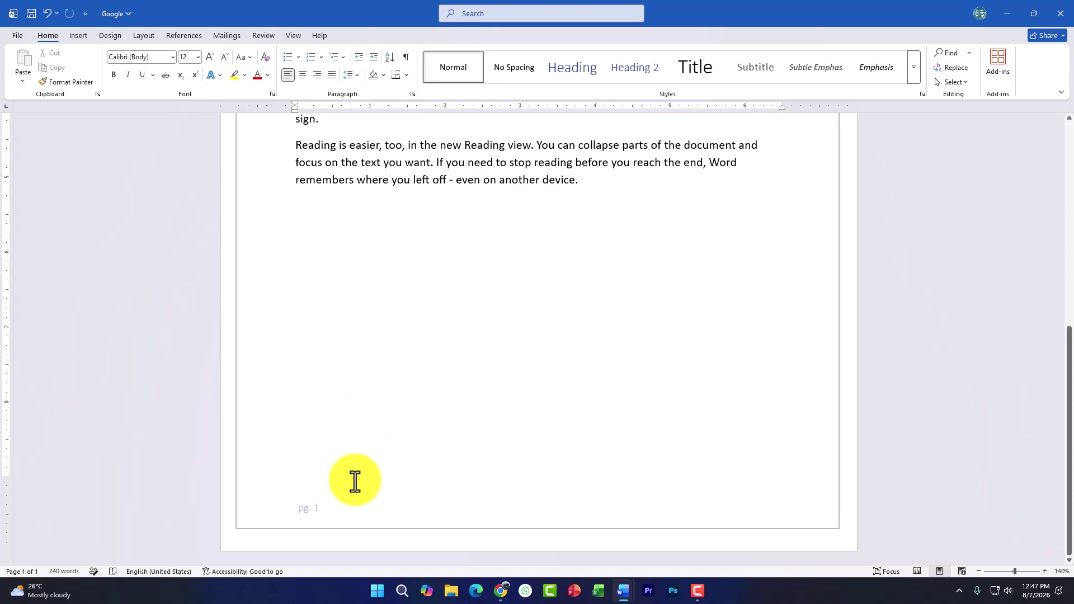
Step: Copy all of the document's content and paste it repeatedly below the last paragraph to fill several pages
{"action": "left_click", "coordinate": [362, 233]}
{"action": "scroll", "coordinate": [394, 285], "scroll_direction": "up", "scroll_amount": 7}
{"action": "key", "text": "ctrl+a"}
{"action": "scroll", "coordinate": [401, 313], "scroll_direction": "down", "scroll_amount": 4}
{"action": "left_click", "coordinate": [371, 364]}
{"action": "key", "text": "ctrl+v"}
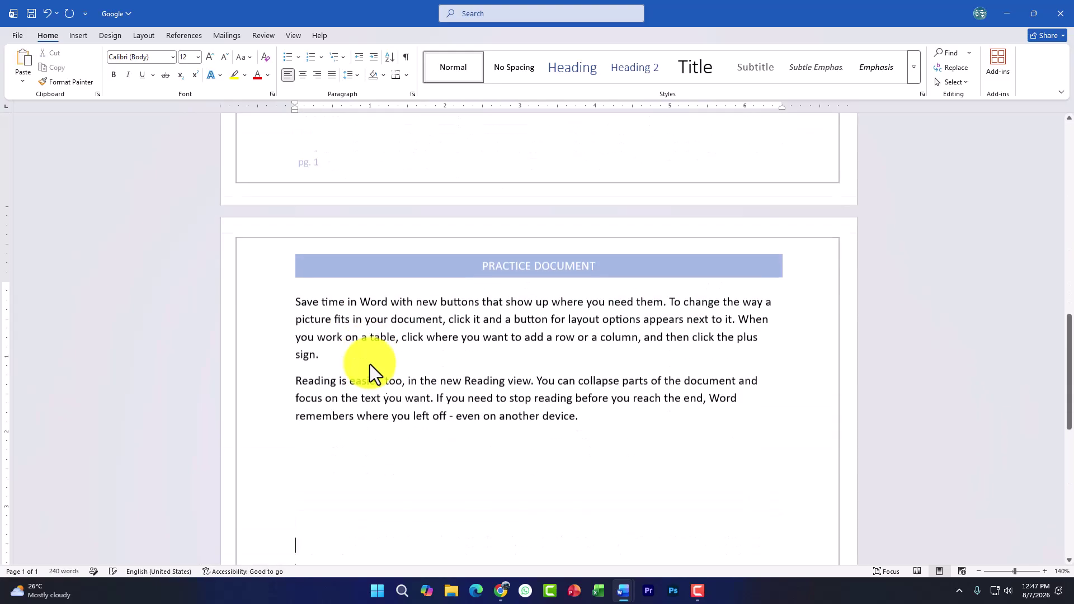
Step: Enter the text "Computer Education" on the empty line below the Reading view paragraph on page 5
{"action": "scroll", "coordinate": [414, 352], "scroll_direction": "up", "scroll_amount": 5}
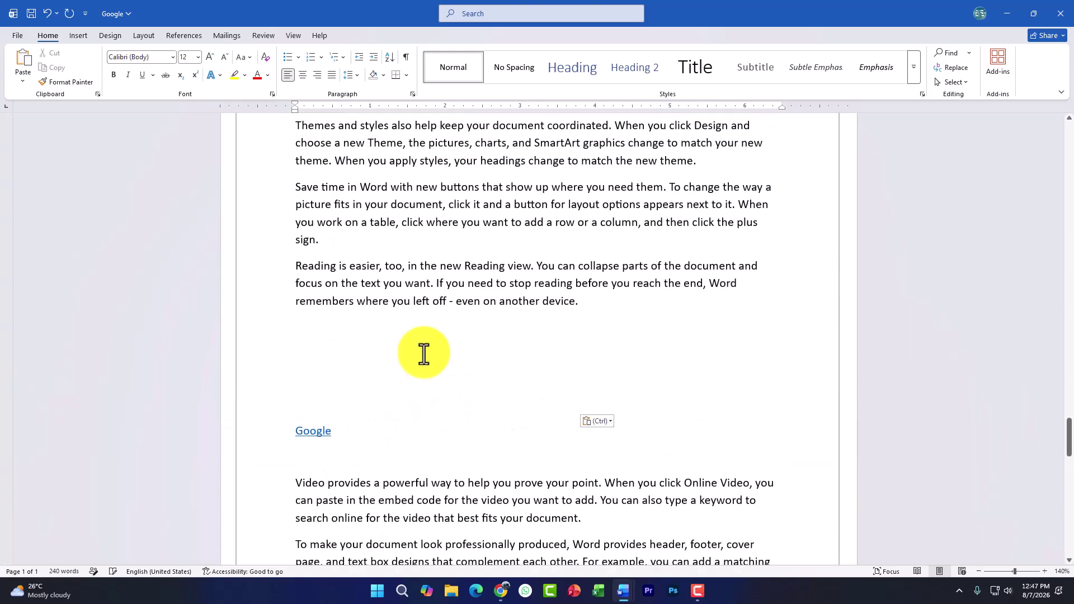
{"action": "scroll", "coordinate": [310, 369], "scroll_direction": "up", "scroll_amount": 9}
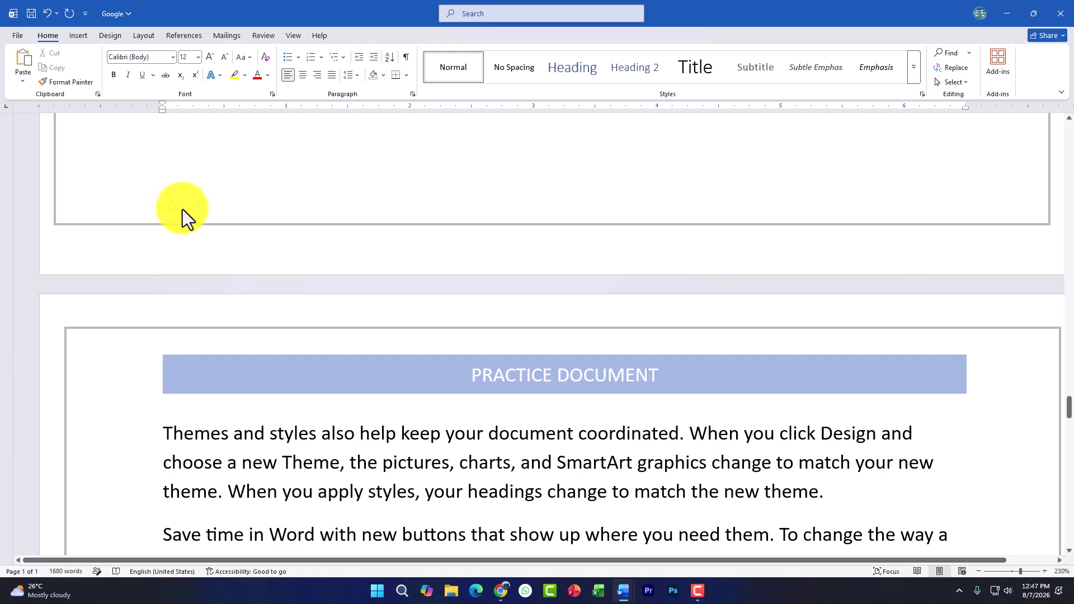
{"action": "scroll", "coordinate": [186, 213], "scroll_direction": "down", "scroll_amount": 10}
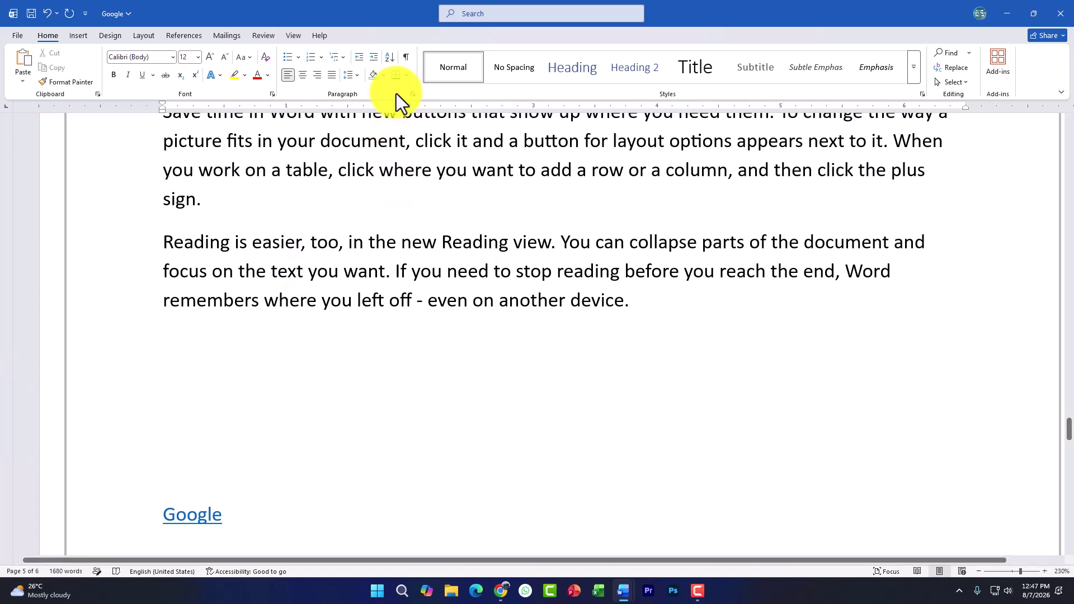
{"action": "left_click", "coordinate": [80, 37]}
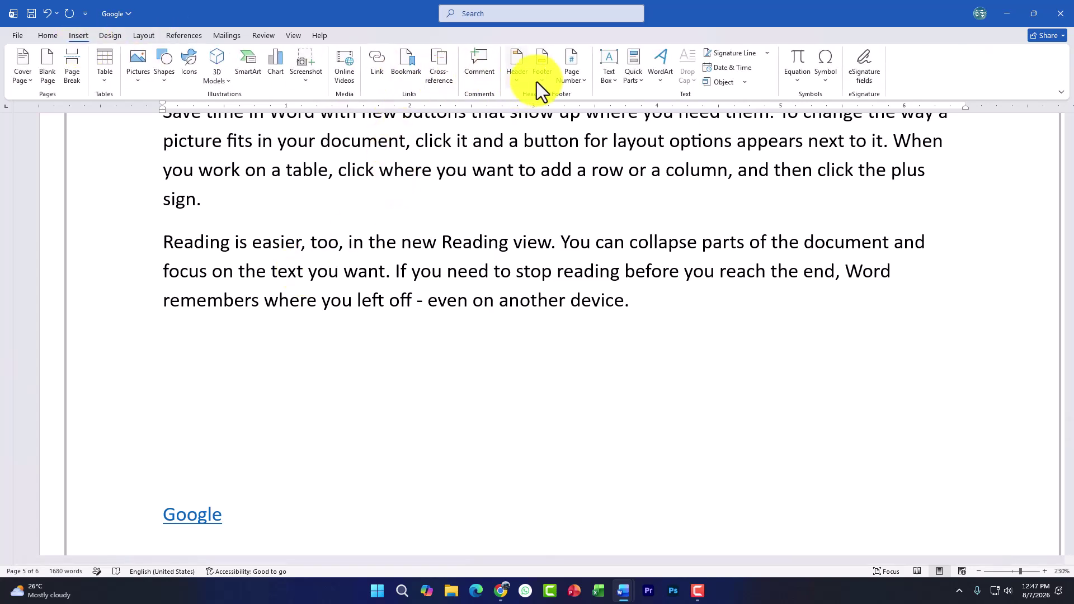
{"action": "left_click", "coordinate": [495, 245]}
{"action": "left_click", "coordinate": [272, 361]}
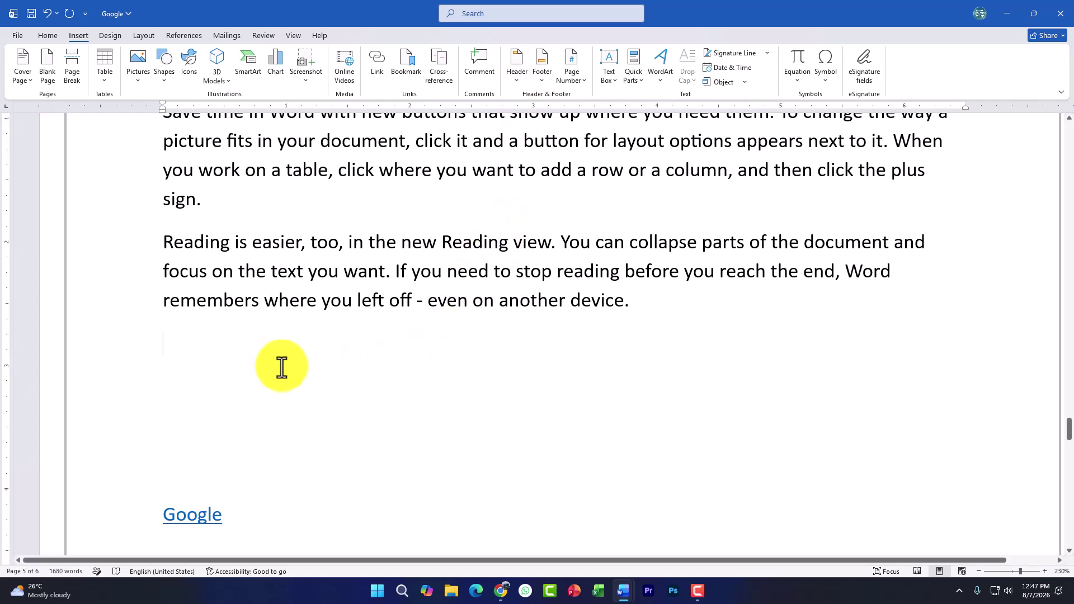
{"action": "type", "text": "Computer Education"}
Step: Convert the "Computer Education" line on page 5 into WordArt with black fill, white outline and blue hard shadow
{"action": "triple_click", "coordinate": [282, 368]}
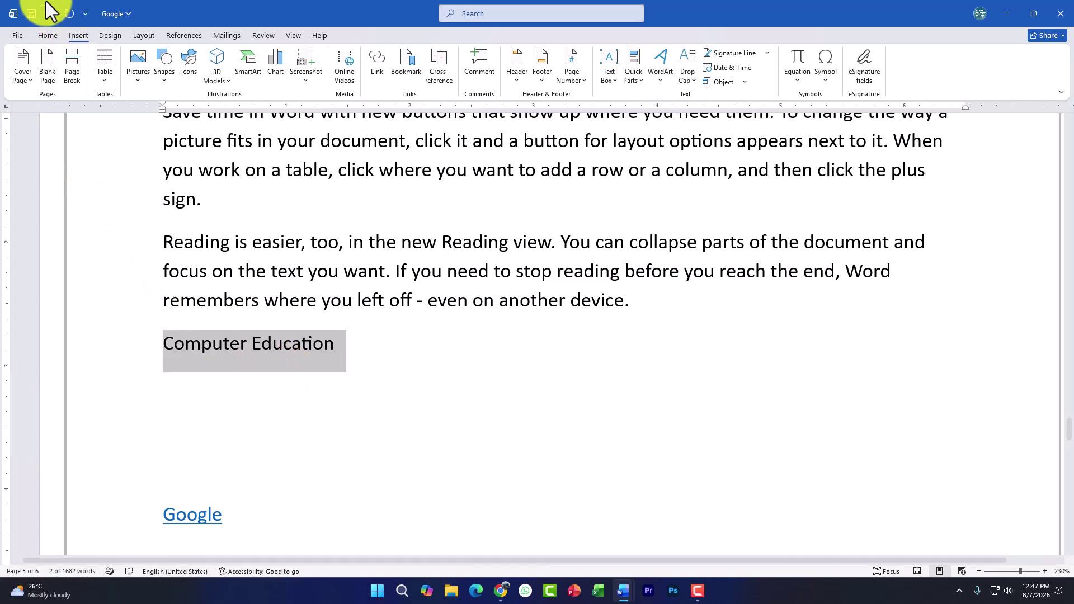
{"action": "left_click", "coordinate": [50, 36]}
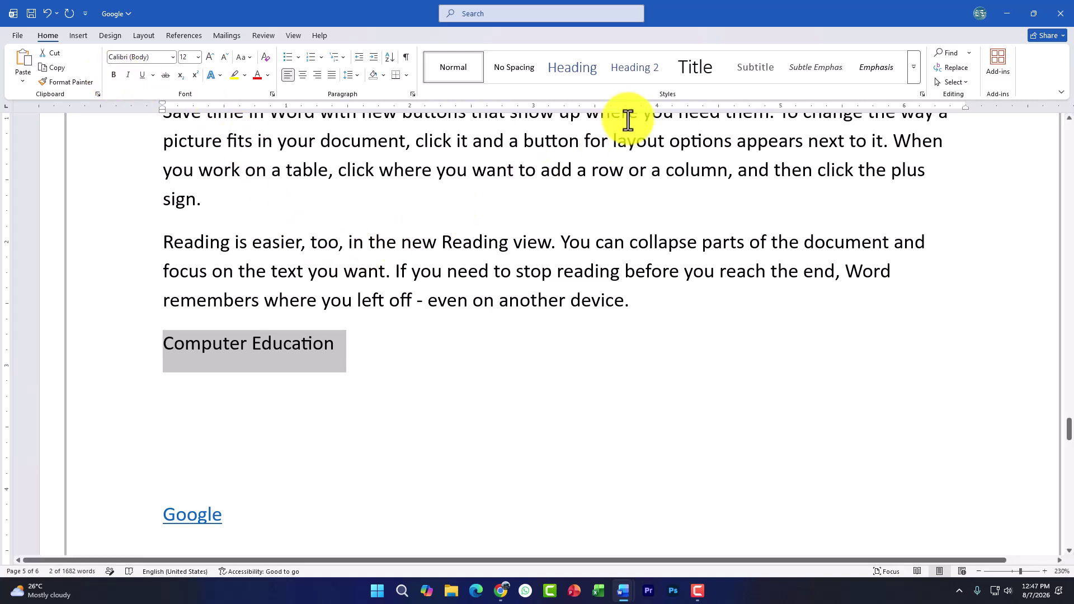
{"action": "left_click", "coordinate": [78, 36]}
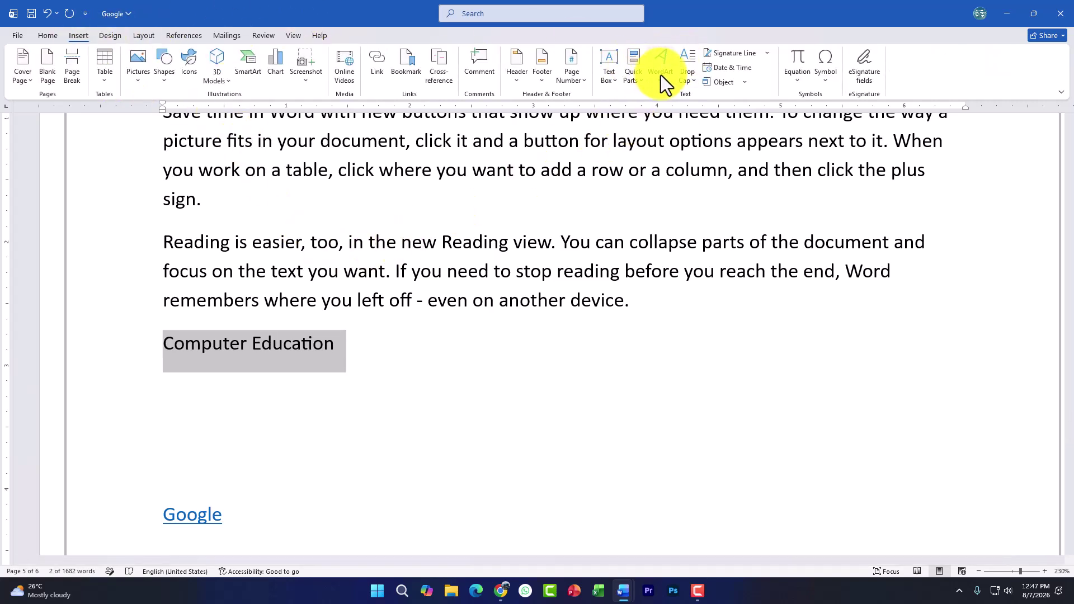
{"action": "left_click", "coordinate": [662, 82]}
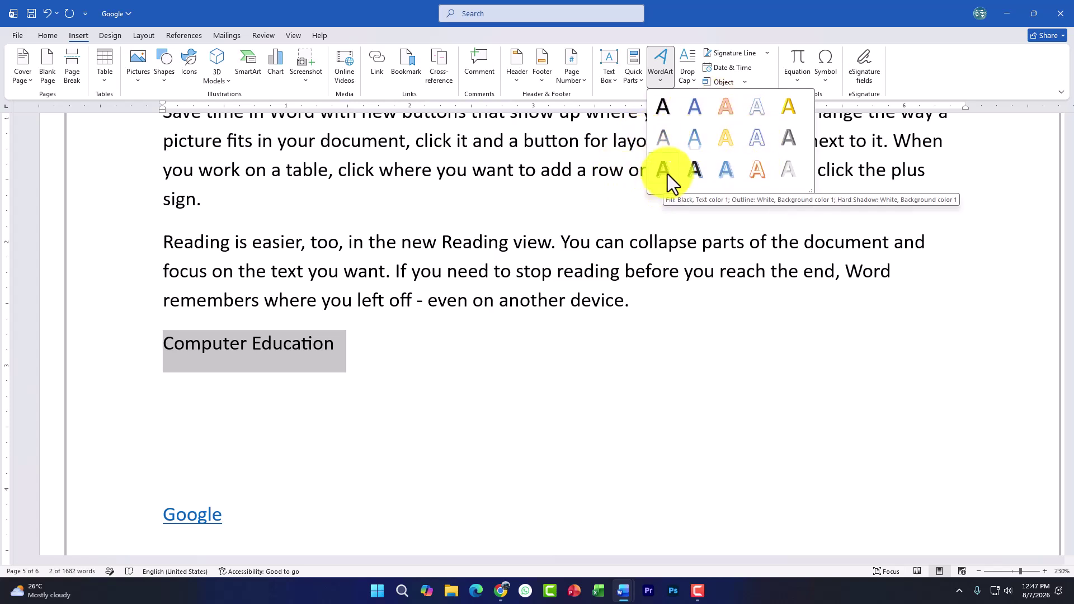
{"action": "left_click", "coordinate": [52, 37]}
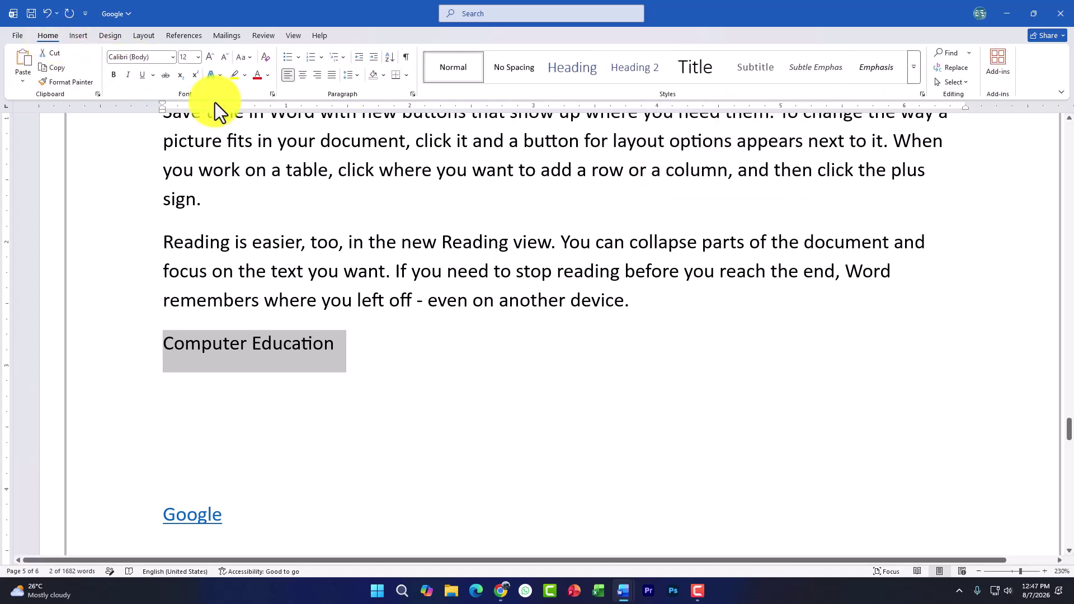
{"action": "left_click", "coordinate": [220, 78]}
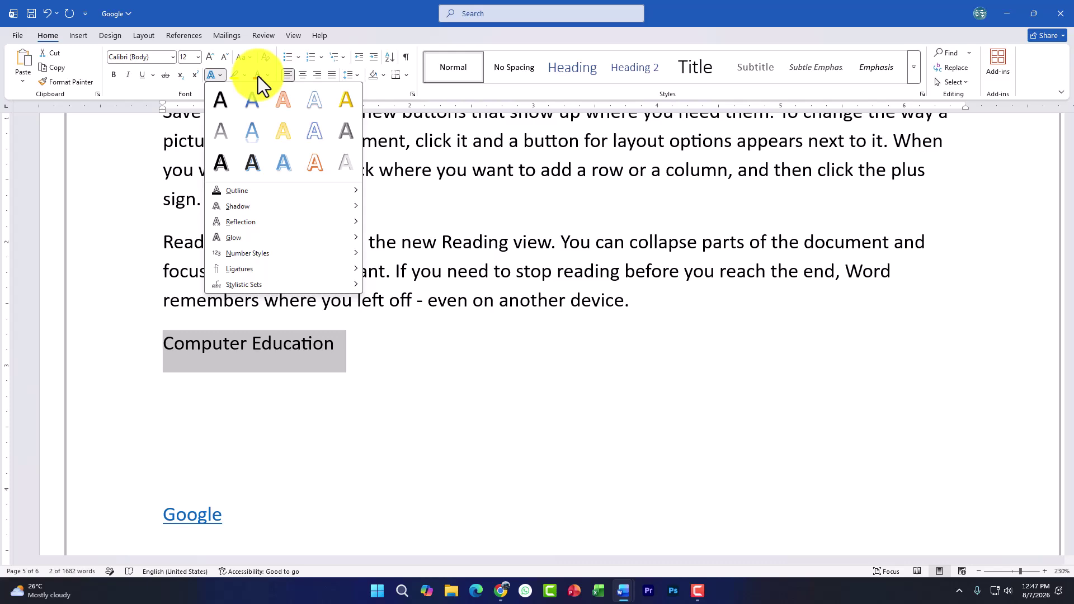
{"action": "left_click", "coordinate": [76, 37]}
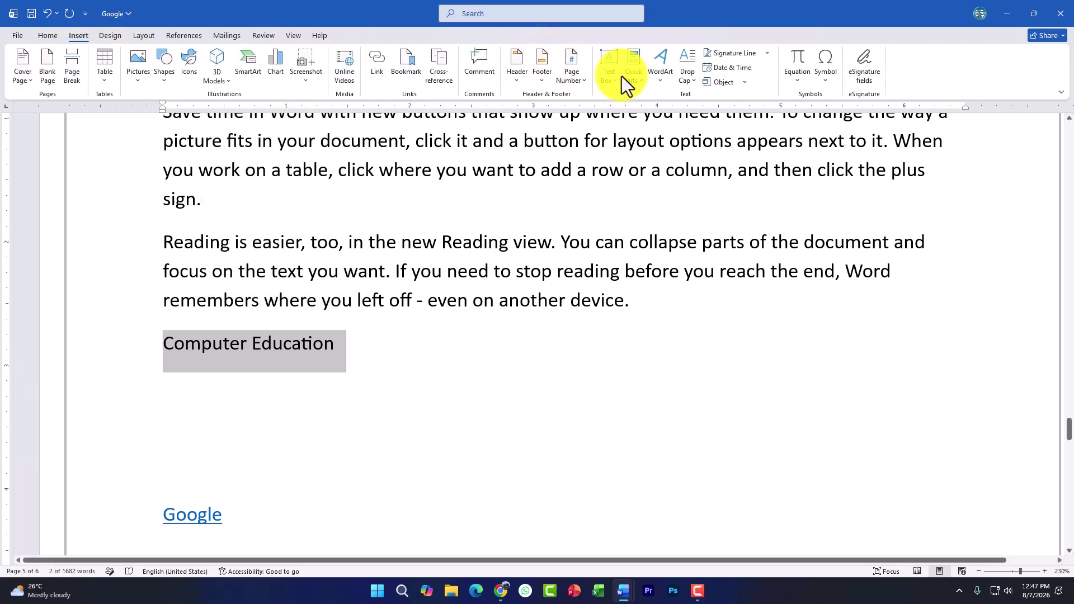
{"action": "left_click", "coordinate": [659, 78]}
{"action": "left_click", "coordinate": [697, 169]}
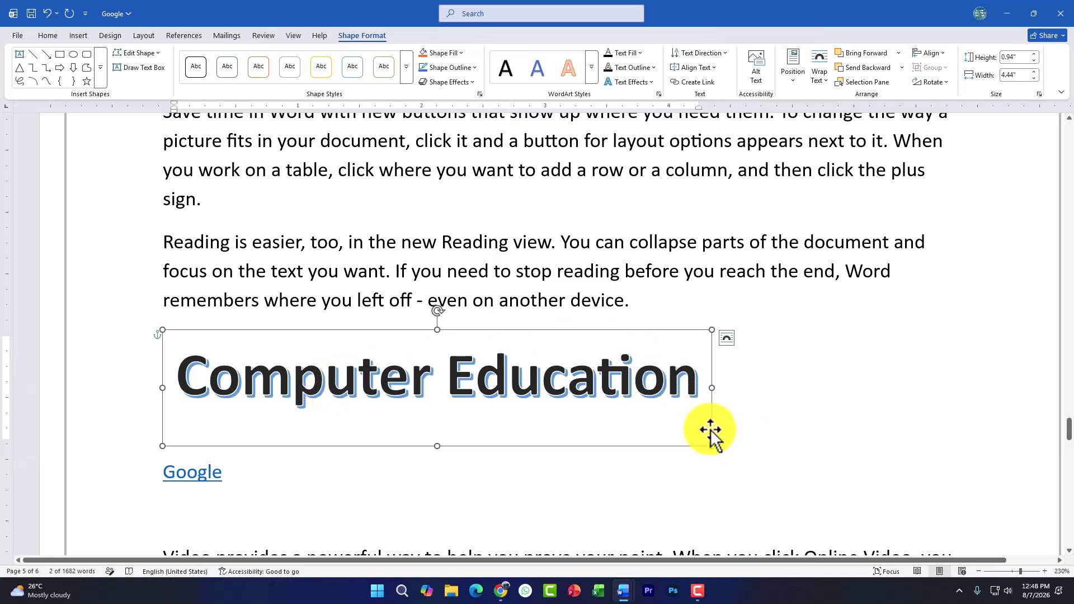
Step: Delete the "Computer Education" WordArt below the Reading view paragraph
{"action": "left_click", "coordinate": [746, 408]}
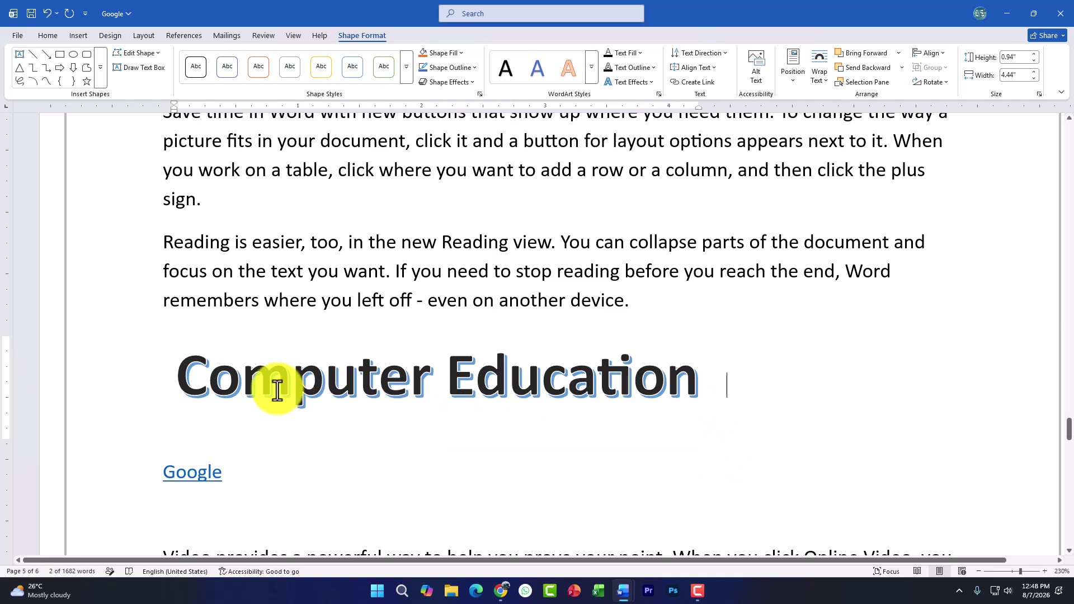
{"action": "left_click", "coordinate": [96, 355]}
{"action": "key", "text": "Delete"}
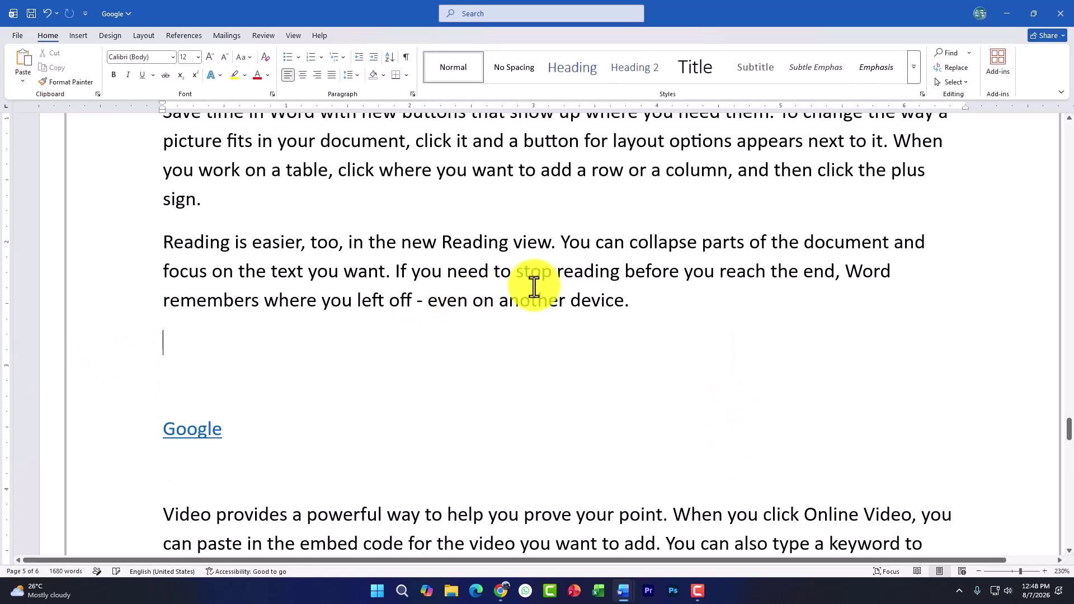
Step: Examine the theme and standard colors offered for the page background, with the document zoomed out to 90%
{"action": "left_click", "coordinate": [78, 35]}
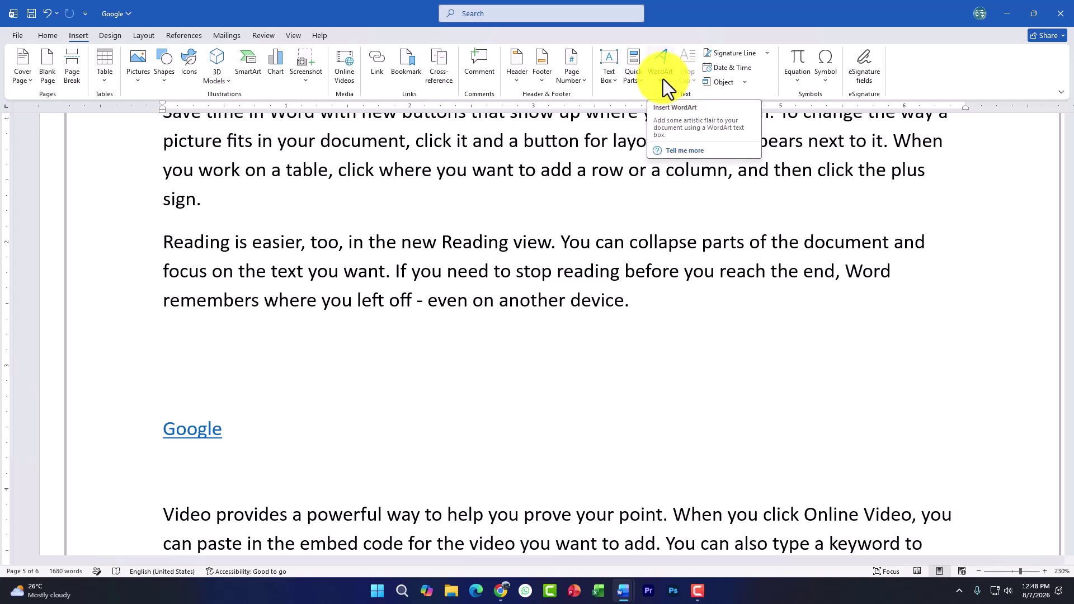
{"action": "left_click", "coordinate": [109, 36]}
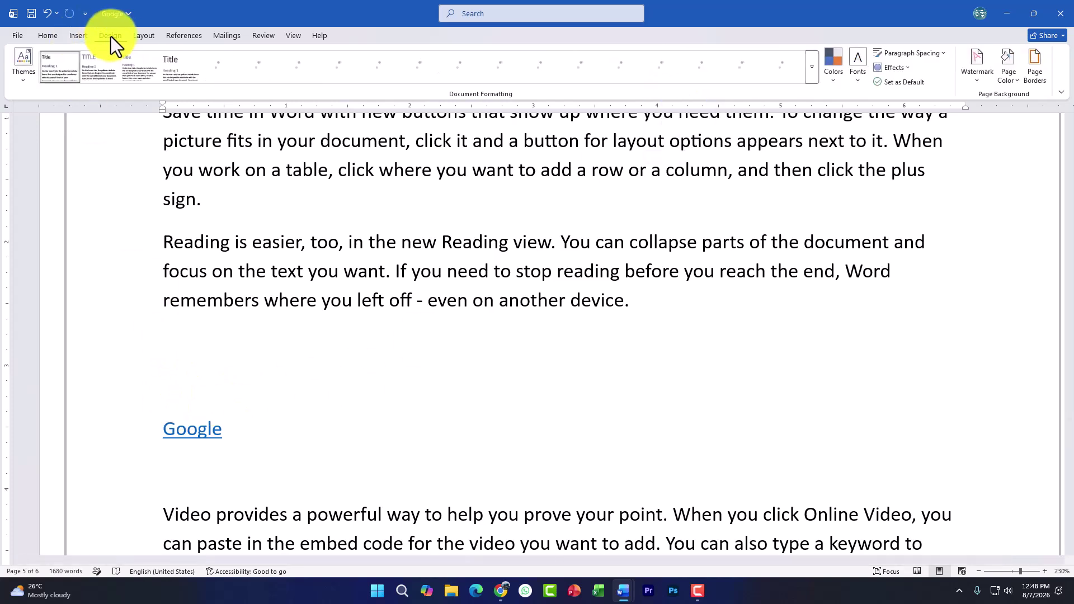
{"action": "left_click", "coordinate": [1013, 85]}
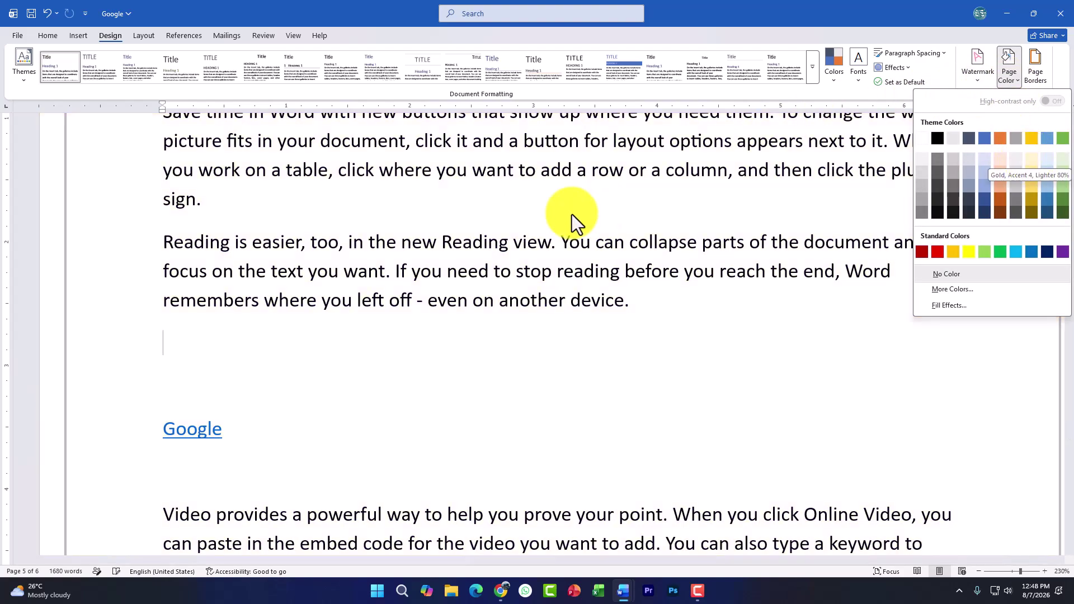
{"action": "left_click", "coordinate": [568, 228]}
{"action": "scroll", "coordinate": [567, 232], "scroll_direction": "down", "scroll_amount": 14}
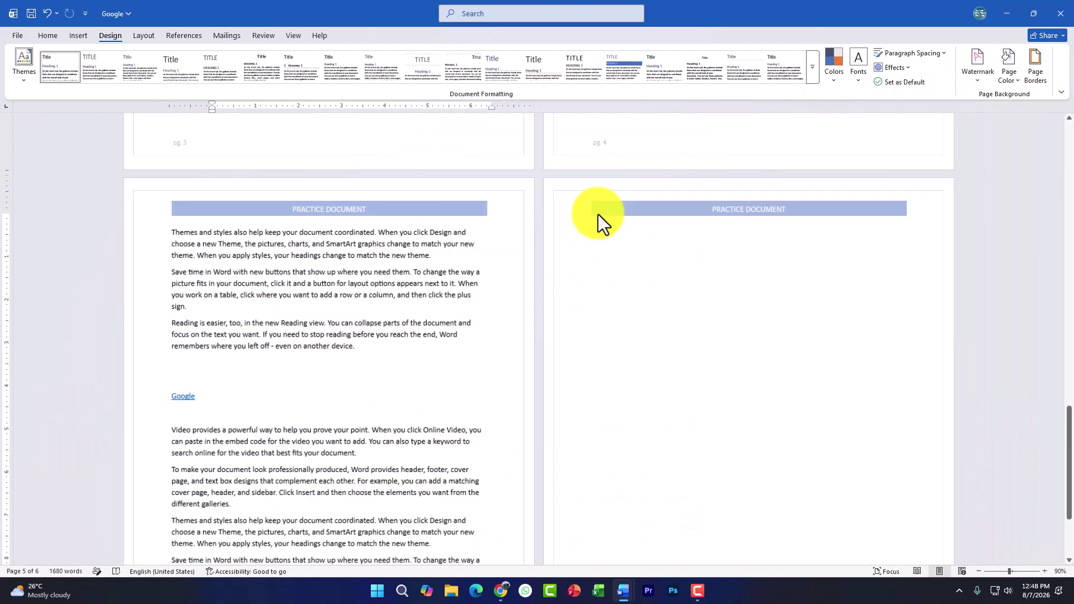
{"action": "scroll", "coordinate": [598, 214], "scroll_direction": "down", "scroll_amount": 1}
{"action": "left_click", "coordinate": [1015, 84]}
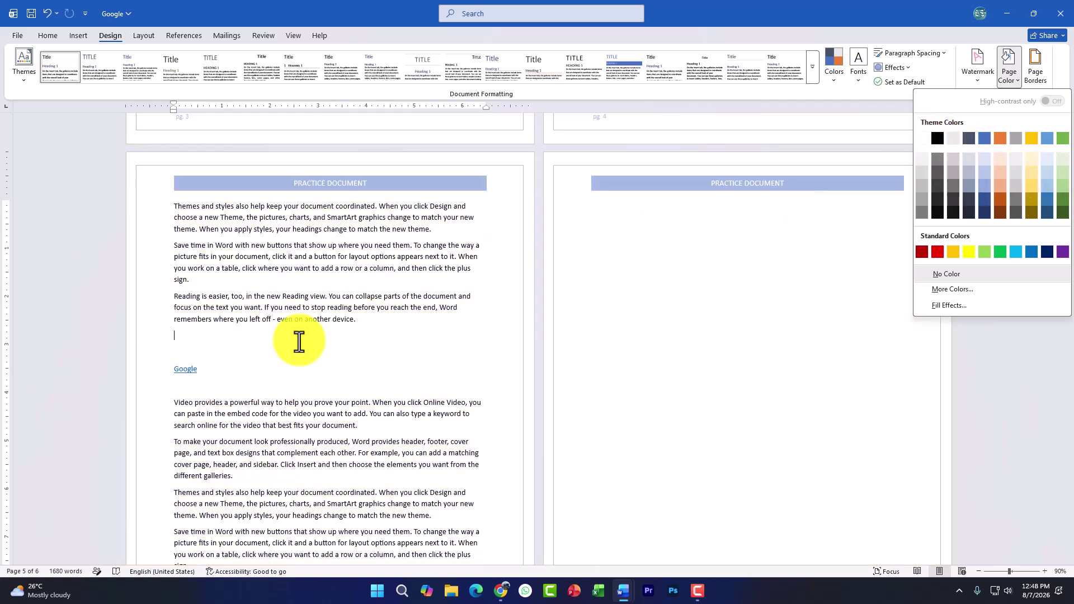
{"action": "left_click", "coordinate": [204, 376]}
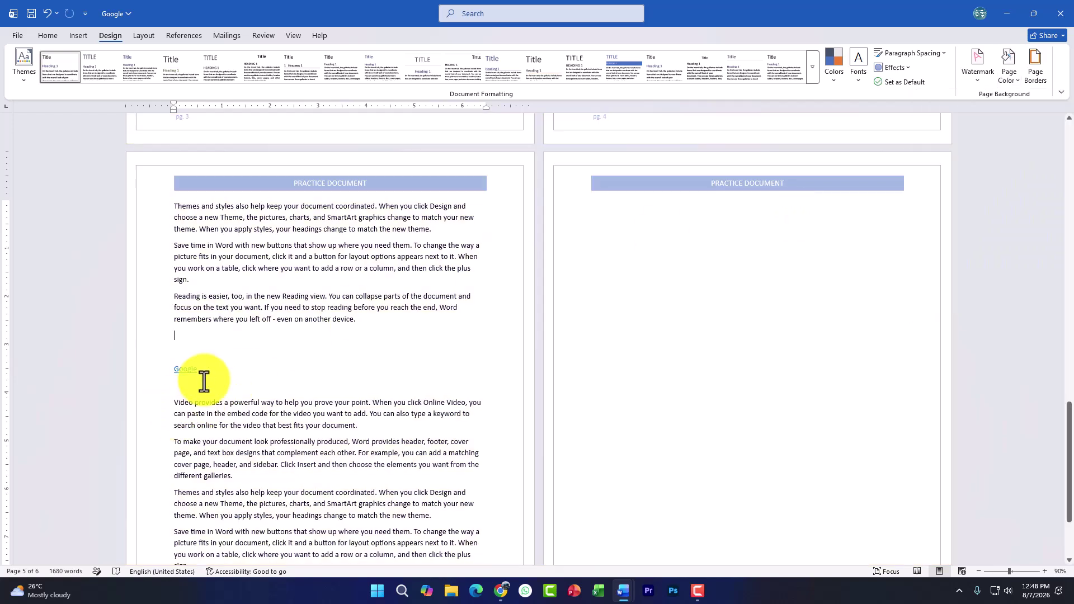
{"action": "left_click", "coordinate": [1016, 86]}
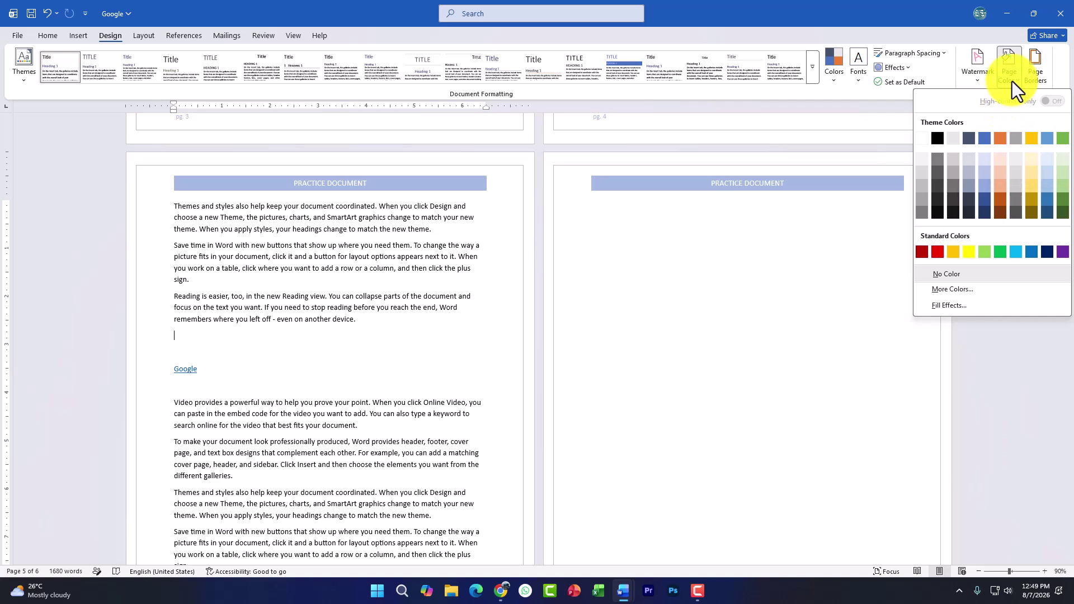
{"action": "left_click", "coordinate": [1012, 81]}
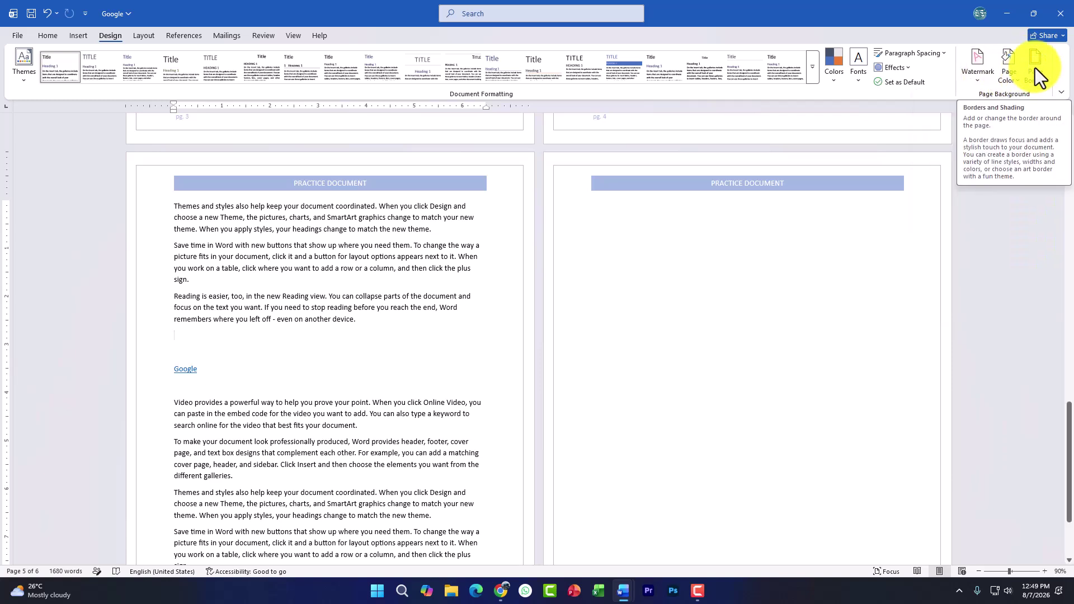
Step: Add a box page border to the whole document with a finely dashed dark red line, 1½ pt wide
{"action": "left_click", "coordinate": [1035, 68]}
{"action": "left_click", "coordinate": [409, 247]}
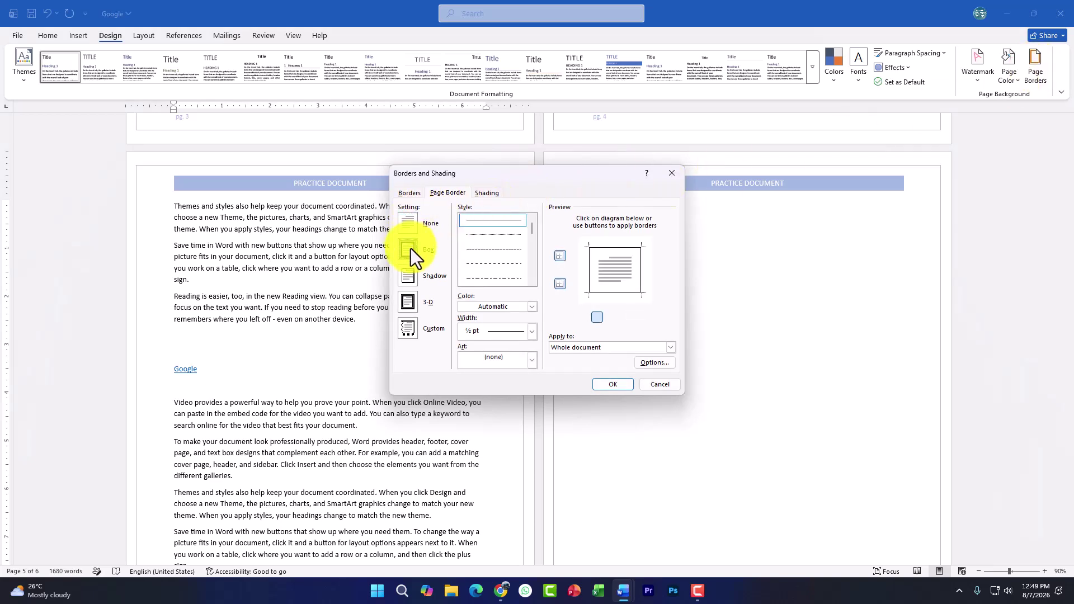
{"action": "left_click", "coordinate": [492, 248]}
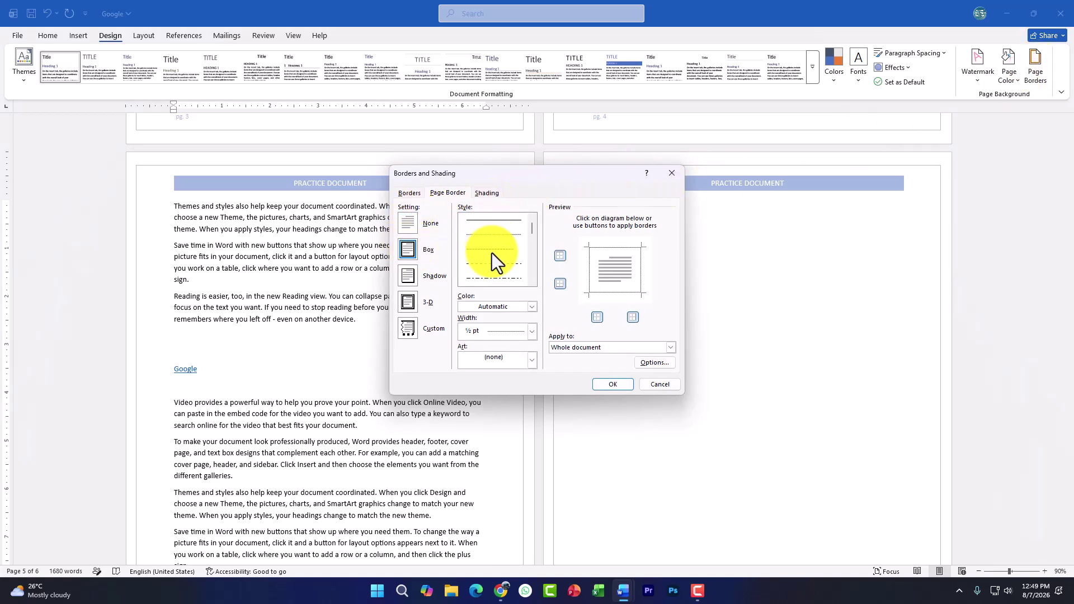
{"action": "left_click", "coordinate": [529, 306]}
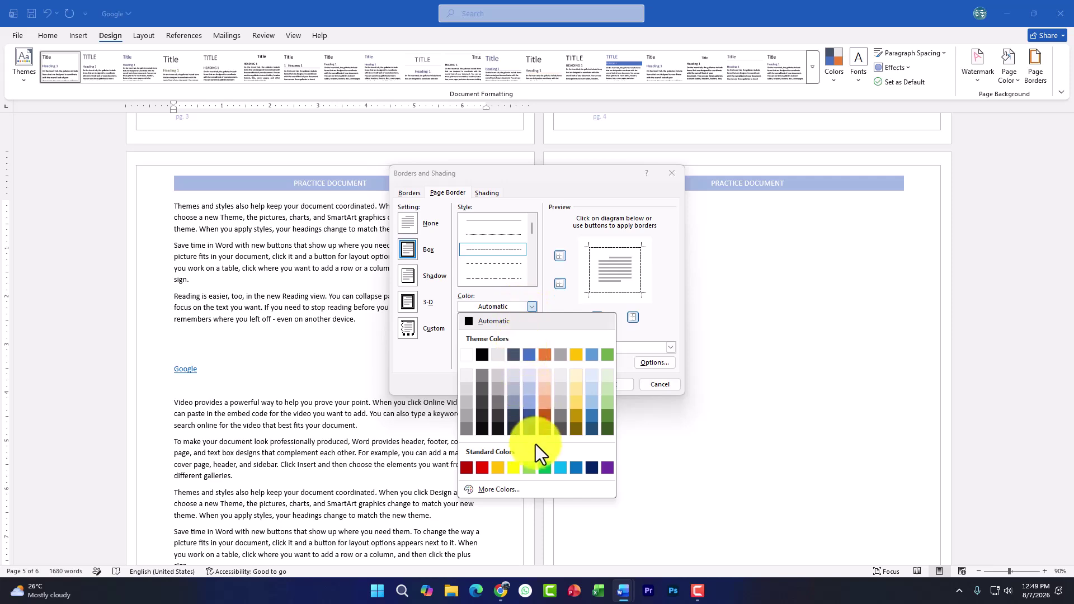
{"action": "left_click", "coordinate": [469, 469]}
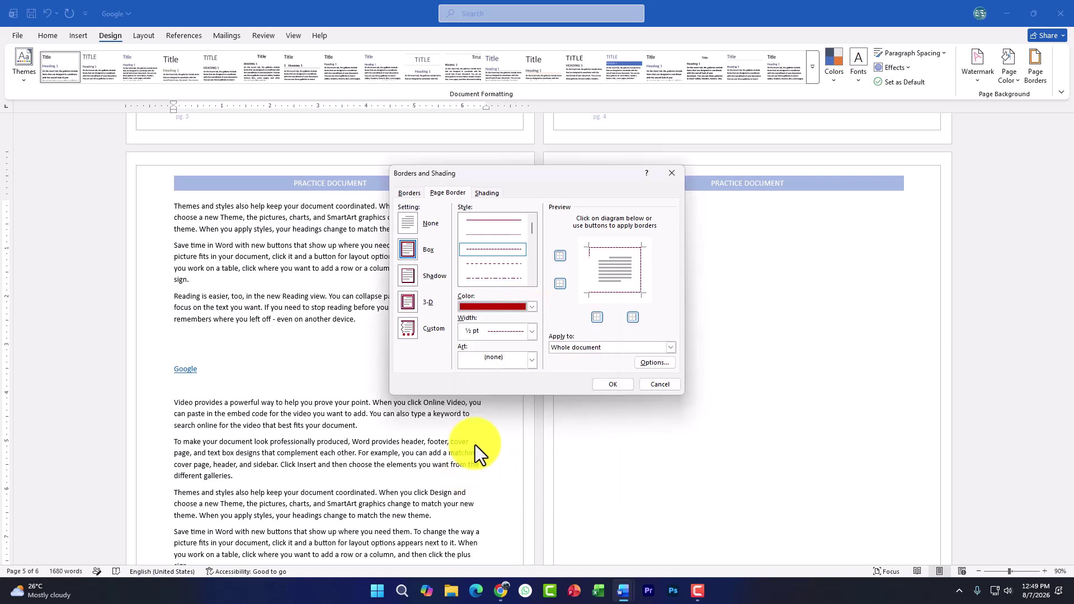
{"action": "left_click", "coordinate": [531, 332]}
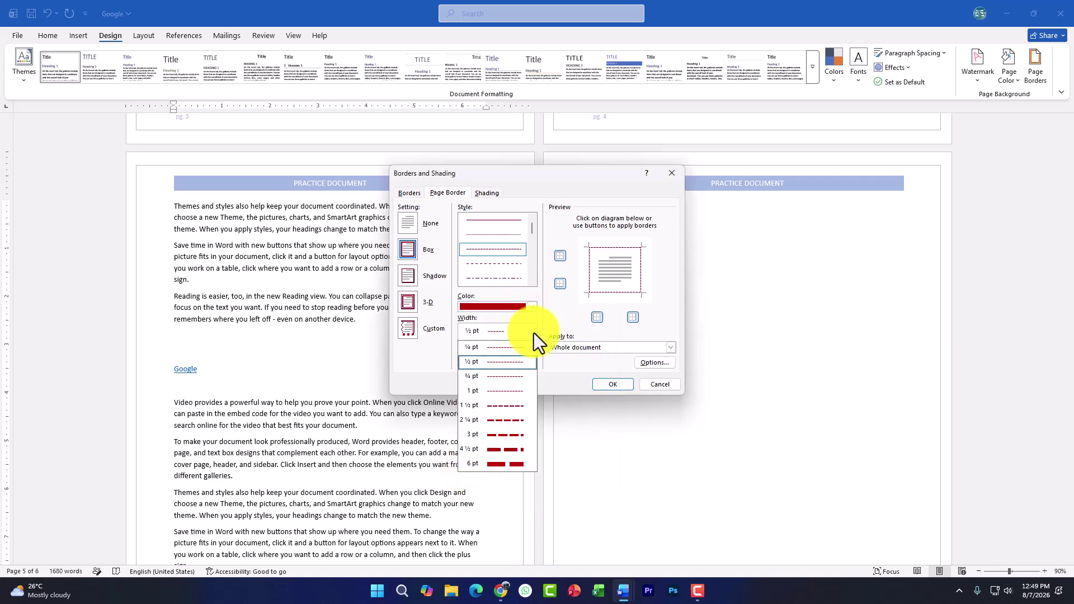
{"action": "left_click", "coordinate": [494, 407]}
{"action": "left_click", "coordinate": [603, 384]}
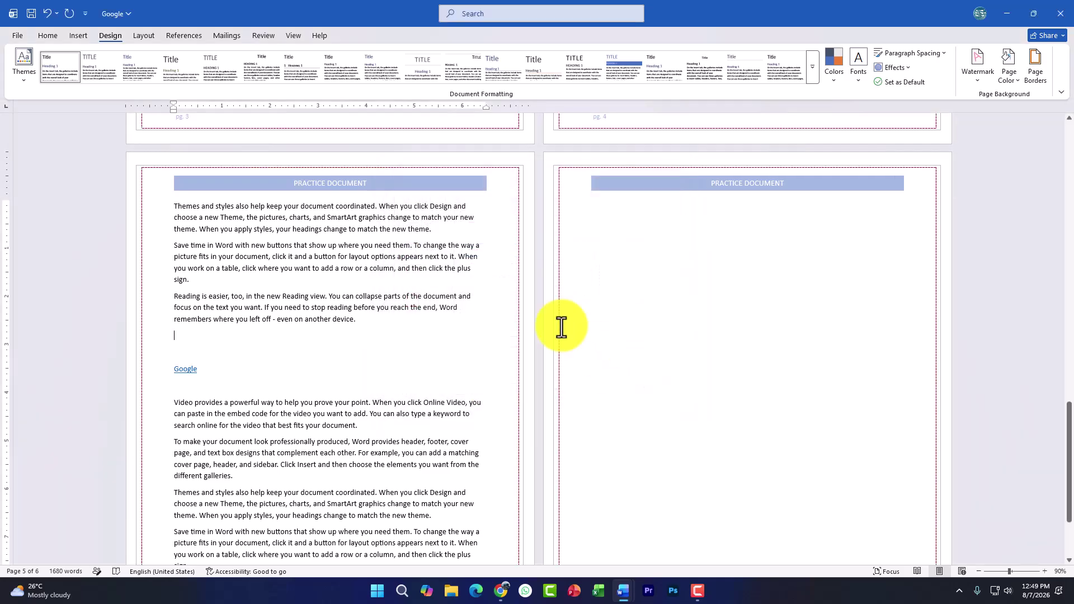
Step: Change the dark red page border to a solid line 3 pt wide on the whole document
{"action": "scroll", "coordinate": [293, 220], "scroll_direction": "up", "scroll_amount": 9}
{"action": "scroll", "coordinate": [431, 309], "scroll_direction": "up", "scroll_amount": 15}
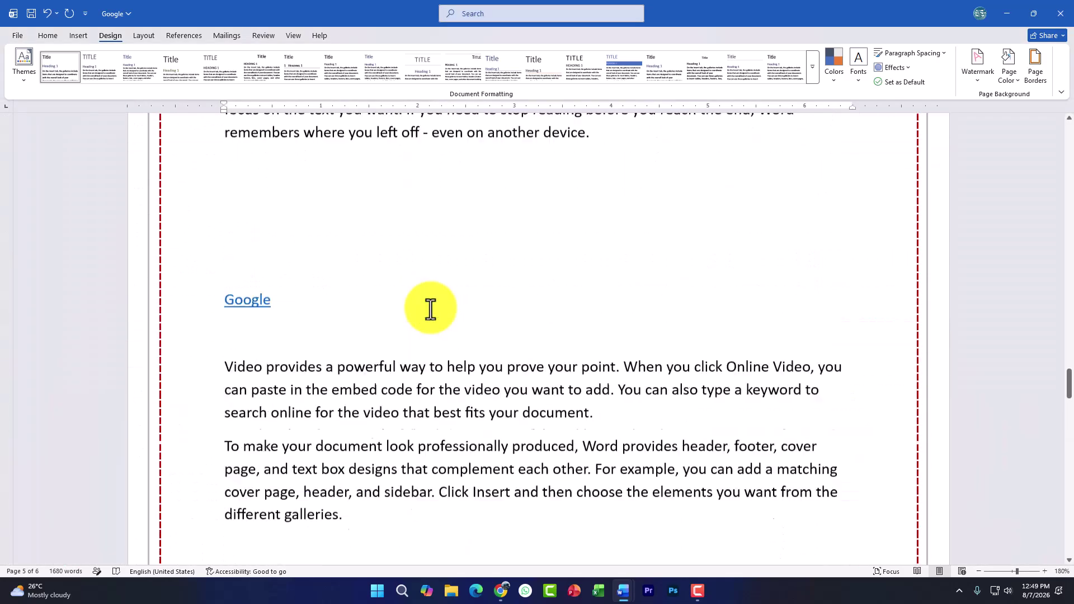
{"action": "scroll", "coordinate": [430, 309], "scroll_direction": "up", "scroll_amount": 20}
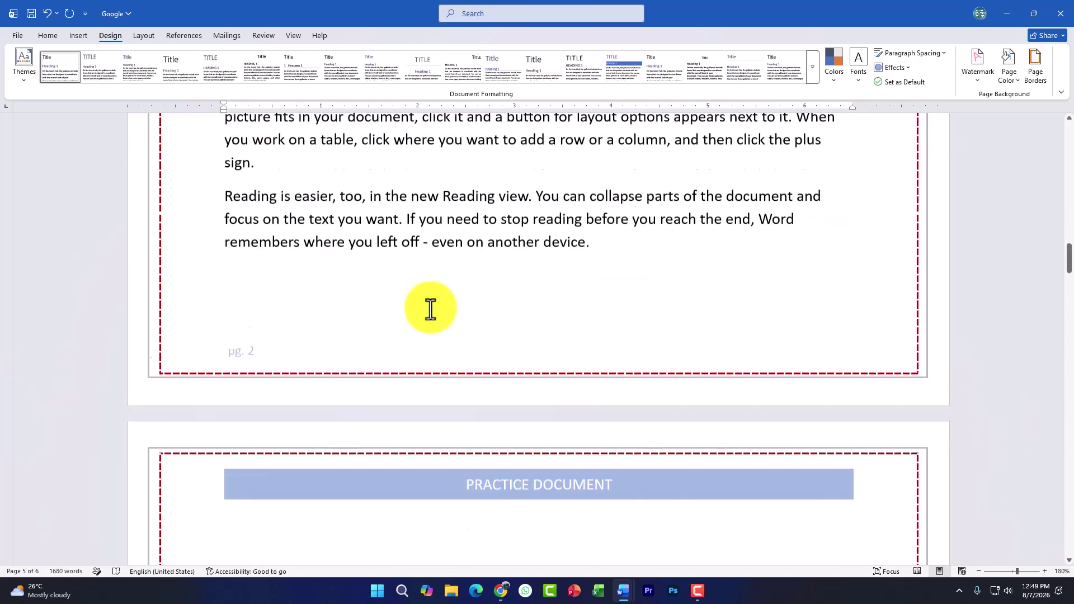
{"action": "scroll", "coordinate": [431, 309], "scroll_direction": "up", "scroll_amount": 10}
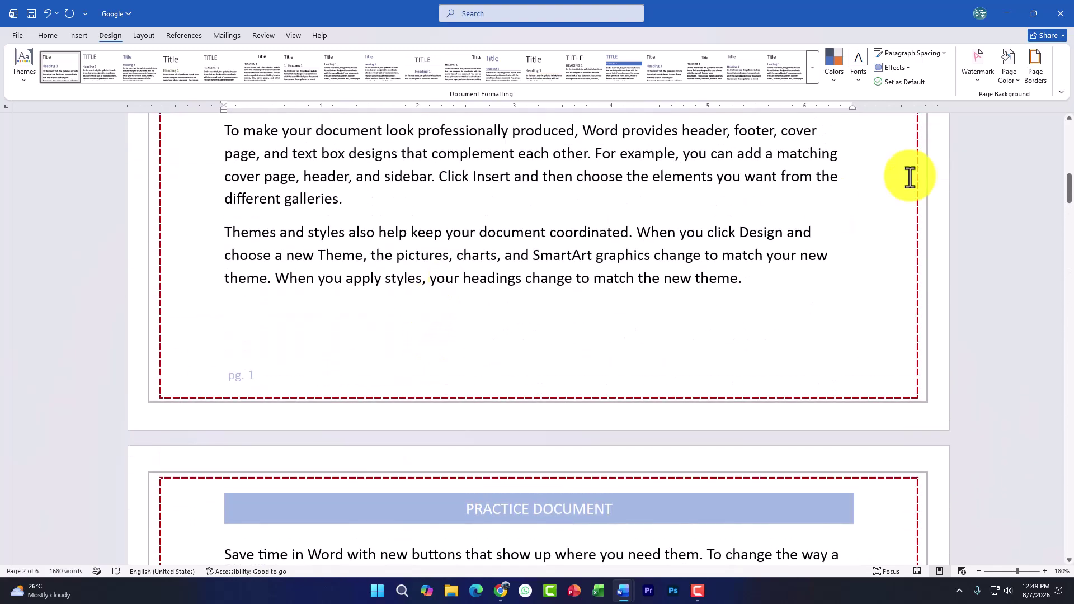
{"action": "left_click", "coordinate": [1037, 72]}
{"action": "left_click", "coordinate": [495, 220]}
{"action": "left_click", "coordinate": [532, 332]}
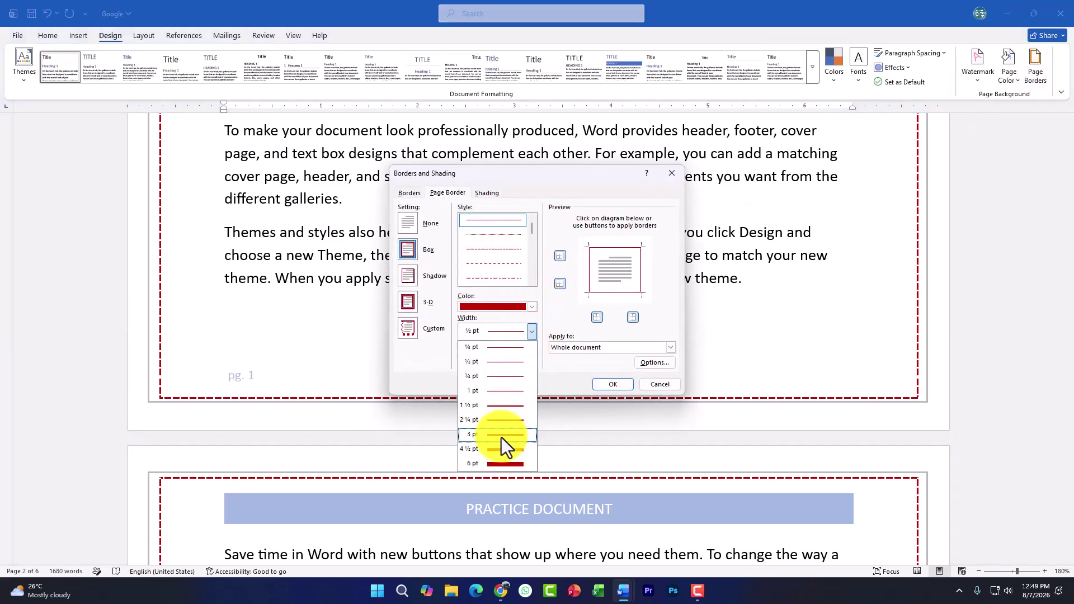
{"action": "left_click", "coordinate": [501, 435]}
{"action": "left_click", "coordinate": [612, 386]}
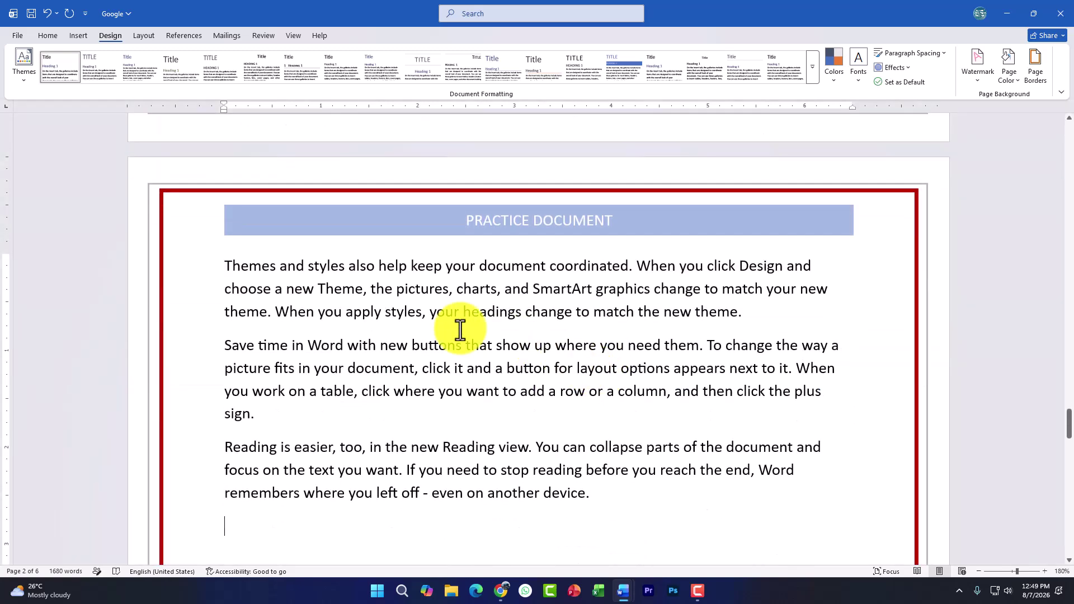
Step: Replace the line page border with the green tree art border on the whole document
{"action": "left_click", "coordinate": [1028, 80]}
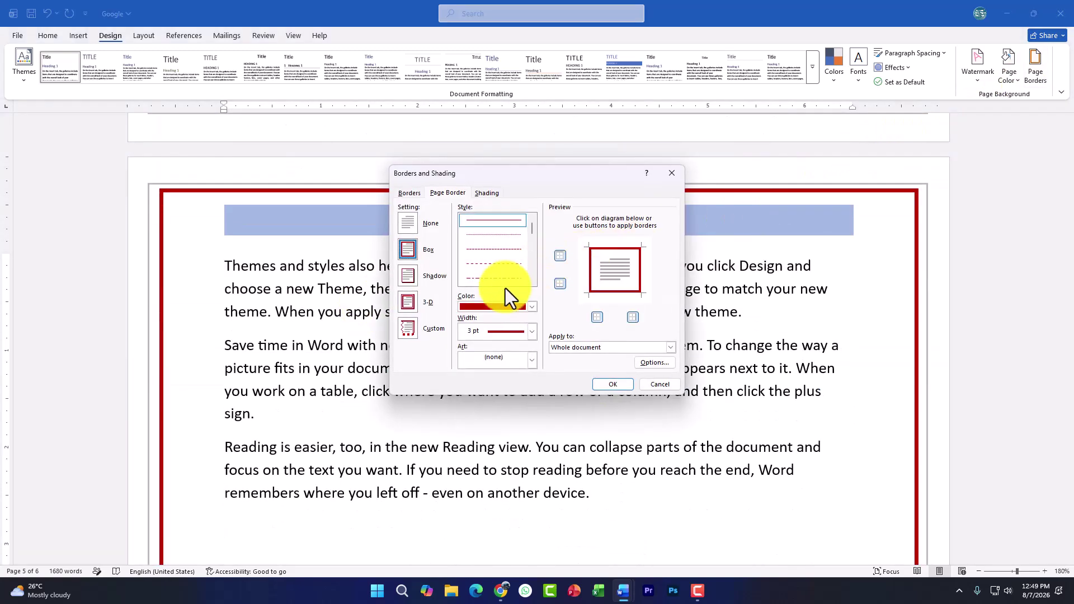
{"action": "left_click", "coordinate": [529, 361]}
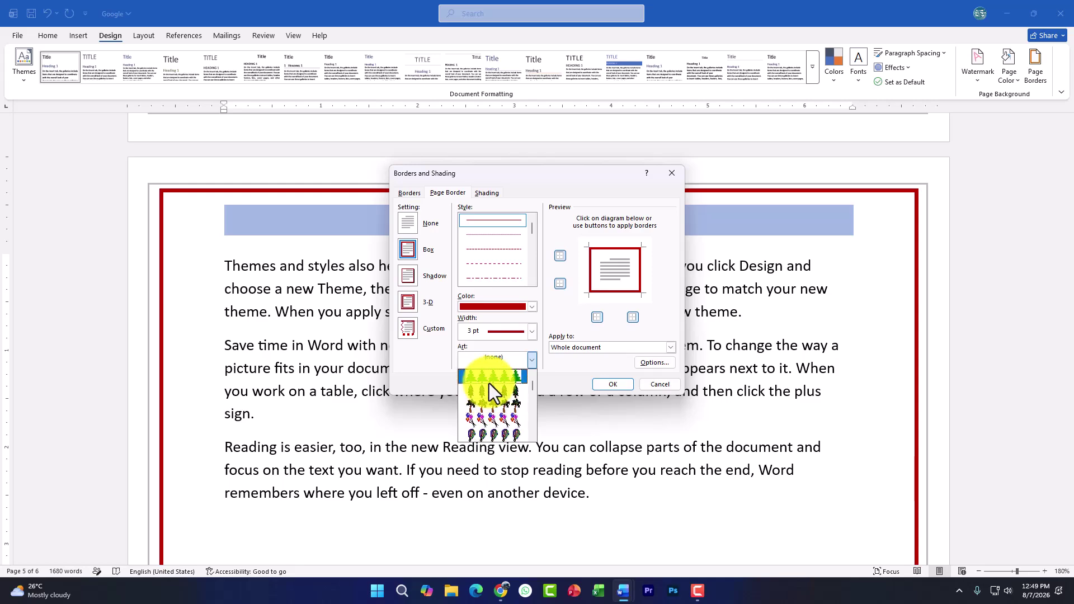
{"action": "left_click", "coordinate": [489, 383]}
{"action": "left_click", "coordinate": [611, 386]}
{"action": "scroll", "coordinate": [476, 333], "scroll_direction": "down", "scroll_amount": 15}
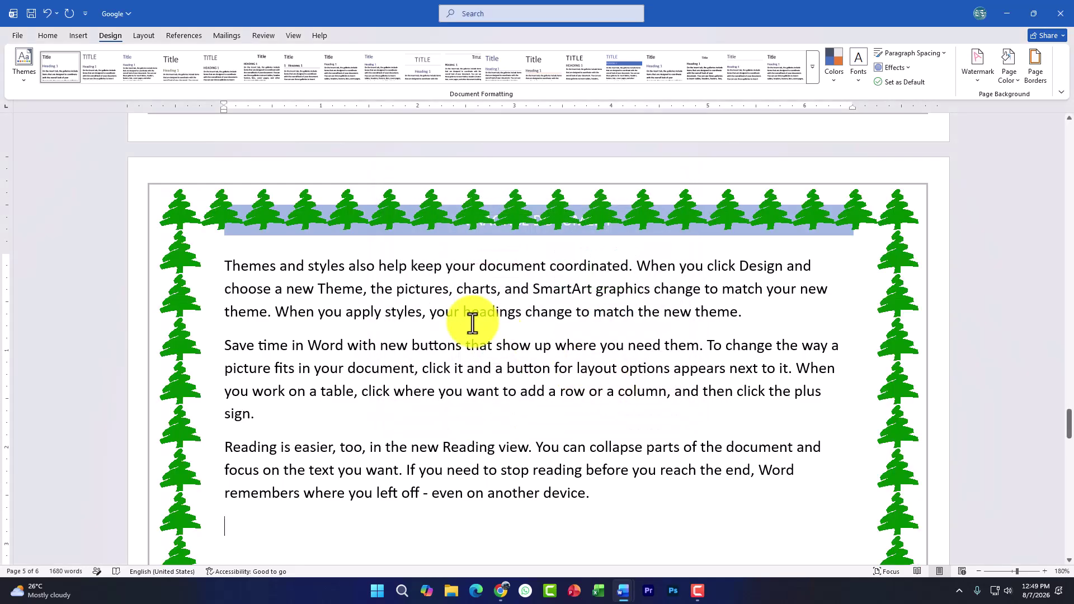
{"action": "scroll", "coordinate": [442, 329], "scroll_direction": "up", "scroll_amount": 10}
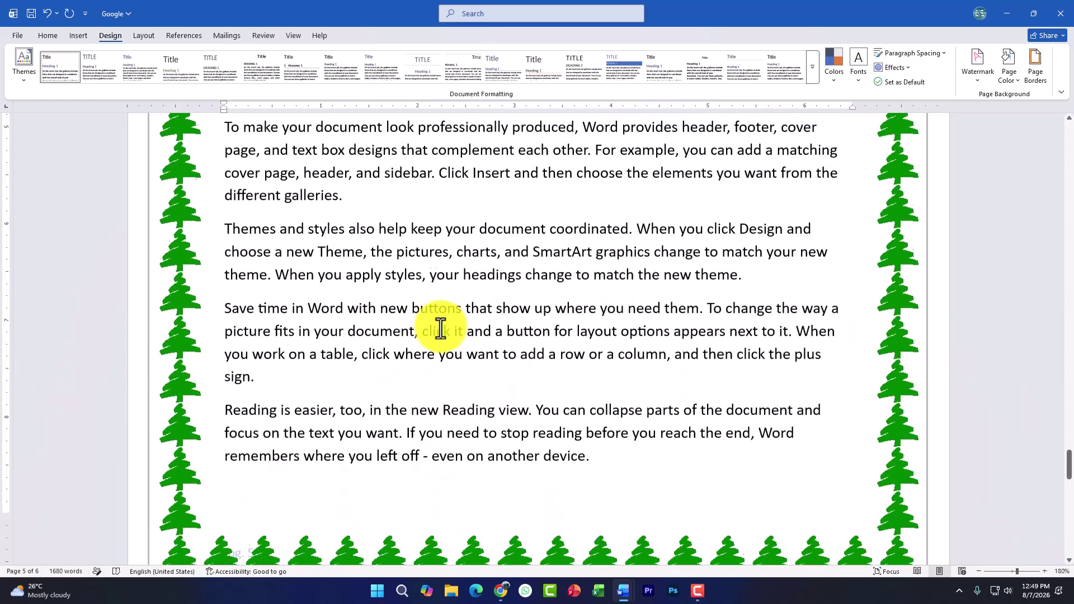
Step: Open the page border settings, clear the tree art from the border and examine the available line colors
{"action": "left_click", "coordinate": [1039, 75]}
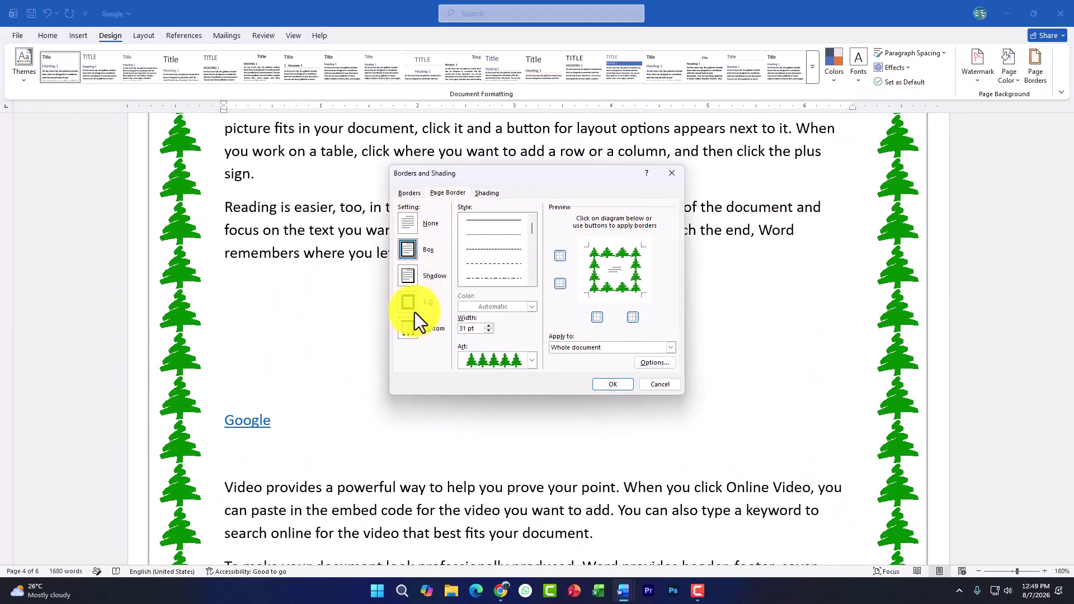
{"action": "left_click_drag", "start_coordinate": [532, 231], "coordinate": [532, 232]}
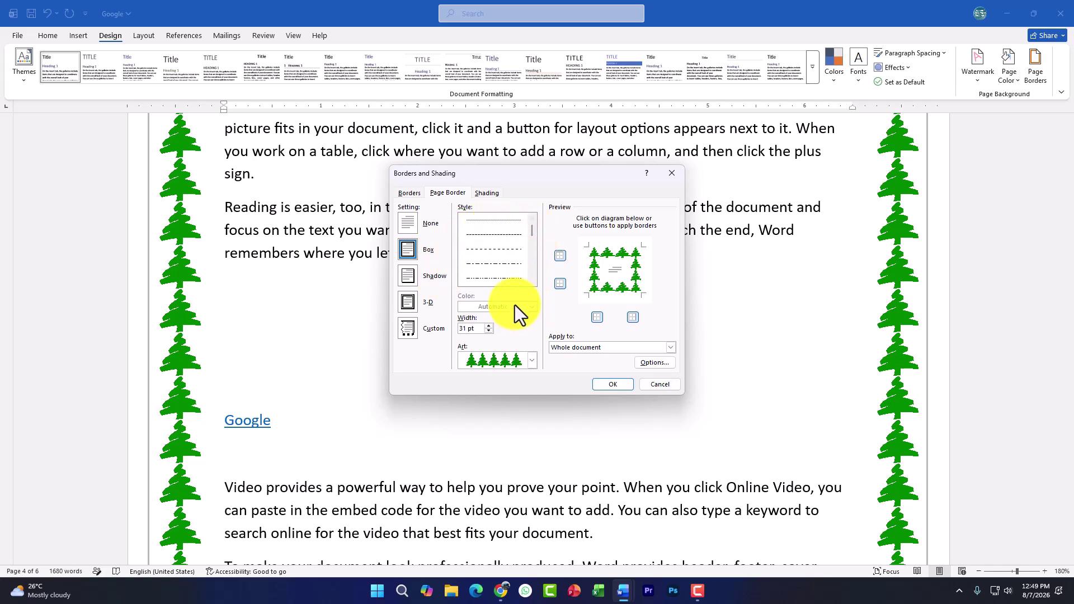
{"action": "left_click", "coordinate": [485, 365]}
{"action": "left_click", "coordinate": [498, 360]}
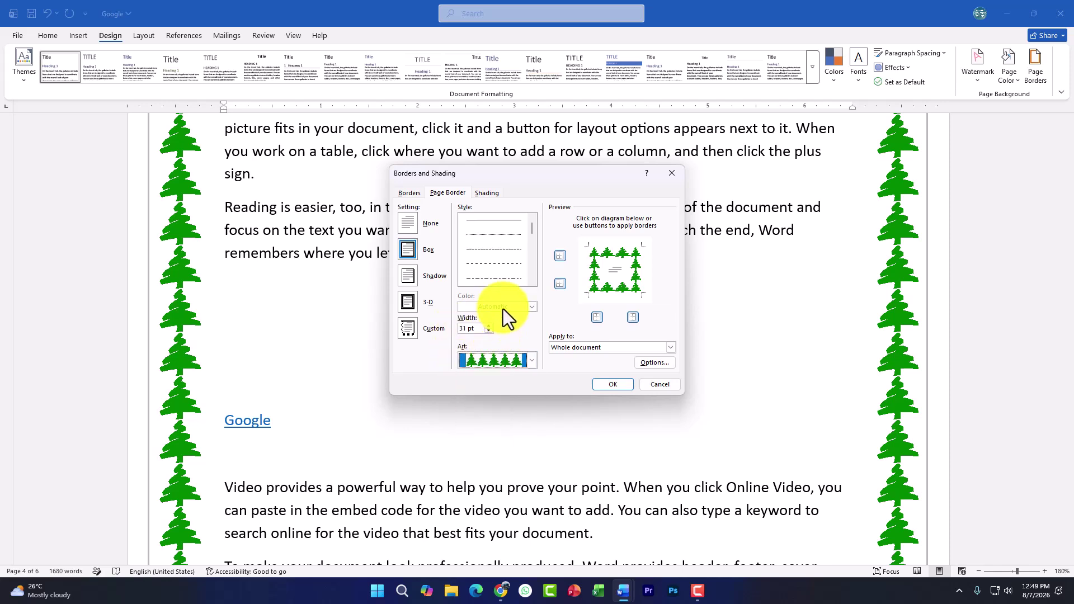
{"action": "left_click", "coordinate": [503, 359]}
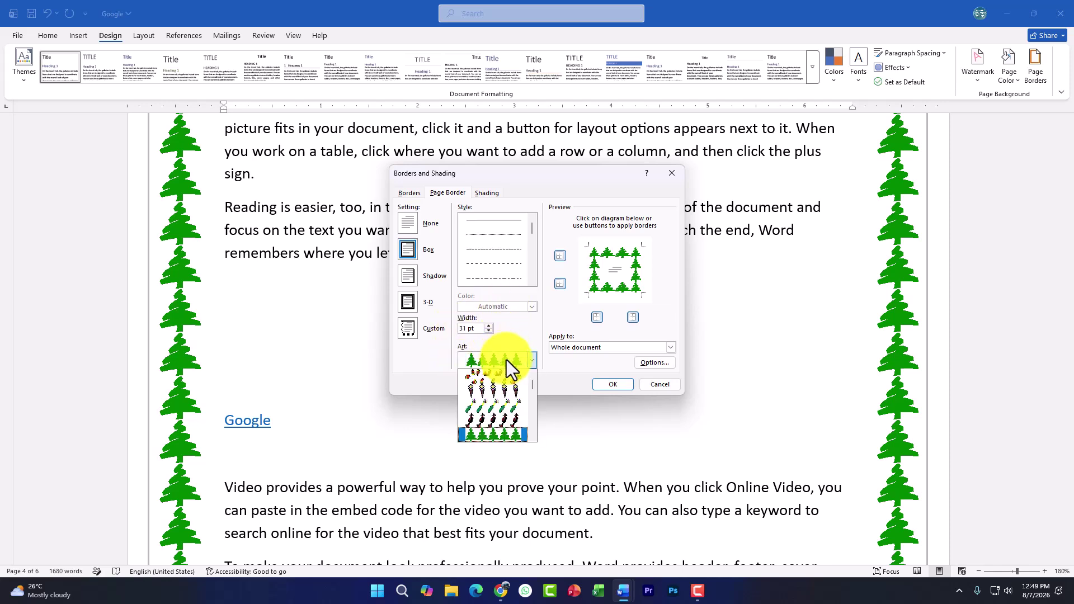
{"action": "left_click", "coordinate": [509, 360]}
{"action": "left_click", "coordinate": [509, 360]}
{"action": "scroll", "coordinate": [501, 392], "scroll_direction": "up", "scroll_amount": 5}
{"action": "left_click", "coordinate": [491, 372]}
{"action": "left_click", "coordinate": [498, 310]}
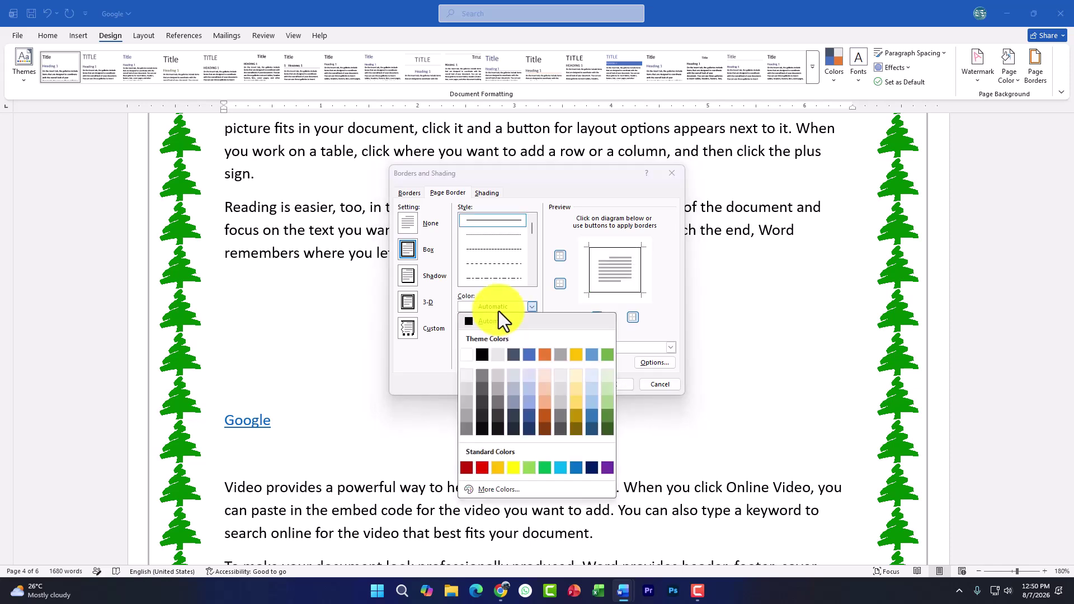
{"action": "left_click", "coordinate": [498, 311]}
Step: Apply the red apple art page border, 31 pt wide, to the whole document
{"action": "left_click", "coordinate": [522, 358]}
{"action": "scroll", "coordinate": [505, 418], "scroll_direction": "down", "scroll_amount": 3}
{"action": "scroll", "coordinate": [509, 401], "scroll_direction": "up", "scroll_amount": 3}
{"action": "left_click", "coordinate": [501, 396]}
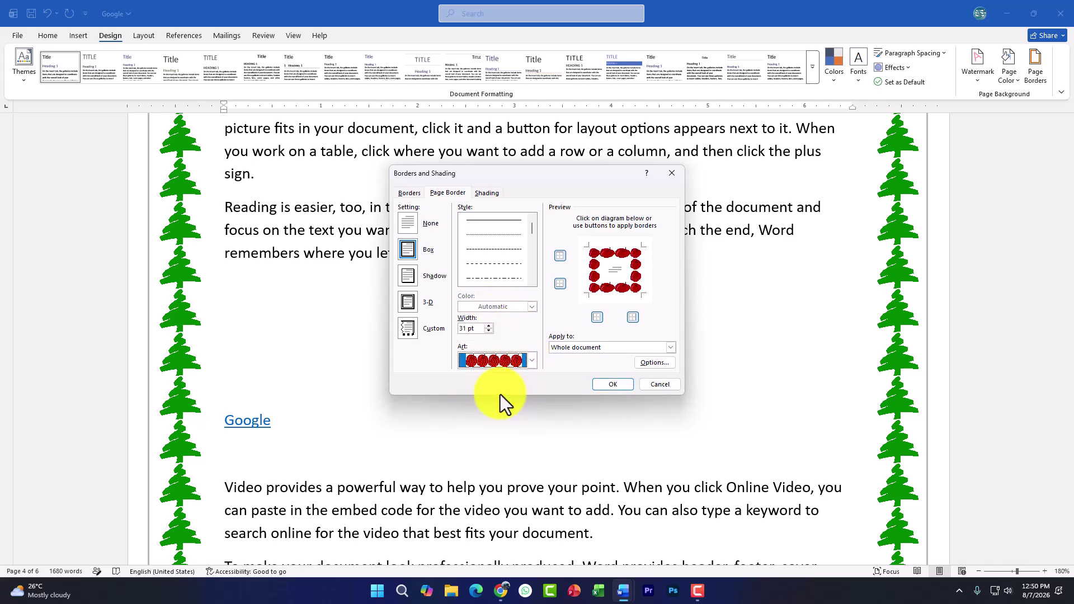
{"action": "left_click", "coordinate": [619, 385]}
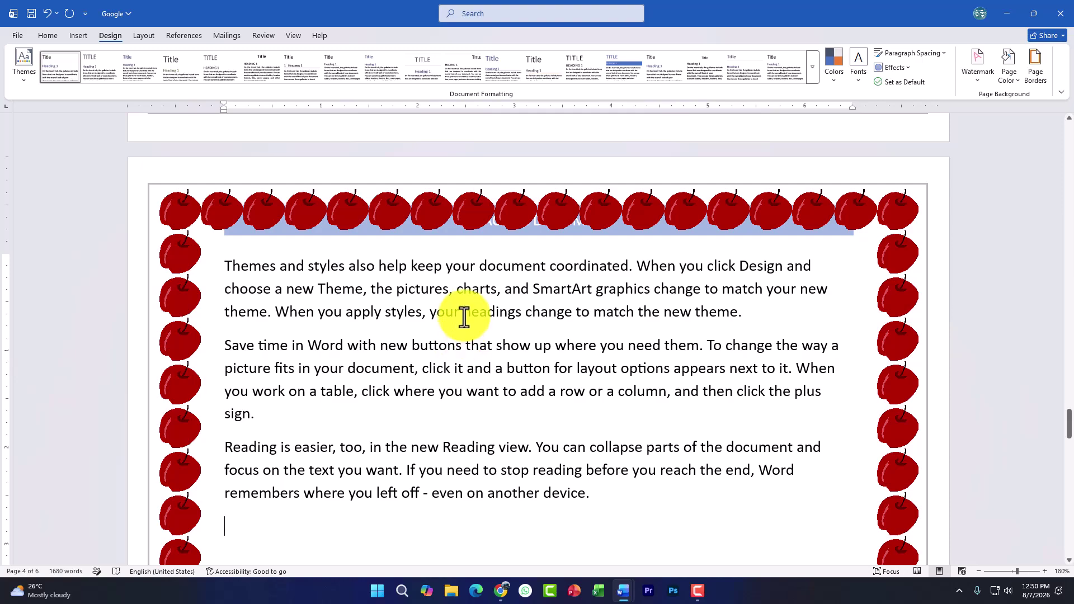
{"action": "scroll", "coordinate": [464, 317], "scroll_direction": "down", "scroll_amount": 4}
{"action": "scroll", "coordinate": [630, 283], "scroll_direction": "up", "scroll_amount": 6}
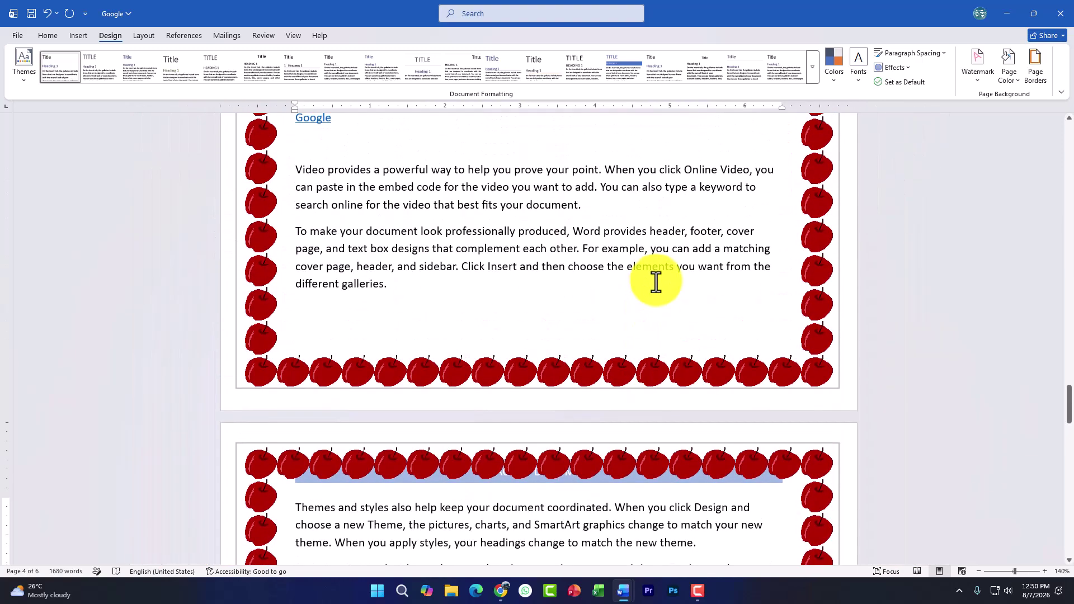
Step: Add a custom text watermark reading SSW in Calibri with automatic size, semitransparent and laid out diagonally
{"action": "left_click", "coordinate": [977, 81]}
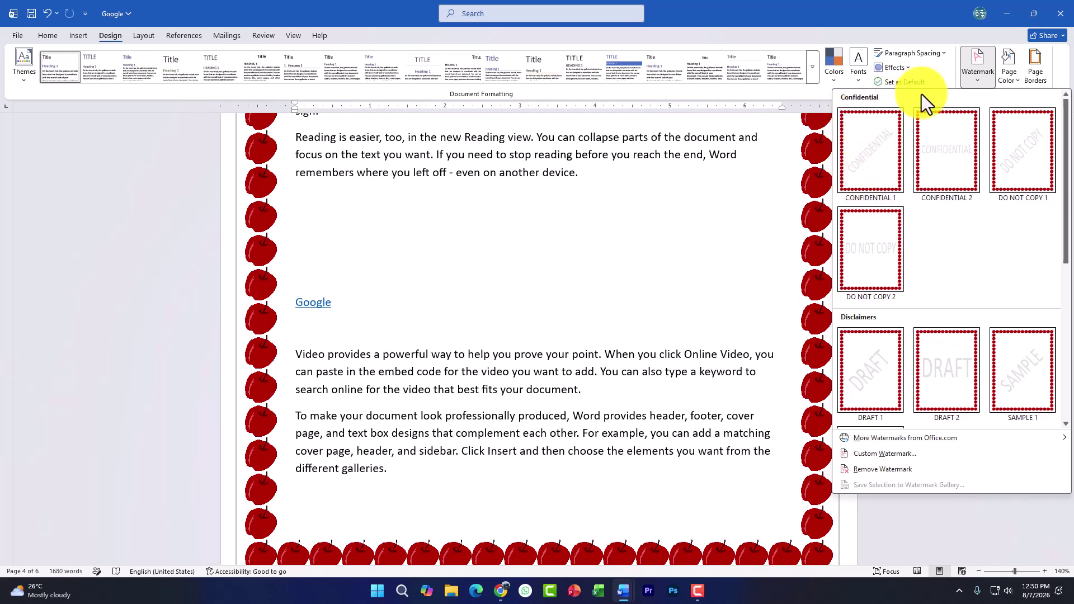
{"action": "left_click", "coordinate": [976, 86]}
{"action": "left_click", "coordinate": [977, 86]}
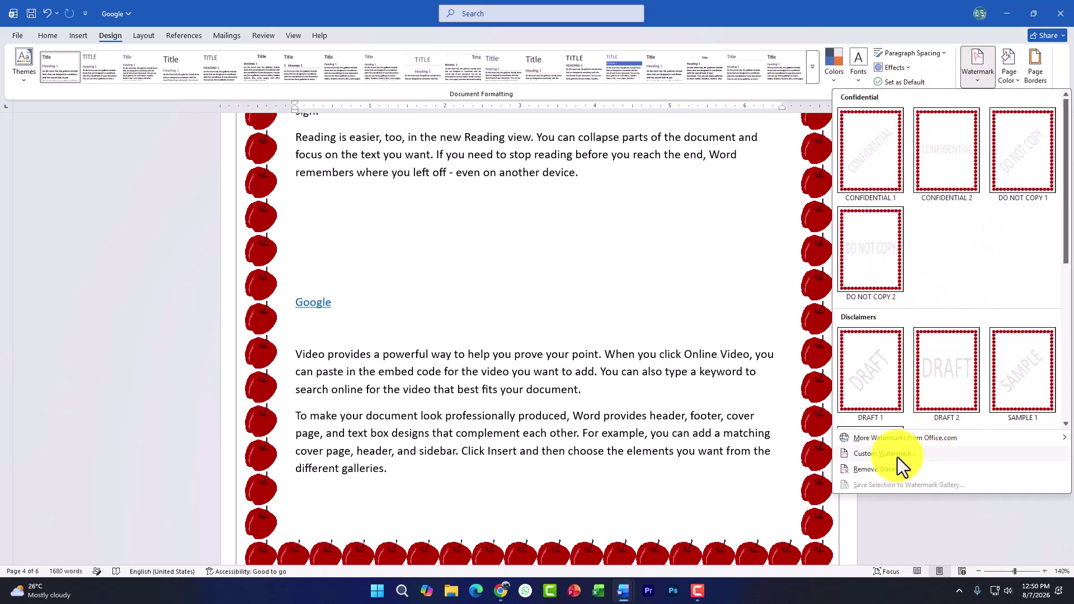
{"action": "left_click", "coordinate": [867, 457]}
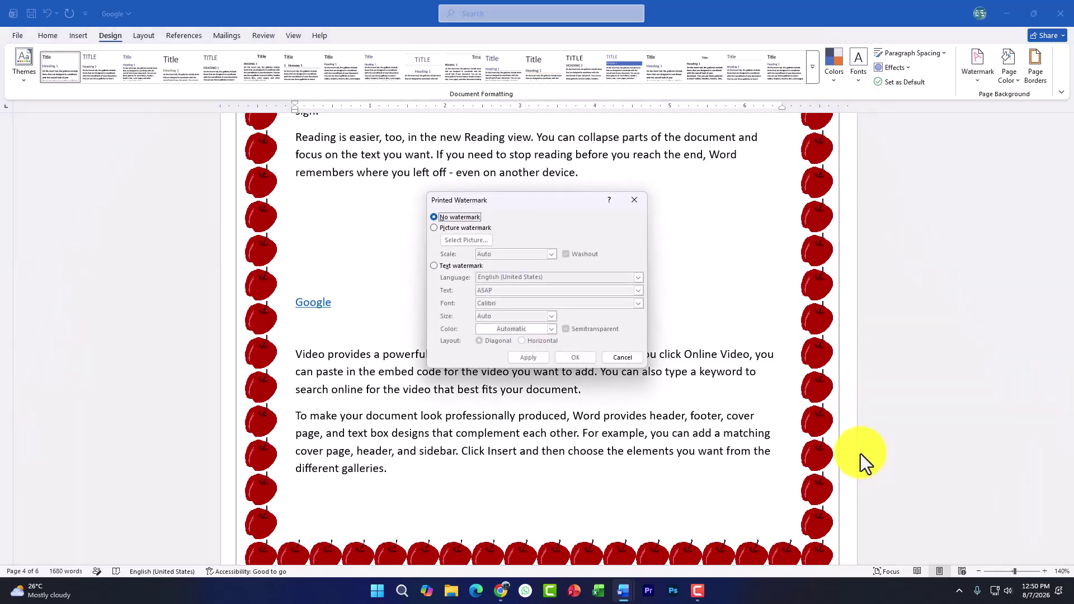
{"action": "left_click", "coordinate": [450, 227]}
{"action": "left_click", "coordinate": [457, 266]}
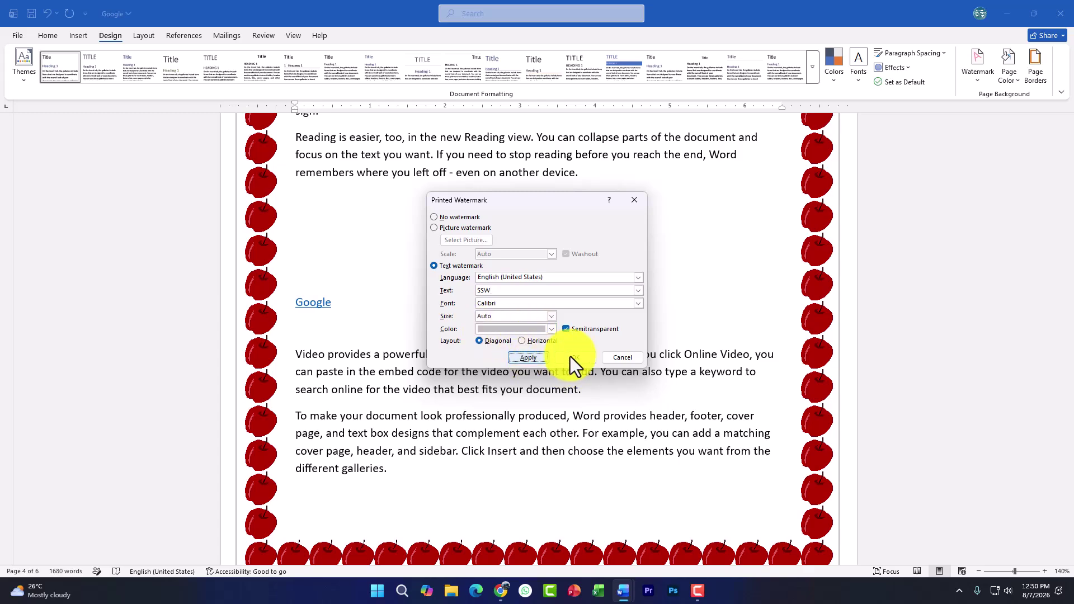
{"action": "left_click", "coordinate": [584, 357]}
{"action": "scroll", "coordinate": [582, 312], "scroll_direction": "up", "scroll_amount": 6}
{"action": "scroll", "coordinate": [561, 313], "scroll_direction": "up", "scroll_amount": 15}
{"action": "scroll", "coordinate": [561, 325], "scroll_direction": "up", "scroll_amount": 12}
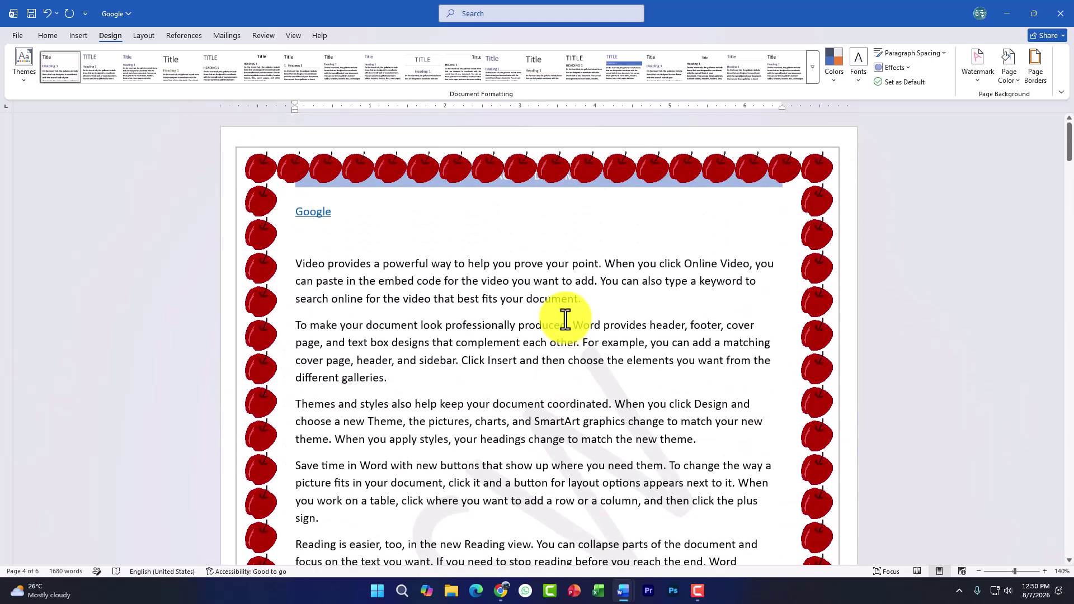
{"action": "scroll", "coordinate": [564, 319], "scroll_direction": "down", "scroll_amount": 6}
{"action": "scroll", "coordinate": [609, 270], "scroll_direction": "up", "scroll_amount": 2}
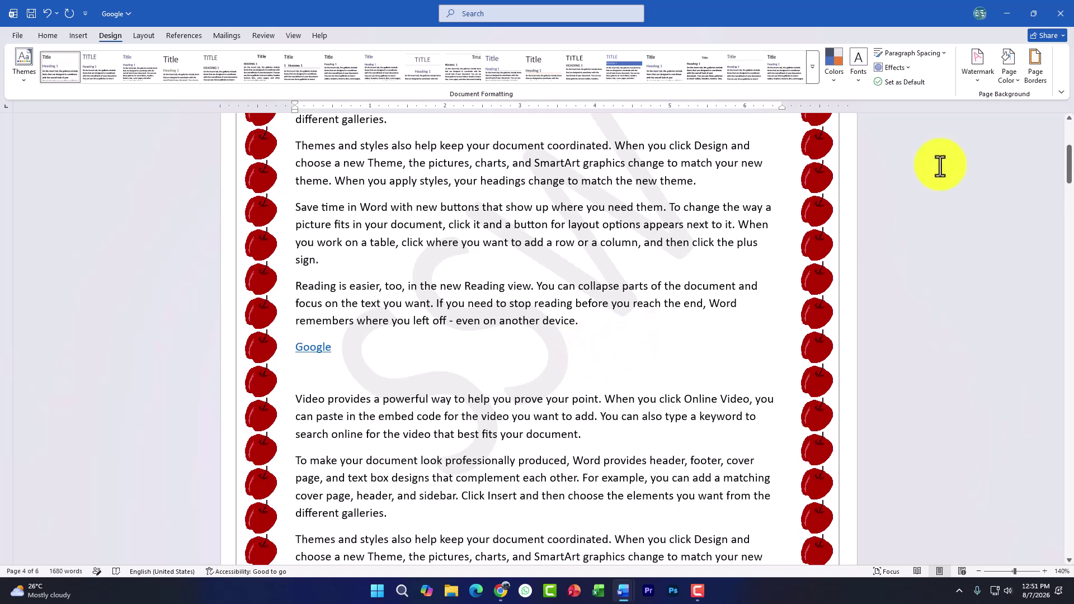
Step: Review the watermark presets, page background colors and WordArt styles without applying any, and look back through the document
{"action": "left_click", "coordinate": [971, 82]}
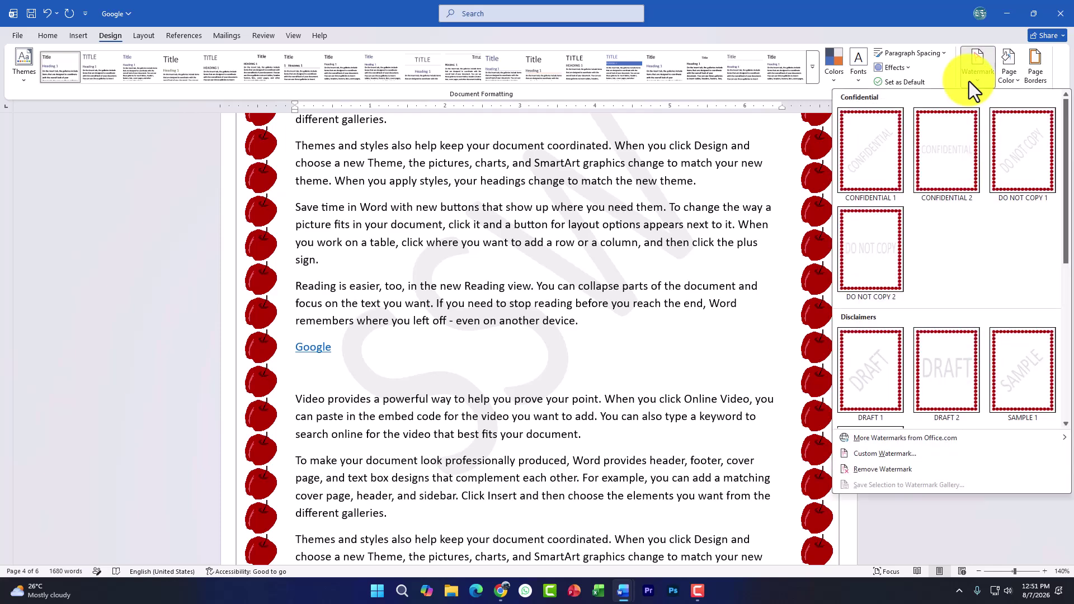
{"action": "left_click", "coordinate": [1008, 83]}
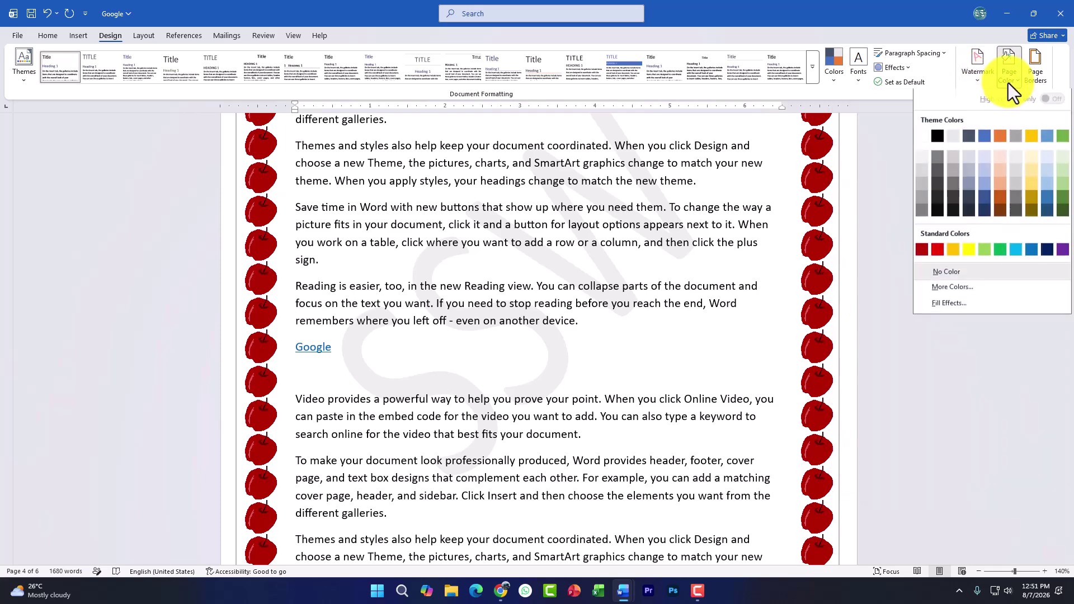
{"action": "left_click", "coordinate": [1008, 83]}
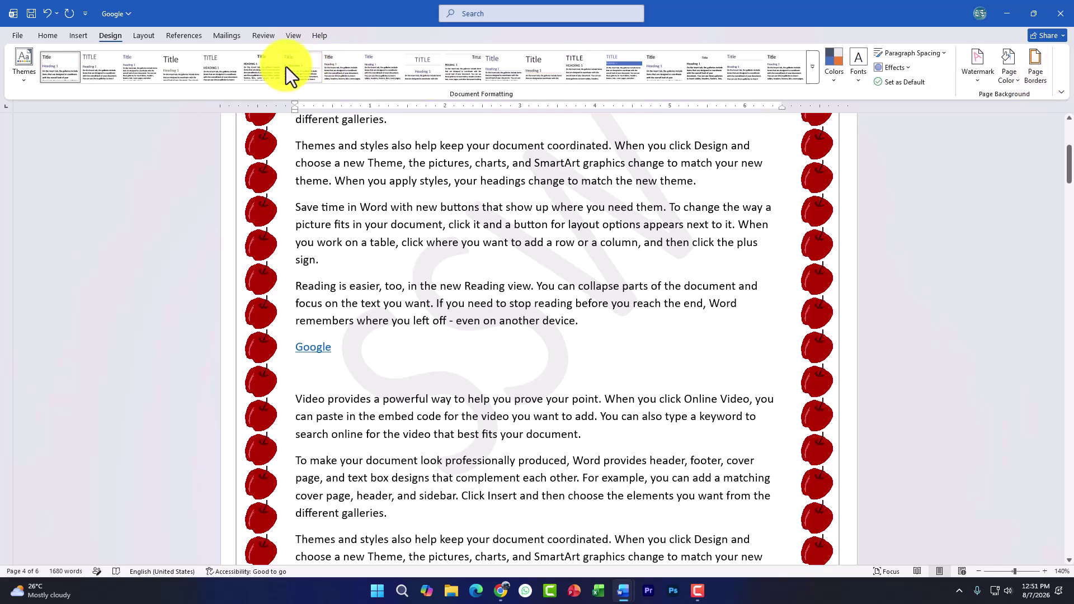
{"action": "left_click", "coordinate": [80, 36]}
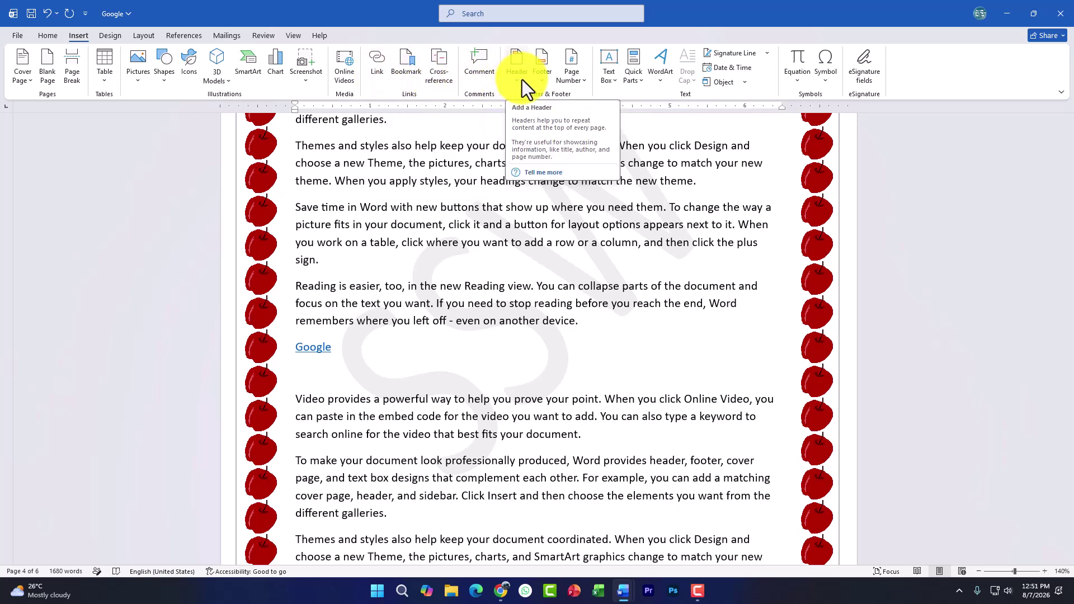
{"action": "left_click", "coordinate": [658, 84]}
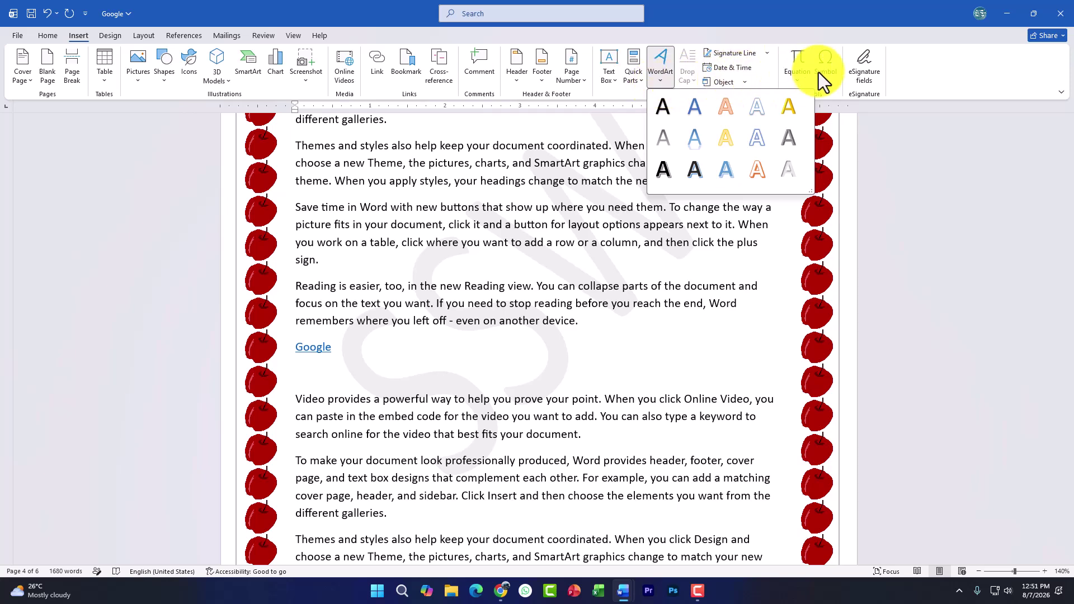
{"action": "left_click", "coordinate": [673, 238]}
{"action": "scroll", "coordinate": [436, 307], "scroll_direction": "up", "scroll_amount": 5}
{"action": "scroll", "coordinate": [436, 308], "scroll_direction": "up", "scroll_amount": 20}
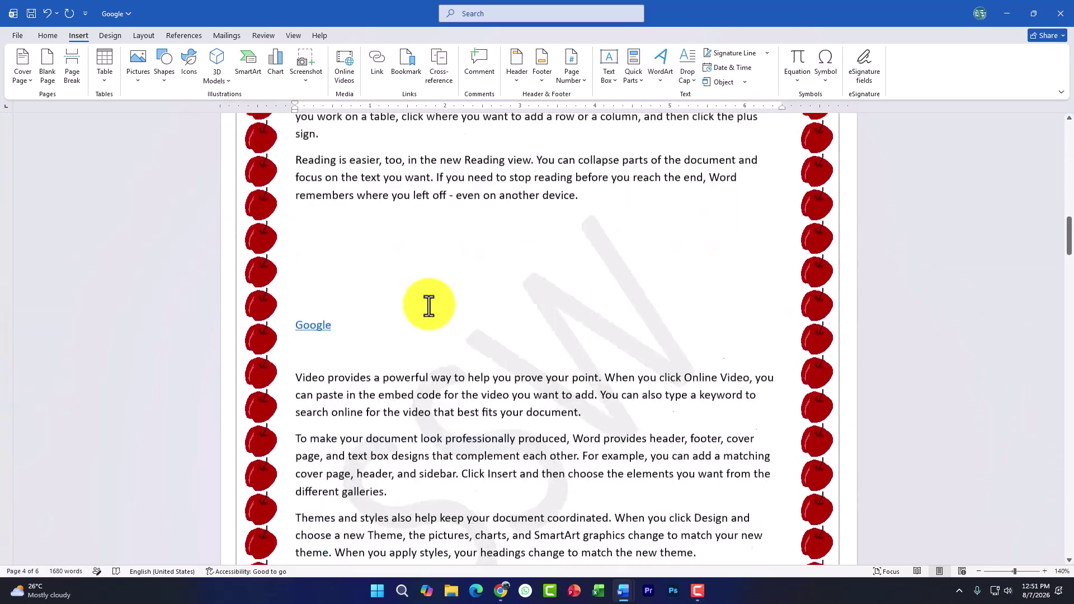